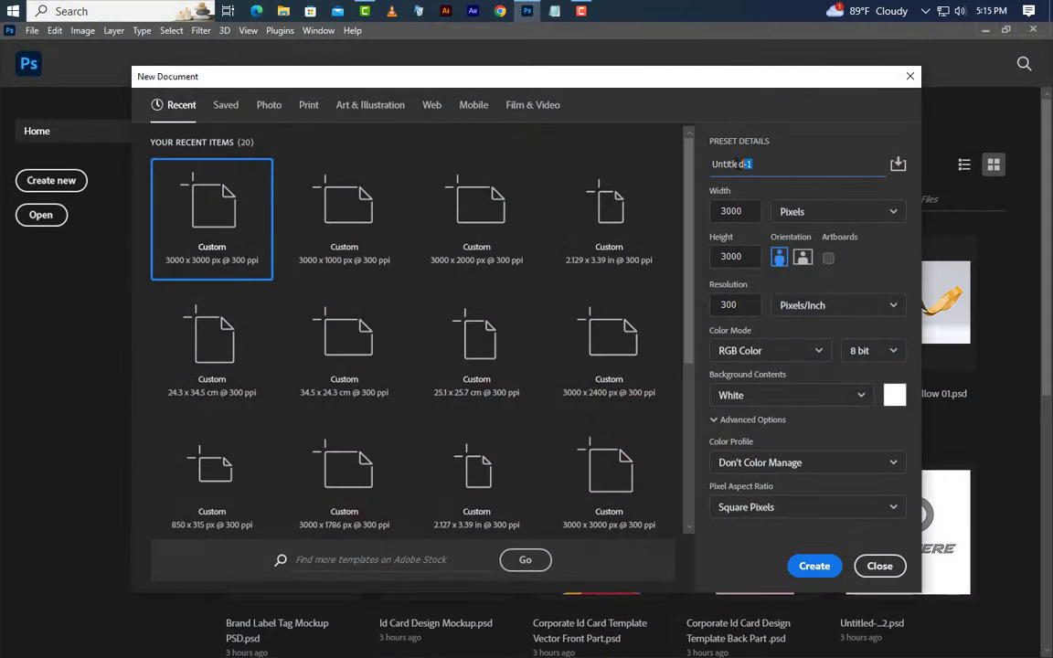
Name the new document 'Web Banner Design', set height 1000 px, and create it at 3000 px, 300 ppi
{"action": "left_click", "coordinate": [704, 164]}
{"action": "type", "text": "Web Banner Design"}
{"action": "key", "text": "Tab"}
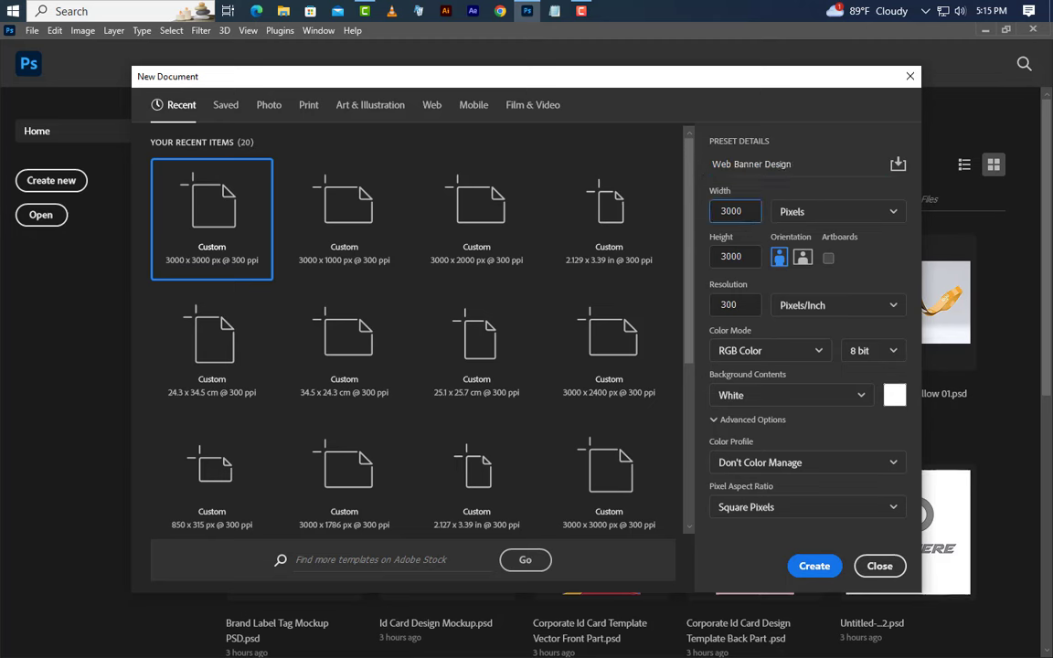
{"action": "key", "text": "Tab"}
{"action": "type", "text": "100"}
{"action": "type", "text": "0"}
{"action": "left_click", "coordinate": [741, 305]}
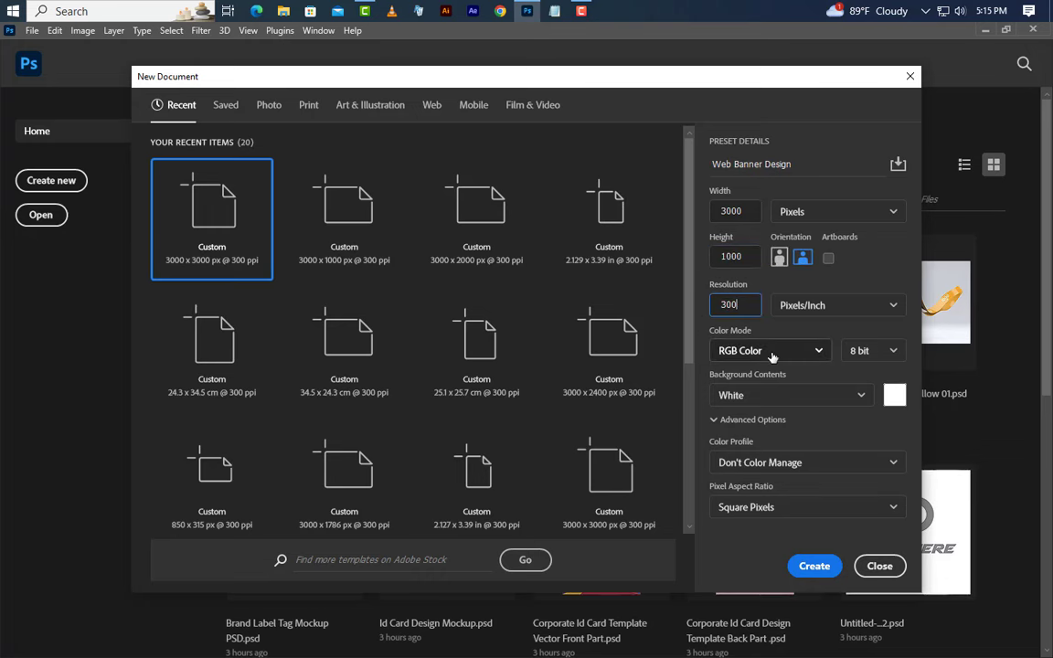
{"action": "left_click", "coordinate": [814, 565]}
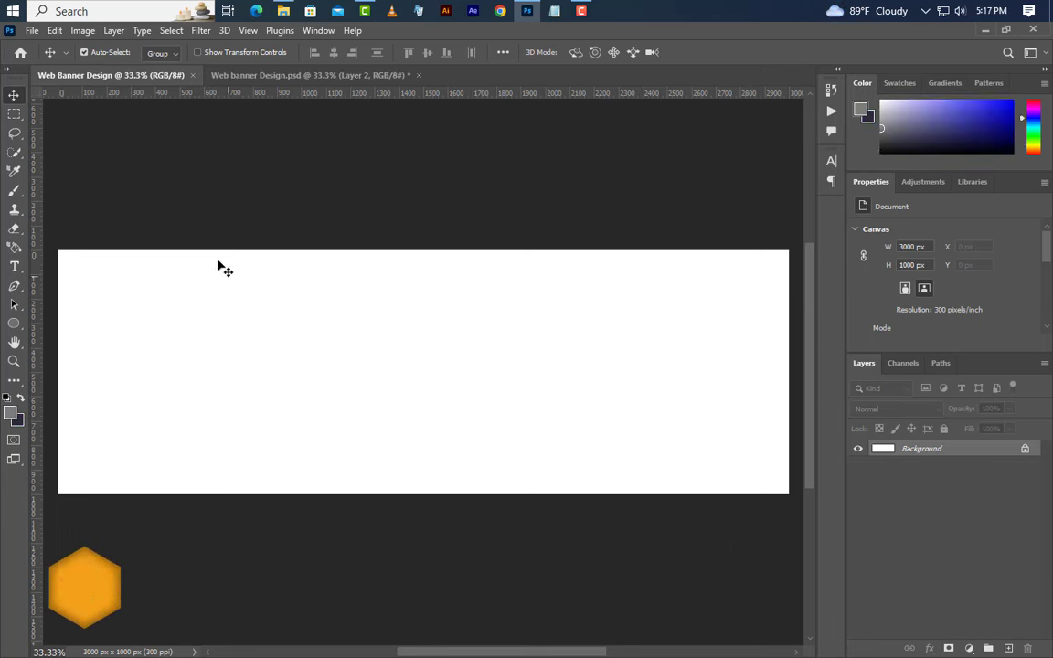
Add a new guide layout with 75 px margins on every side
{"action": "left_click", "coordinate": [248, 30]}
{"action": "mouse_move", "coordinate": [274, 414]}
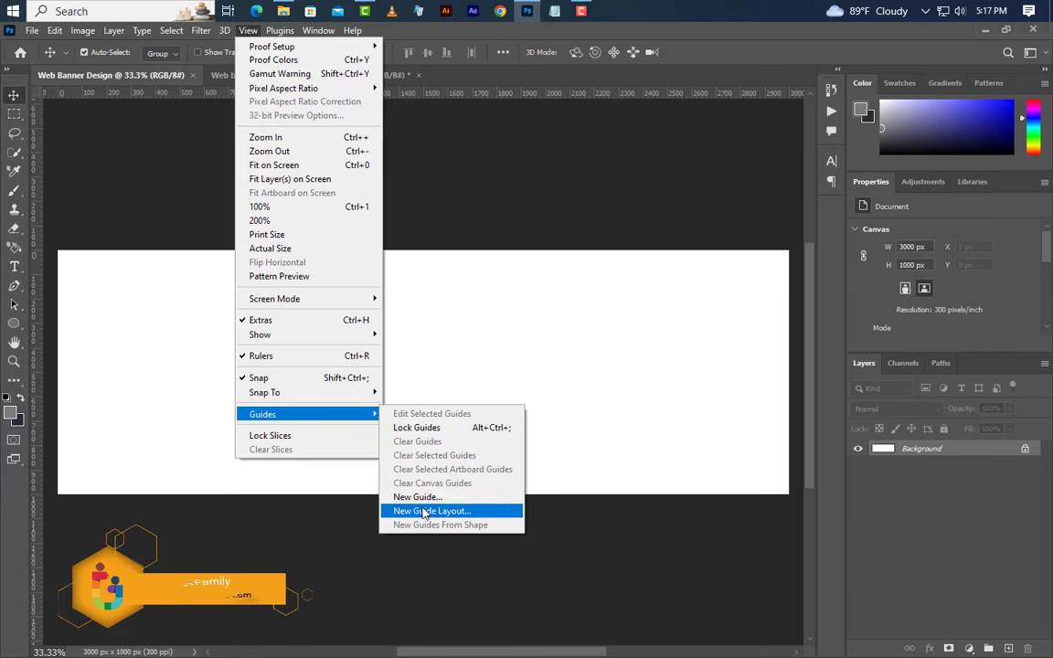
{"action": "left_click", "coordinate": [424, 512]}
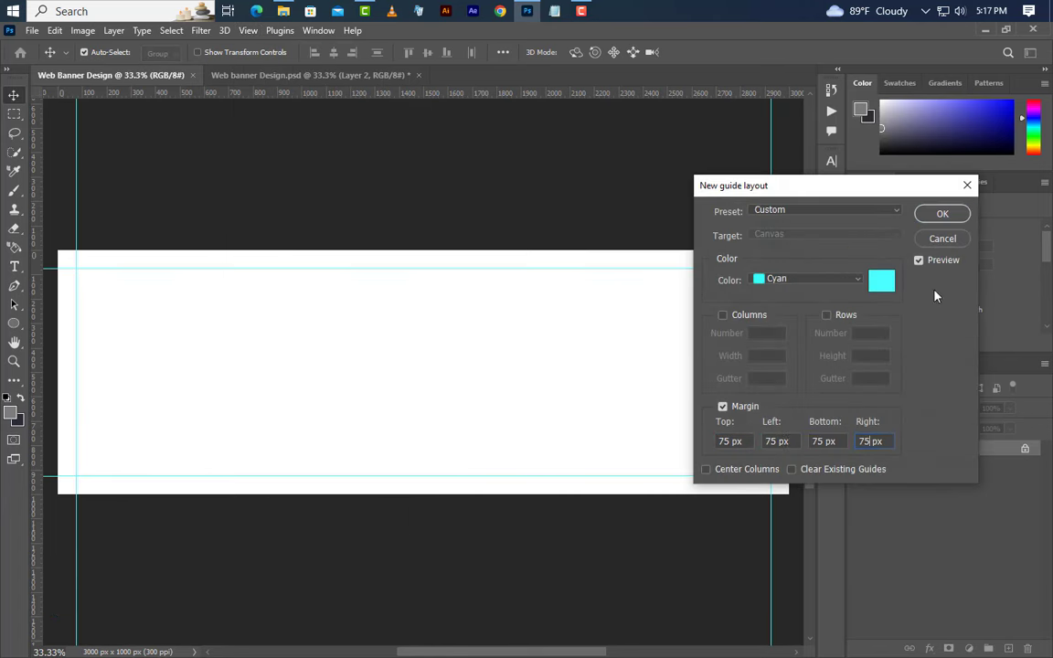
{"action": "left_click", "coordinate": [934, 217]}
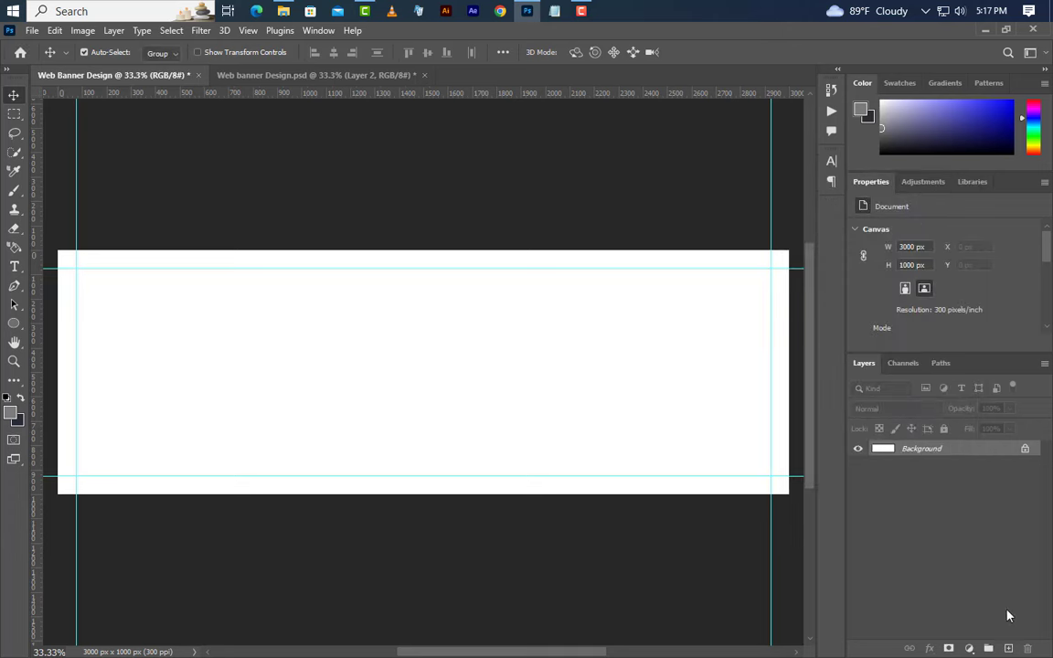
Add a #262e35 solid colour fill layer with a new empty layer above it
{"action": "left_click", "coordinate": [970, 649]}
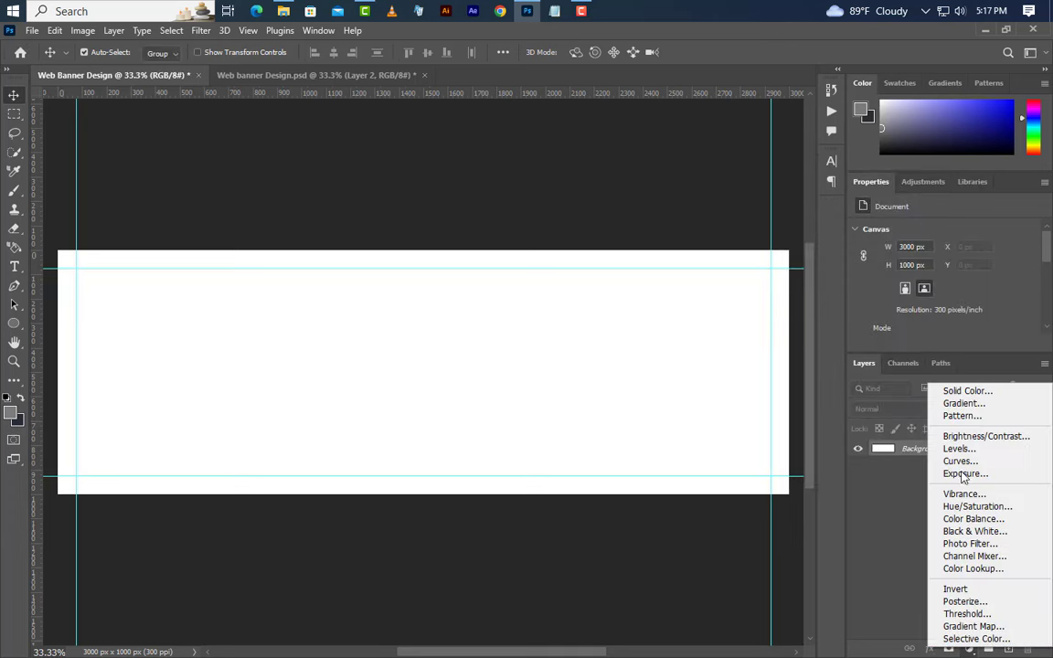
{"action": "left_click", "coordinate": [951, 394]}
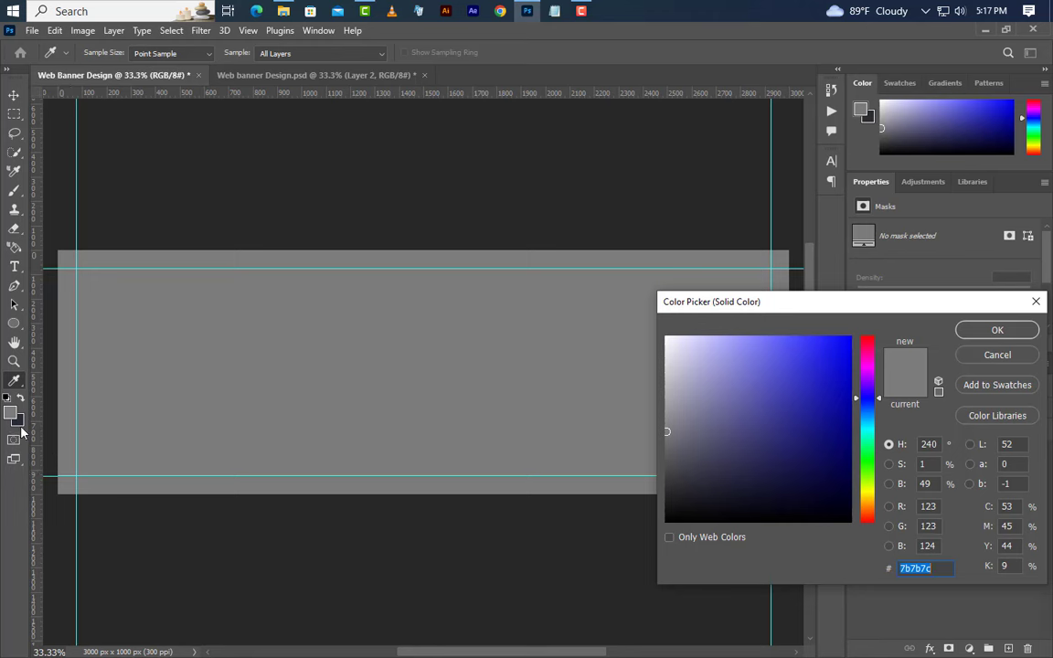
{"action": "type", "text": "262e35"}
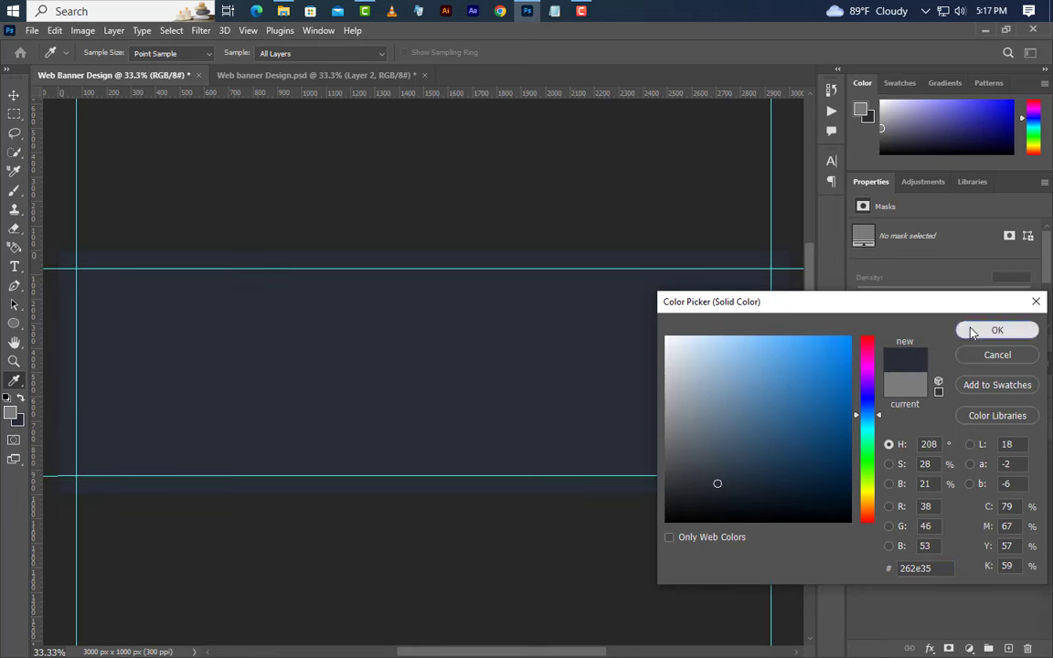
{"action": "left_click", "coordinate": [969, 331]}
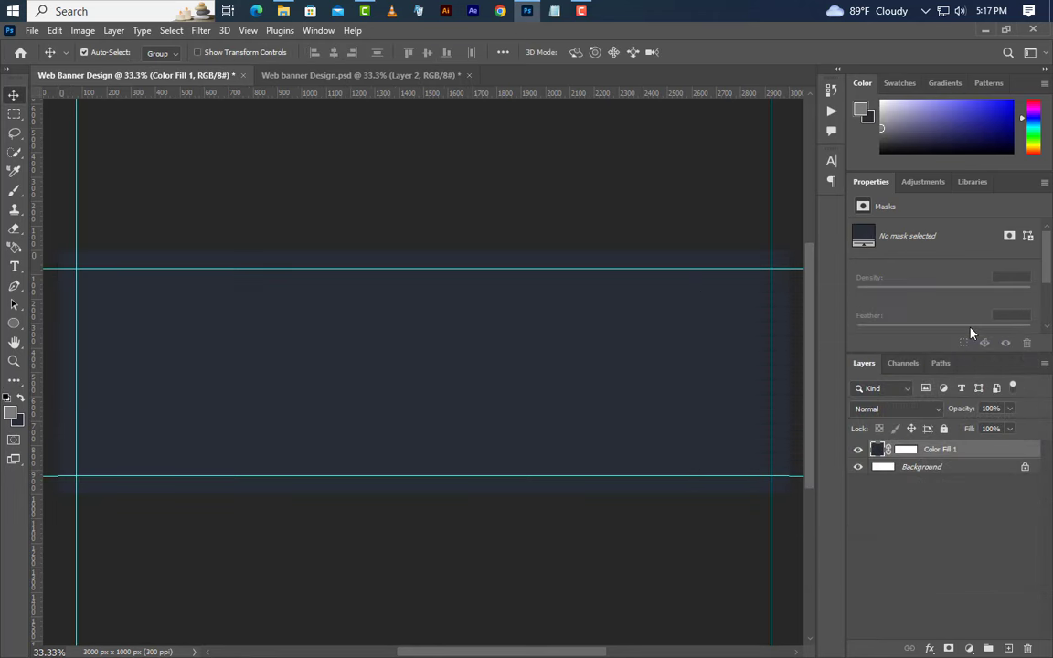
{"action": "left_click", "coordinate": [1009, 649]}
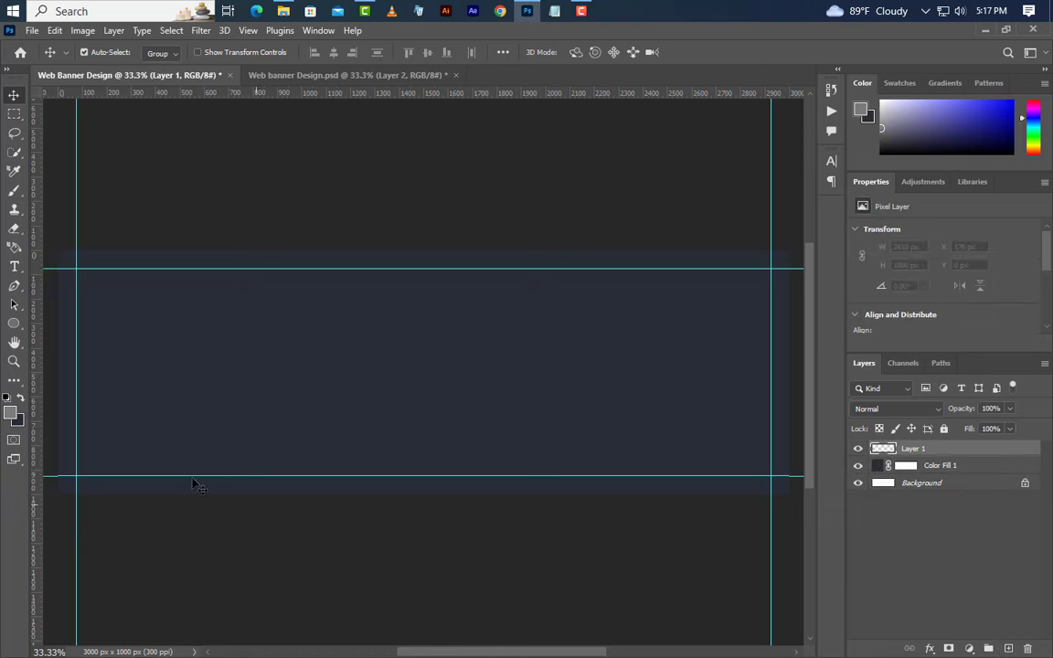
Paint a soft glow in the banner's upper middle with an 1800 px, 0% hardness brush
{"action": "left_click", "coordinate": [13, 189]}
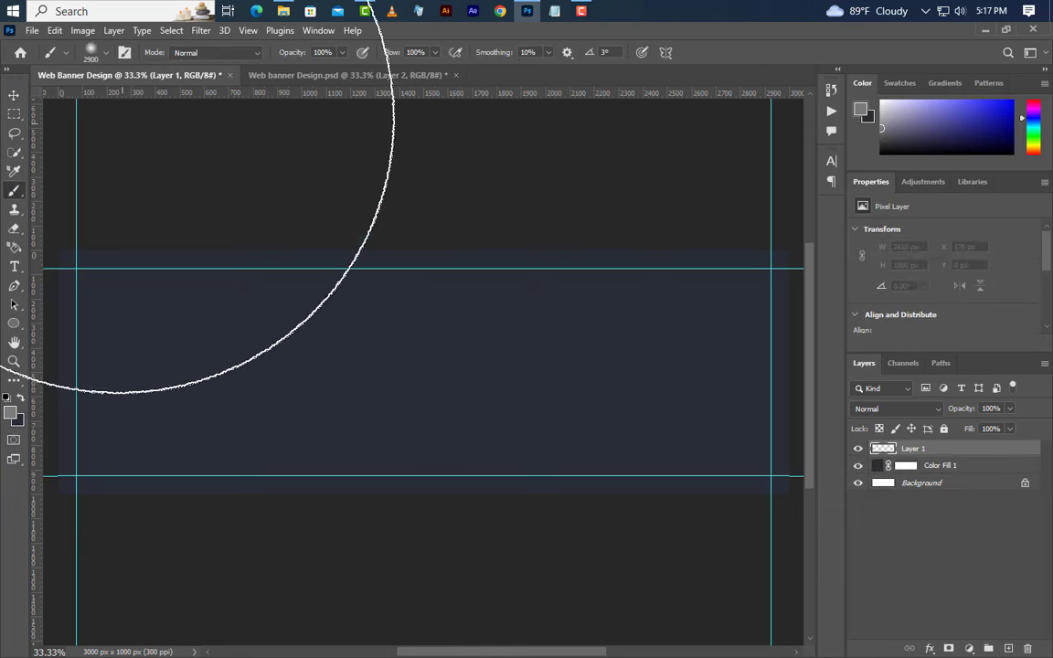
{"action": "left_click", "coordinate": [97, 52]}
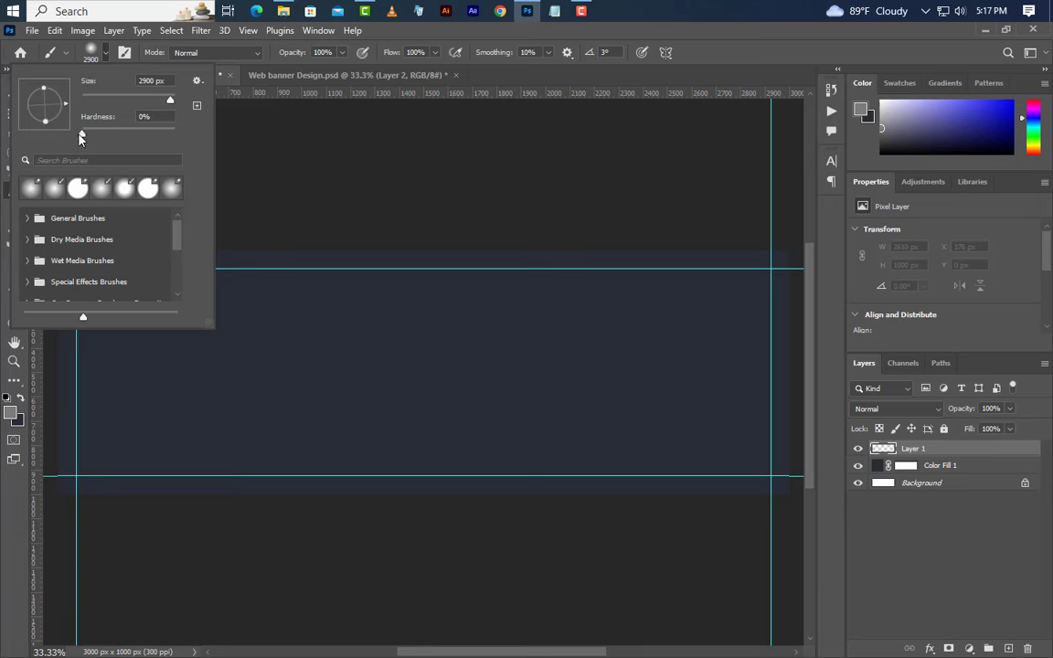
{"action": "key", "text": "Return"}
{"action": "key", "text": "bracketleft"}
{"action": "key", "text": "bracketleft"}
{"action": "key", "text": "bracketleft"}
{"action": "key", "text": "bracketleft"}
{"action": "key", "text": "bracketleft"}
{"action": "key", "text": "bracketleft"}
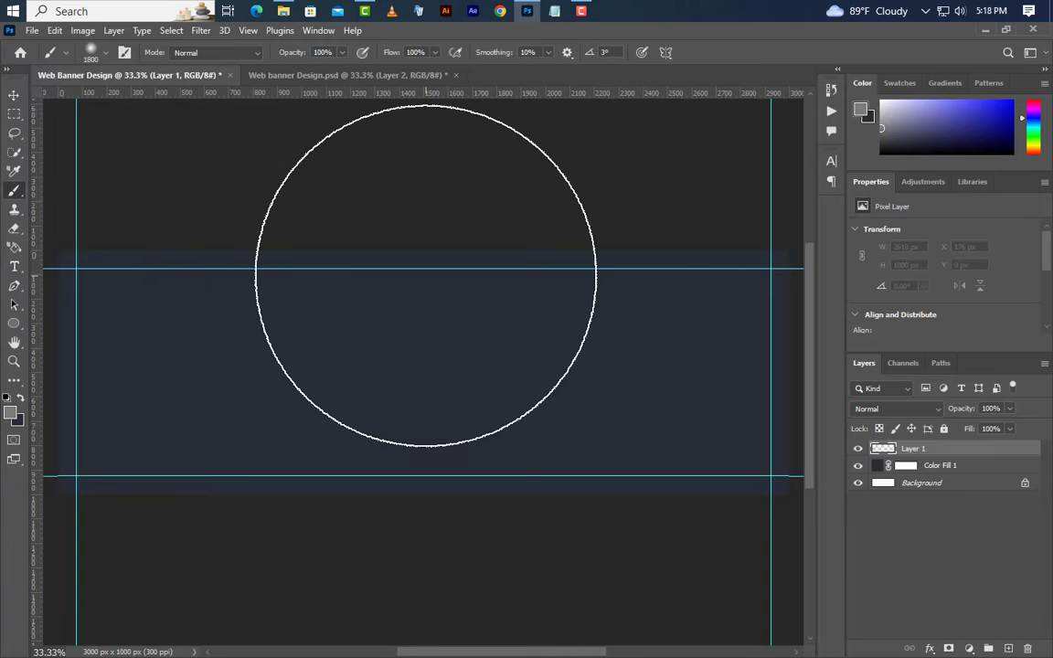
{"action": "left_click", "coordinate": [426, 275]}
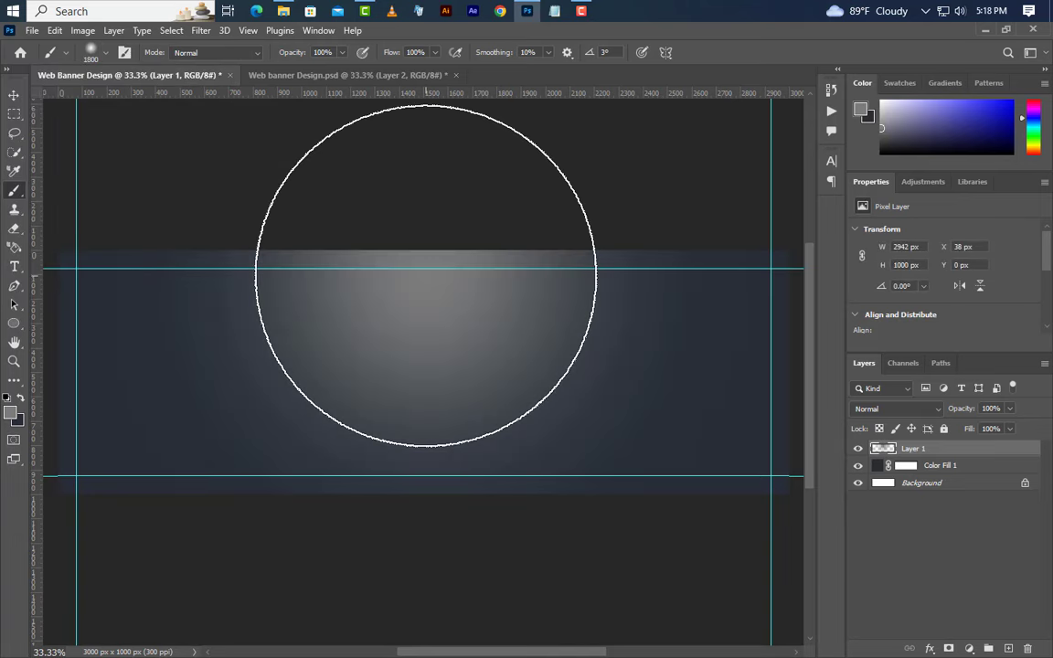
Give Layer 1 a grey #7b7b7c Color Overlay and set its opacity to 80%
{"action": "double_click", "coordinate": [973, 450]}
{"action": "left_click", "coordinate": [436, 423]}
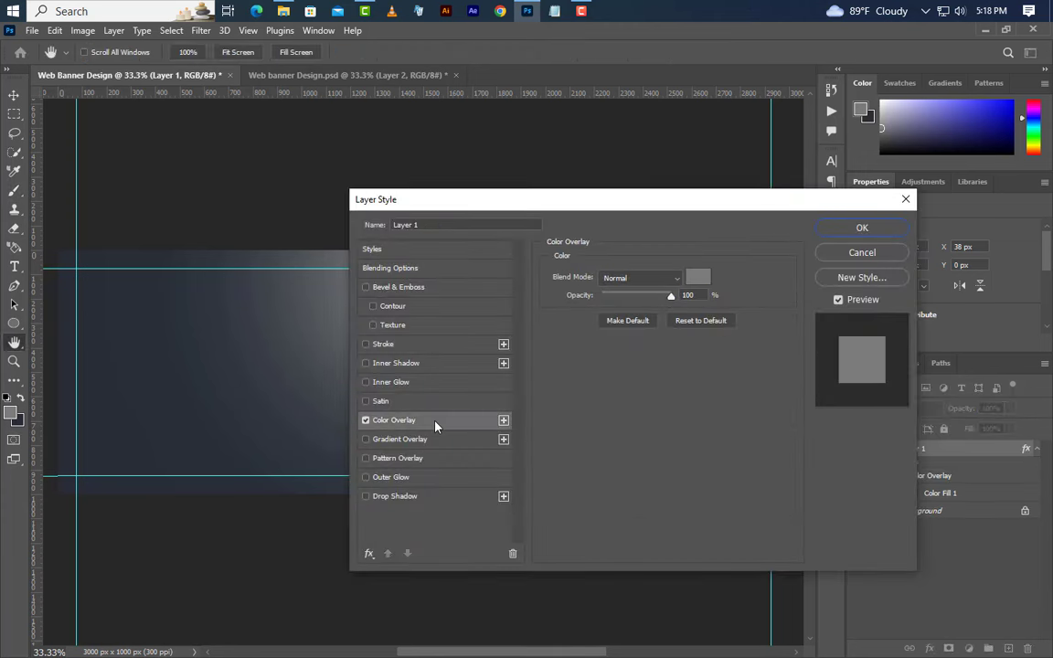
{"action": "left_click", "coordinate": [700, 278]}
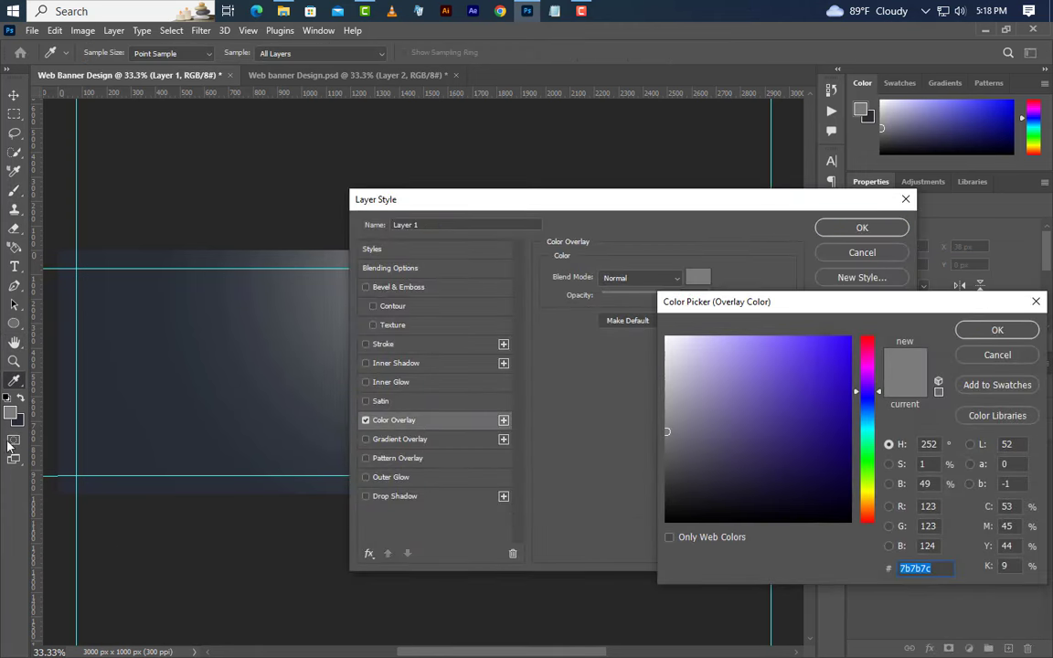
{"action": "left_click", "coordinate": [59, 410]}
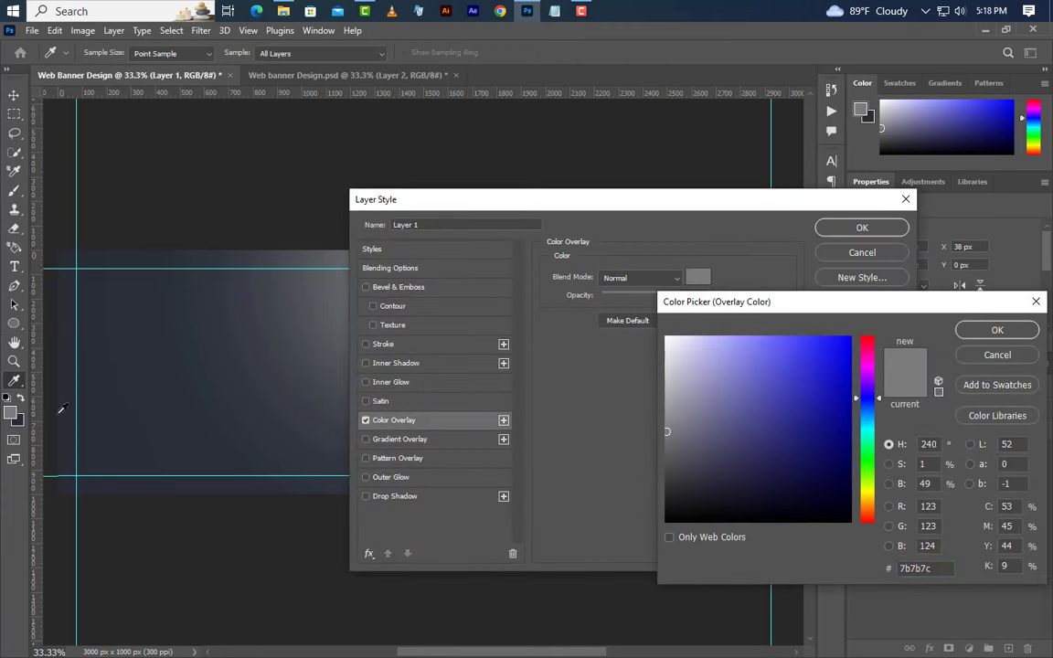
{"action": "left_click", "coordinate": [995, 331]}
{"action": "left_click", "coordinate": [865, 228]}
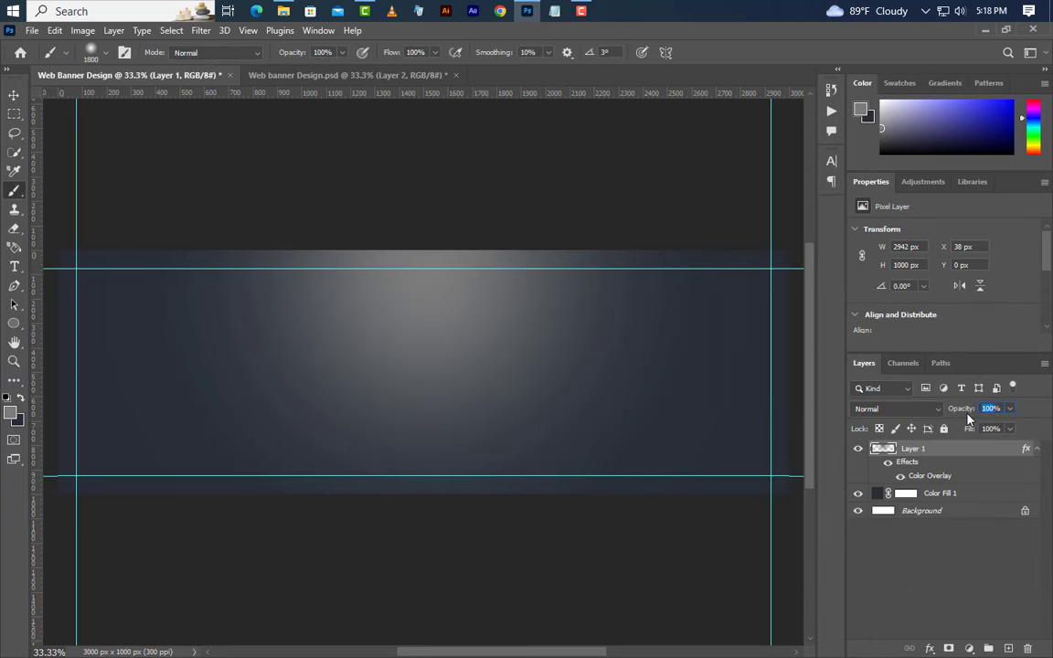
{"action": "type", "text": "80"}
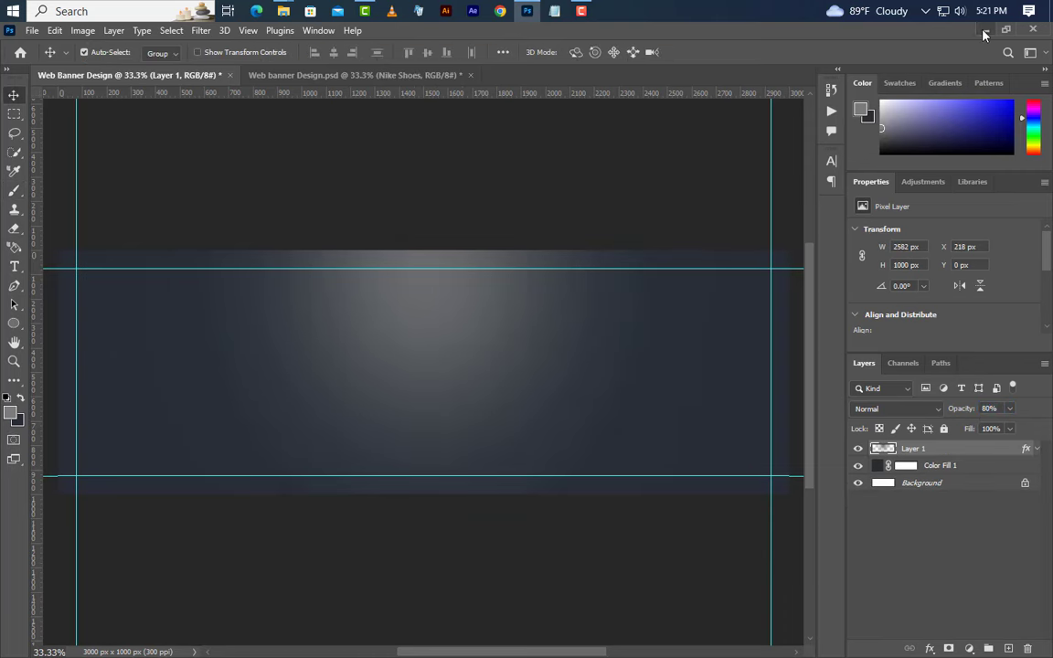
Place Nike Shoes.png into the banner, centred, and commit it
{"action": "left_click", "coordinate": [983, 31]}
{"action": "mouse_move", "coordinate": [173, 145]}
{"action": "left_mouse_down"}
{"action": "mouse_move", "coordinate": [525, 11]}
{"action": "mouse_move", "coordinate": [399, 392]}
{"action": "left_mouse_up"}
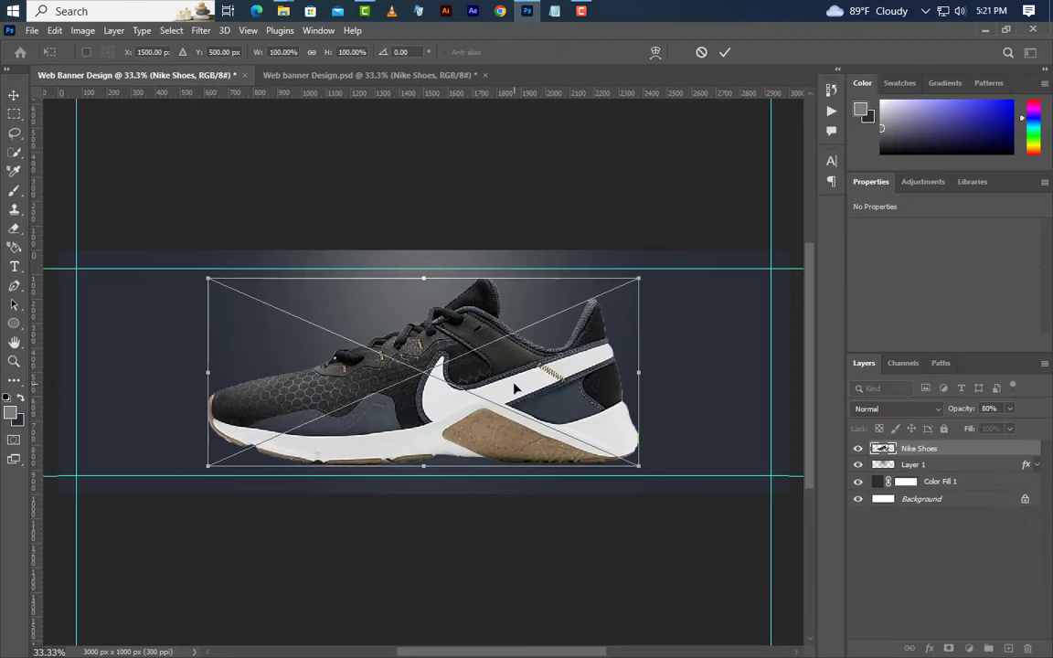
{"action": "left_click_drag", "start_coordinate": [512, 387], "coordinate": [543, 372]}
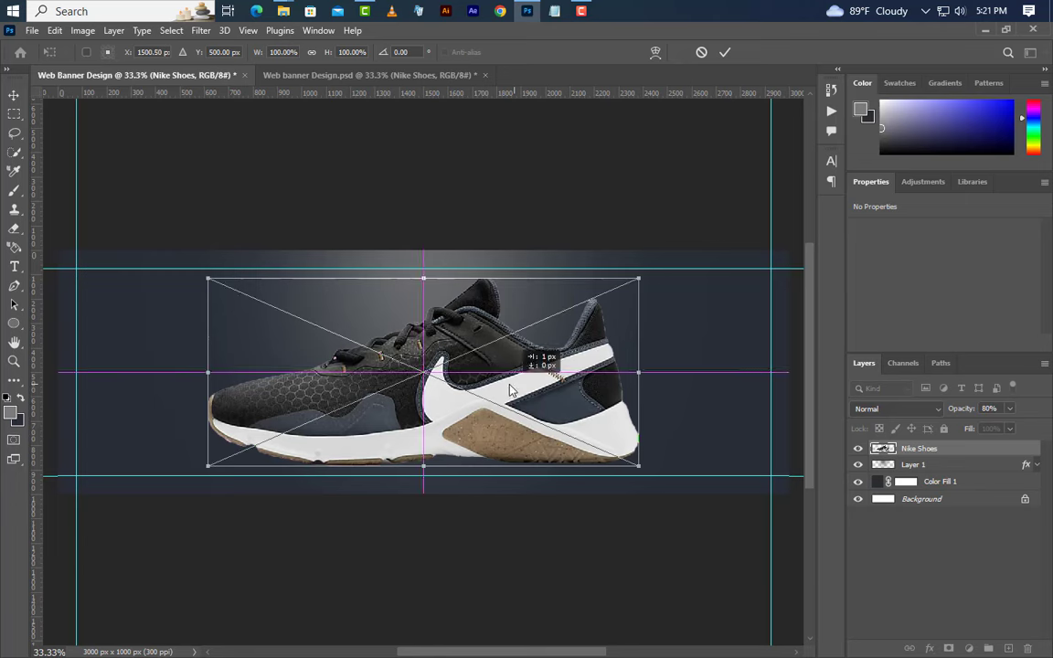
{"action": "left_click", "coordinate": [725, 52]}
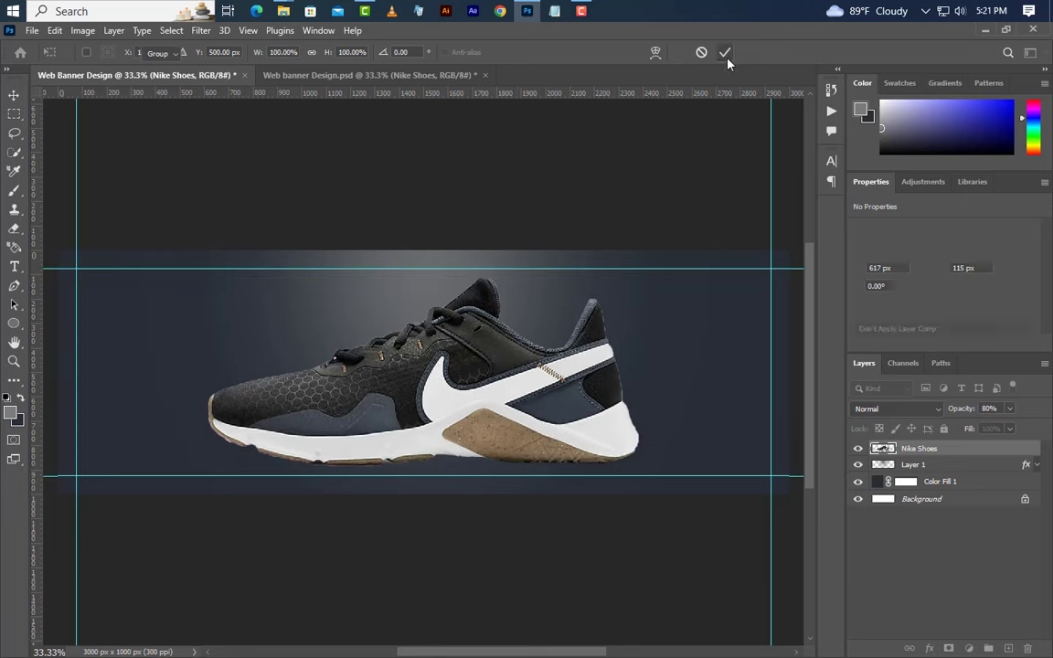
Duplicate the Nike Shoes layer, flip the copy vertically, and move it below the shoe
{"action": "right_click", "coordinate": [993, 450]}
{"action": "left_click", "coordinate": [873, 73]}
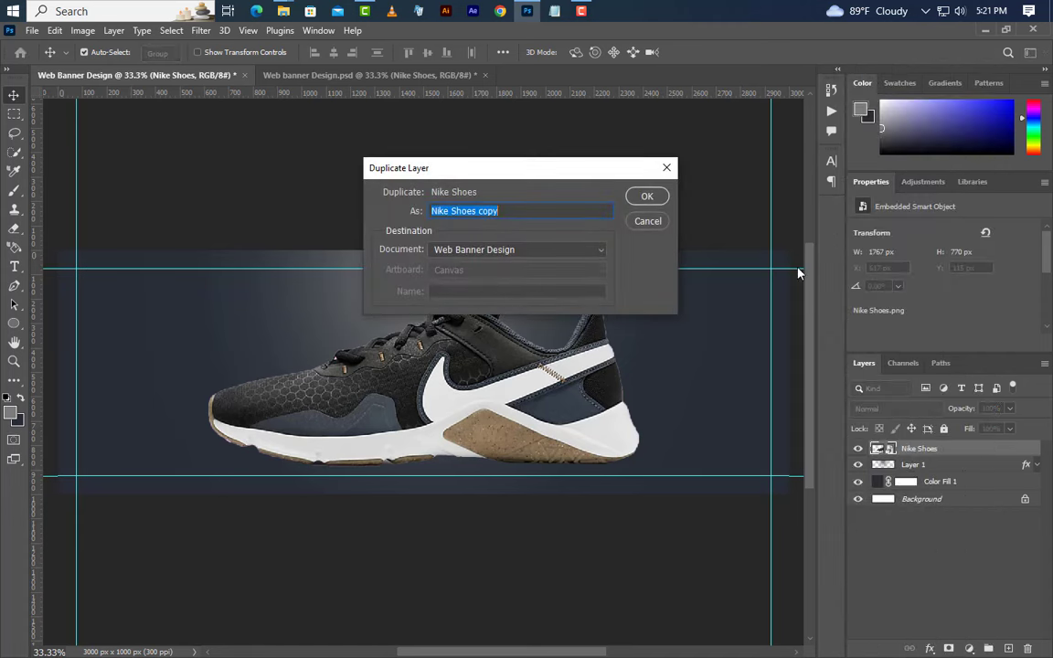
{"action": "left_click", "coordinate": [645, 198]}
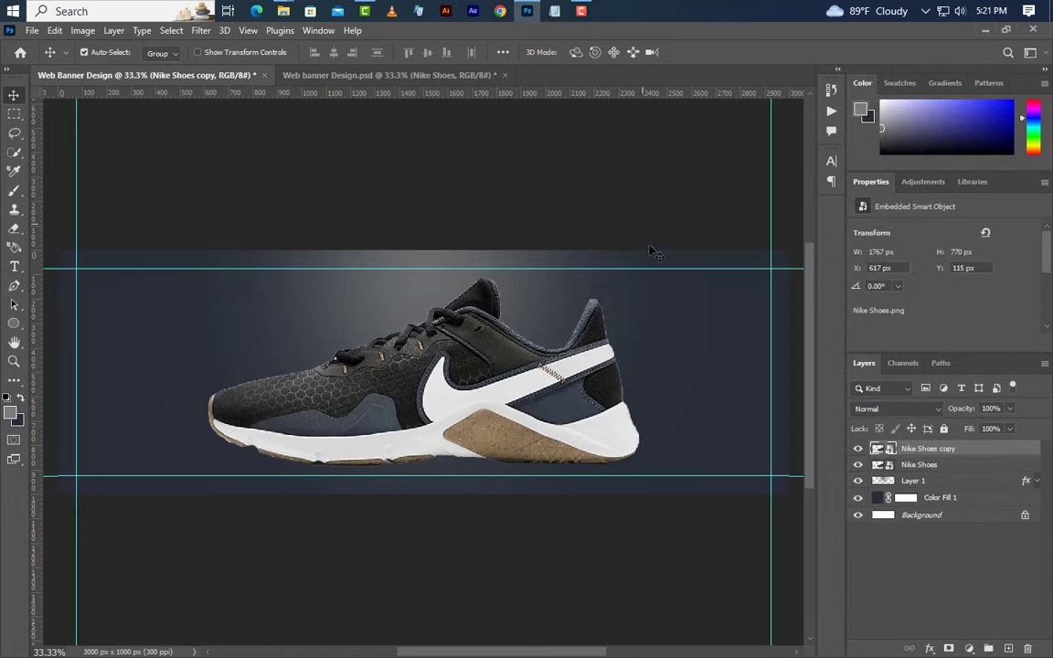
{"action": "left_click", "coordinate": [55, 30]}
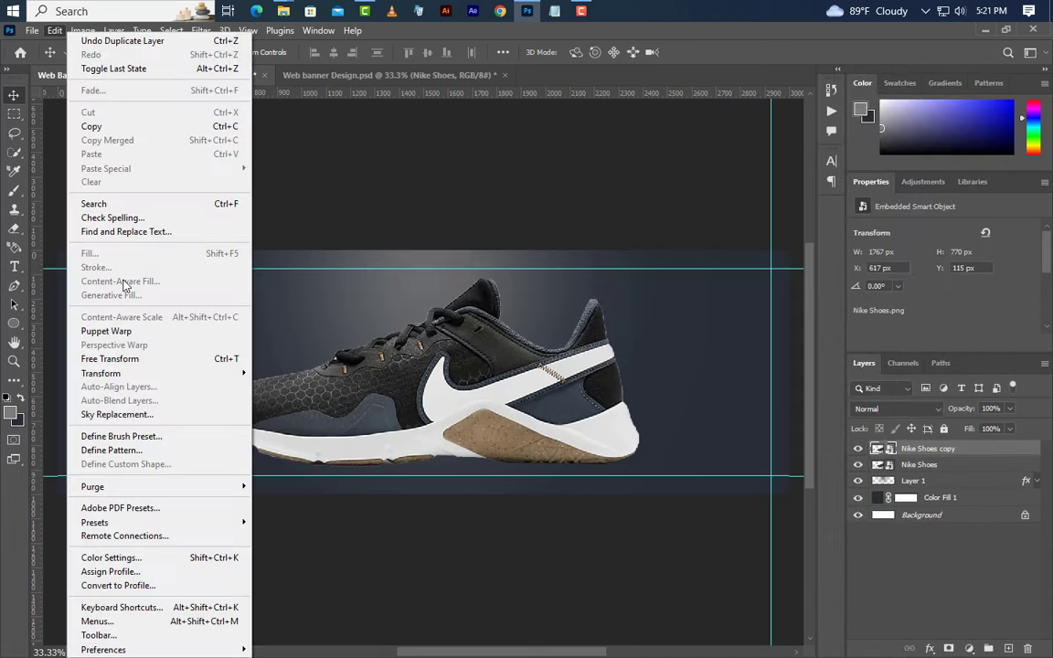
{"action": "left_click", "coordinate": [110, 359]}
{"action": "right_click", "coordinate": [439, 405]}
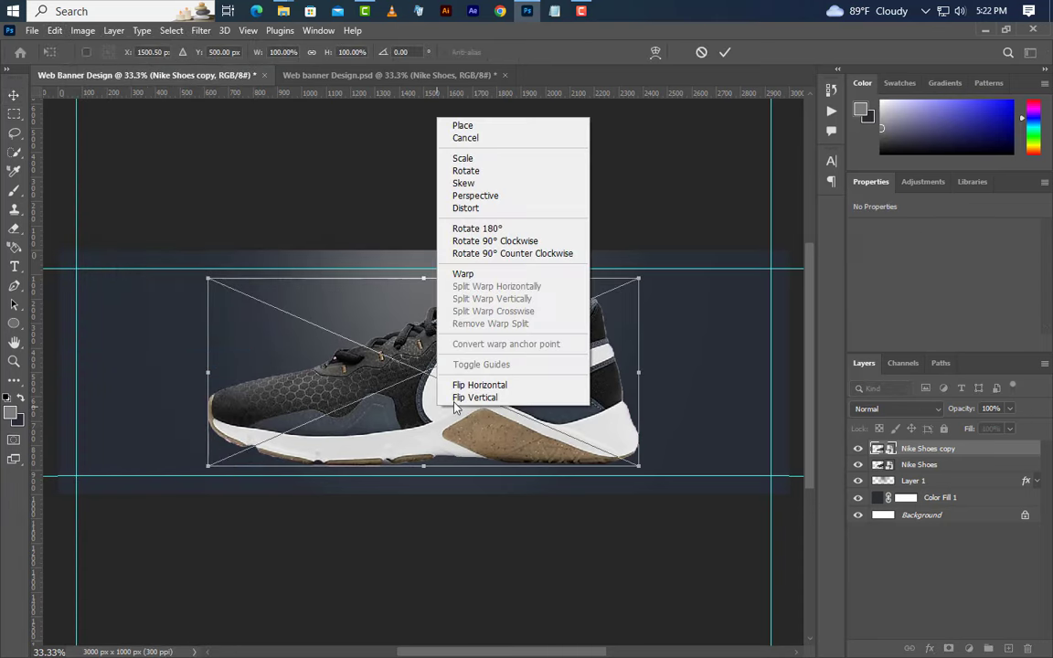
{"action": "left_click", "coordinate": [455, 399]}
{"action": "left_click_drag", "start_coordinate": [453, 321], "coordinate": [453, 508]}
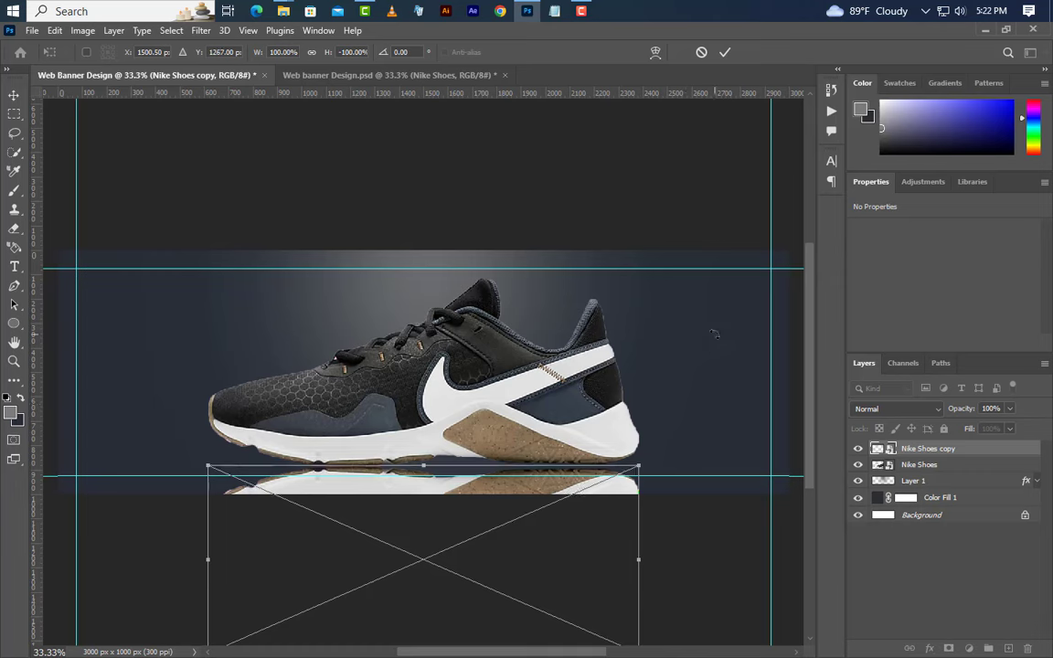
{"action": "left_click", "coordinate": [725, 52]}
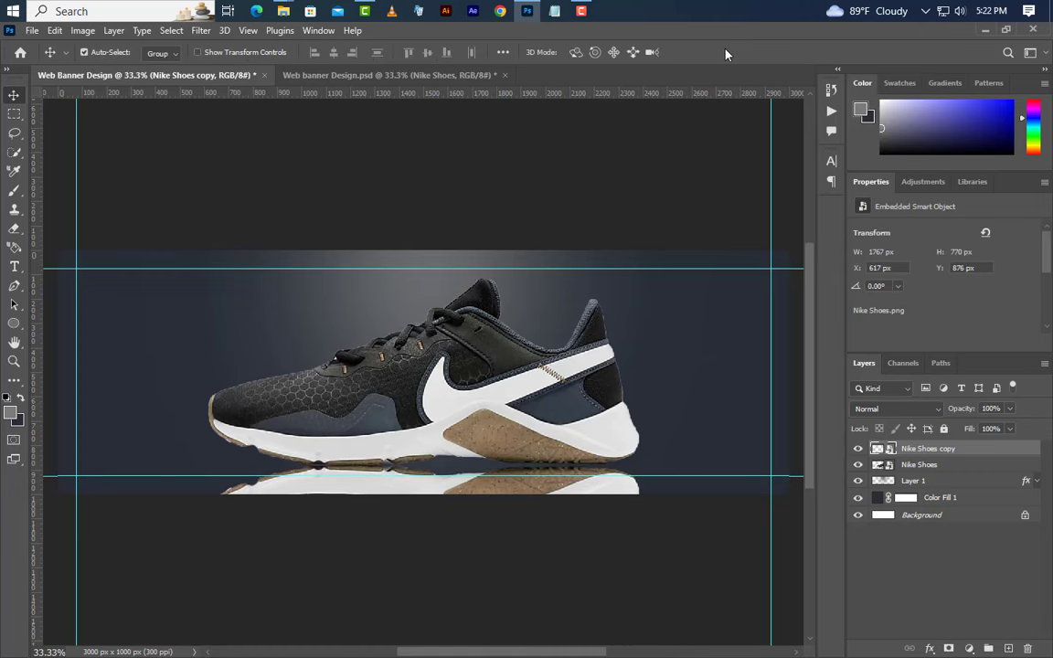
Move the shoe copy below the original and fade it out with a gradient layer mask
{"action": "left_click_drag", "start_coordinate": [983, 450], "coordinate": [982, 470]}
{"action": "left_click", "coordinate": [948, 649]}
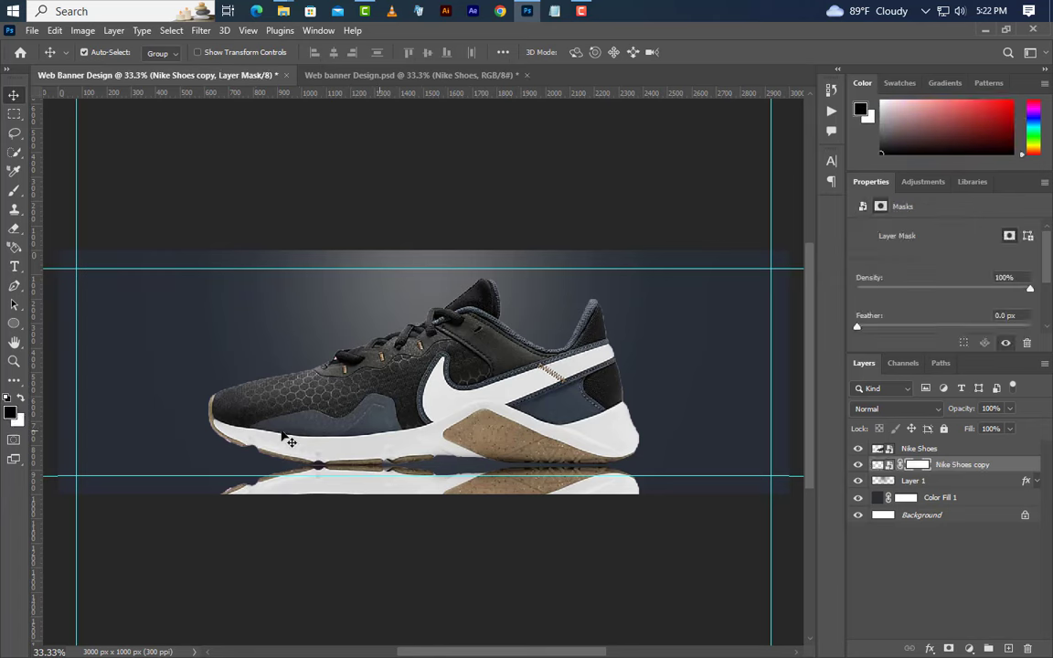
{"action": "left_click", "coordinate": [14, 383]}
{"action": "right_click", "coordinate": [13, 384]}
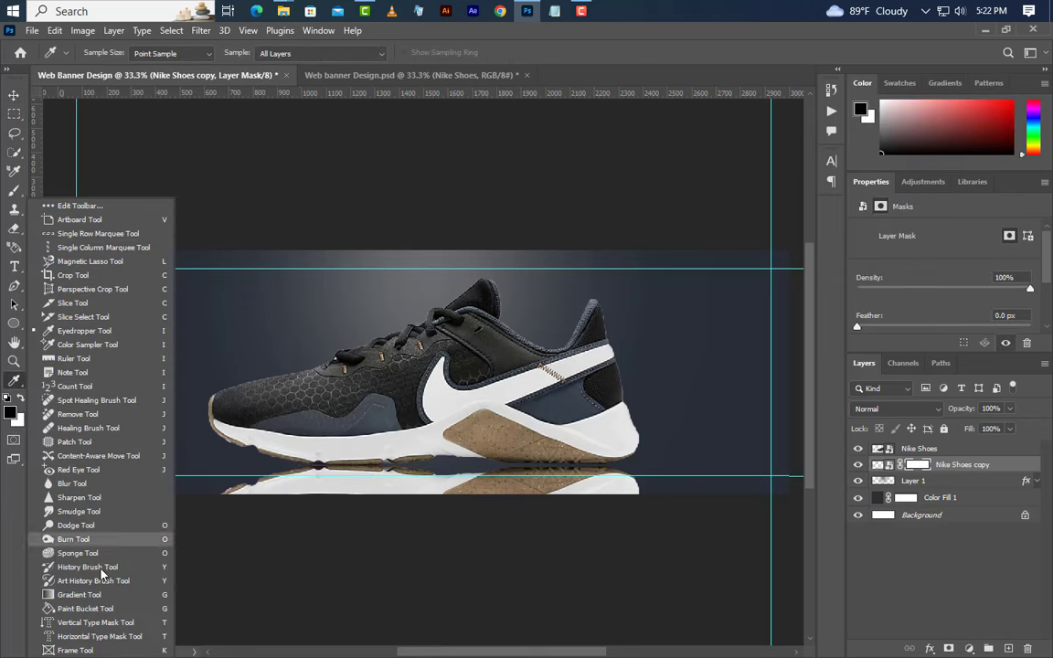
{"action": "left_click", "coordinate": [91, 595]}
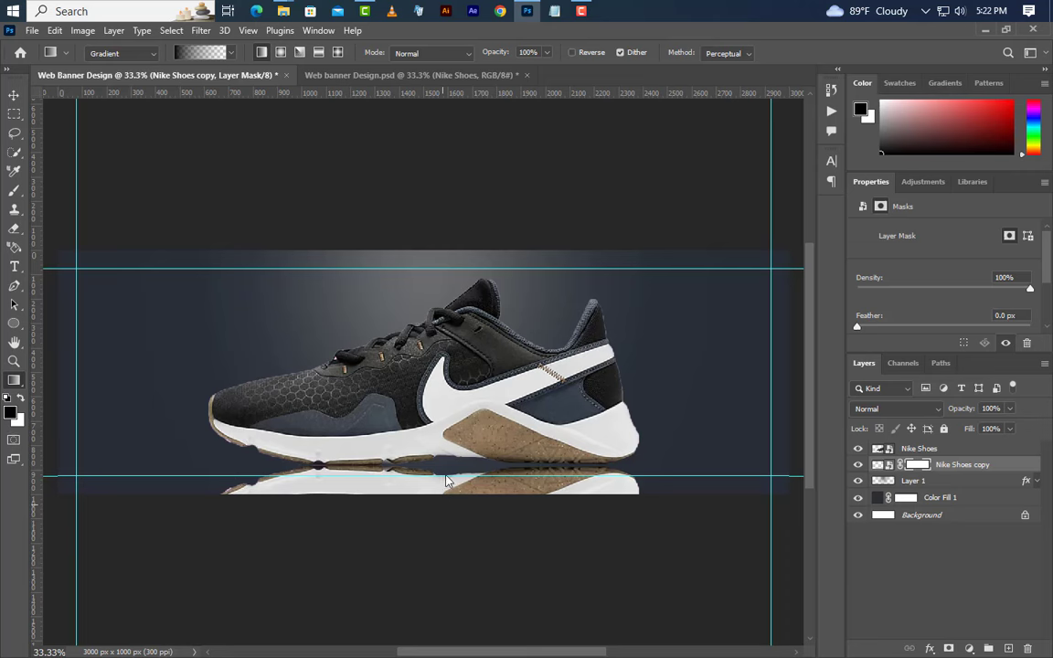
{"action": "mouse_move", "coordinate": [448, 480]}
{"action": "left_mouse_down"}
{"action": "mouse_move", "coordinate": [444, 437]}
{"action": "mouse_move", "coordinate": [495, 486]}
{"action": "left_mouse_up"}
{"action": "left_click", "coordinate": [14, 92]}
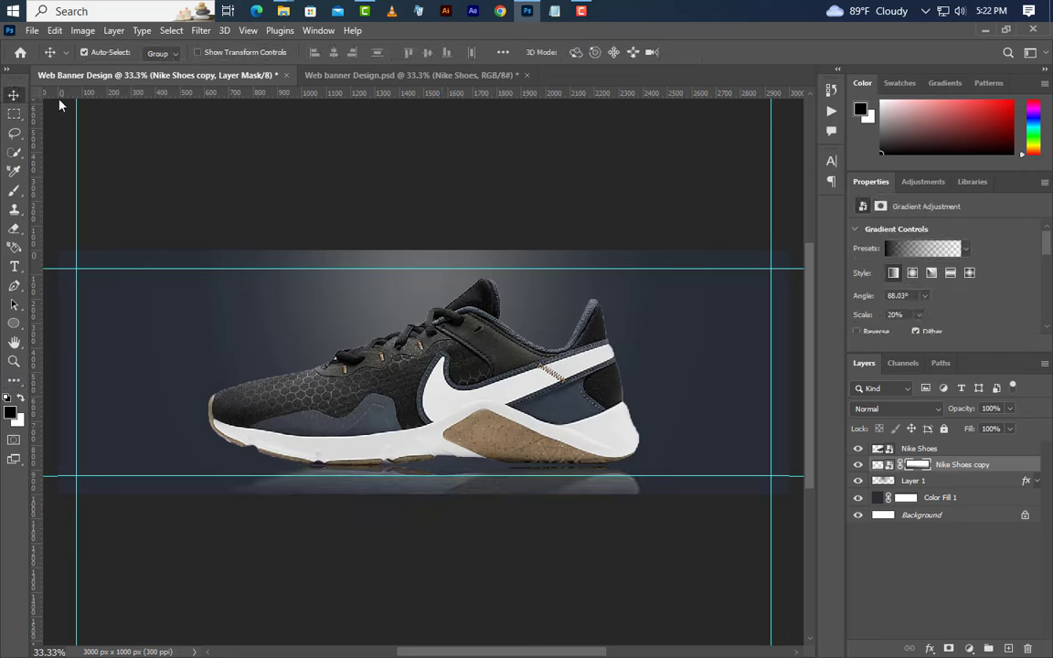
{"action": "left_click", "coordinate": [942, 455]}
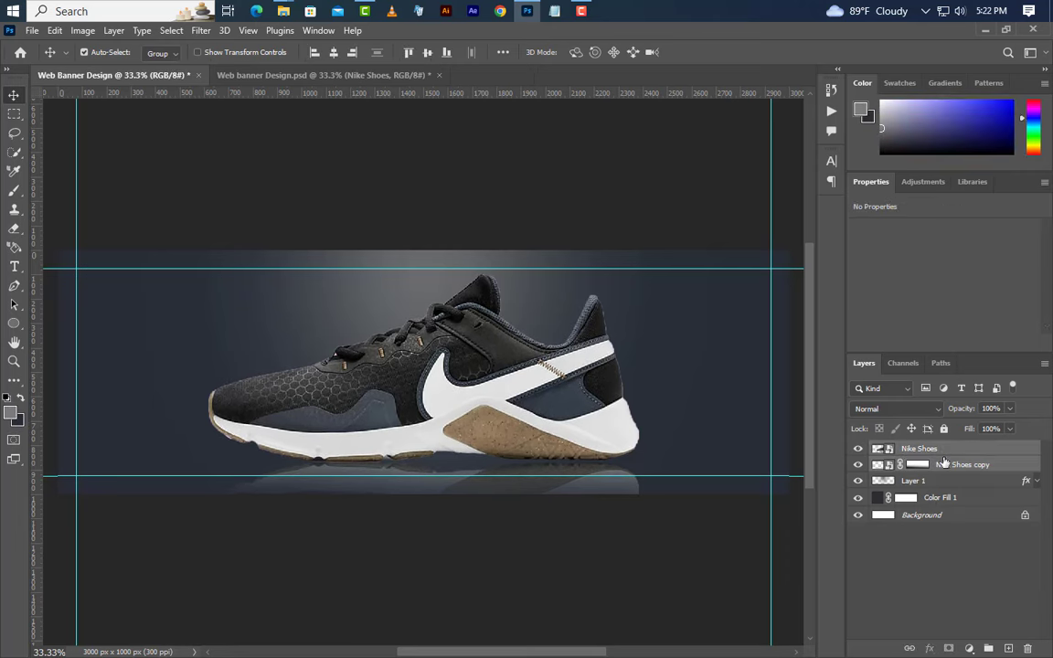
Draw a thin black ellipse on a new layer along the shoe's sole
{"action": "left_click", "coordinate": [947, 465]}
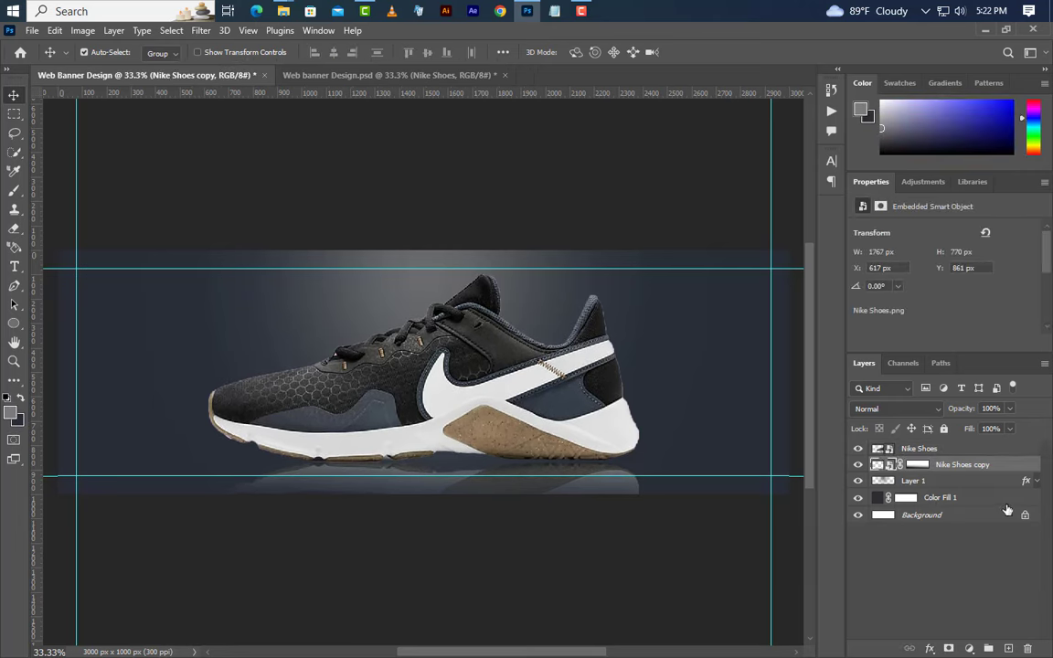
{"action": "left_click", "coordinate": [12, 324]}
{"action": "right_click", "coordinate": [13, 324]}
{"action": "left_click", "coordinate": [64, 307]}
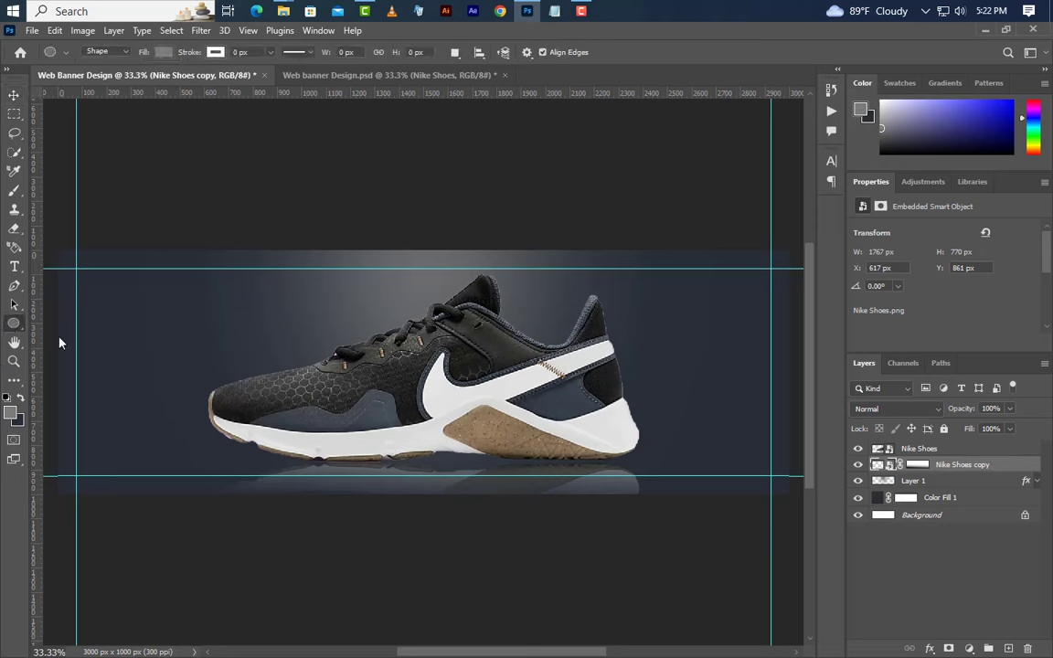
{"action": "left_click", "coordinate": [1008, 648]}
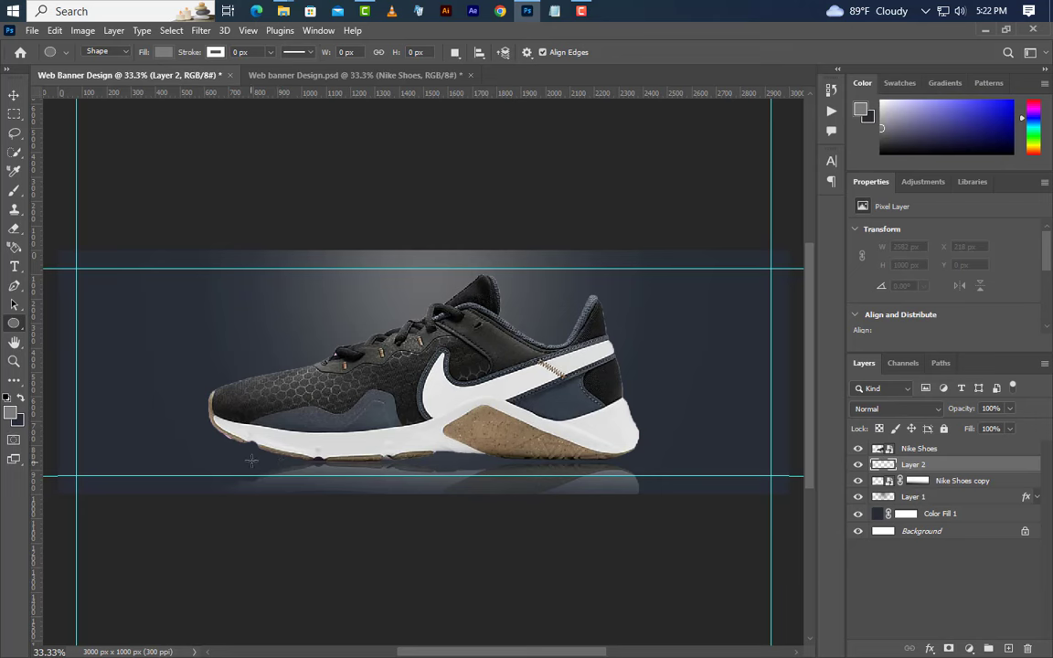
{"action": "left_click_drag", "start_coordinate": [249, 457], "coordinate": [636, 467]}
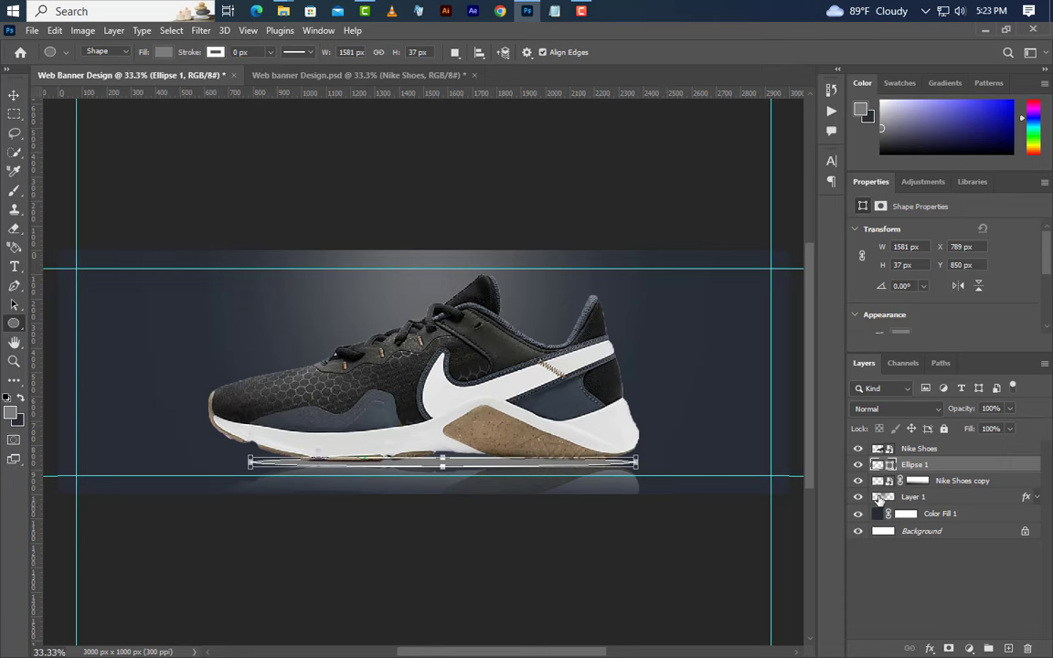
{"action": "double_click", "coordinate": [890, 467]}
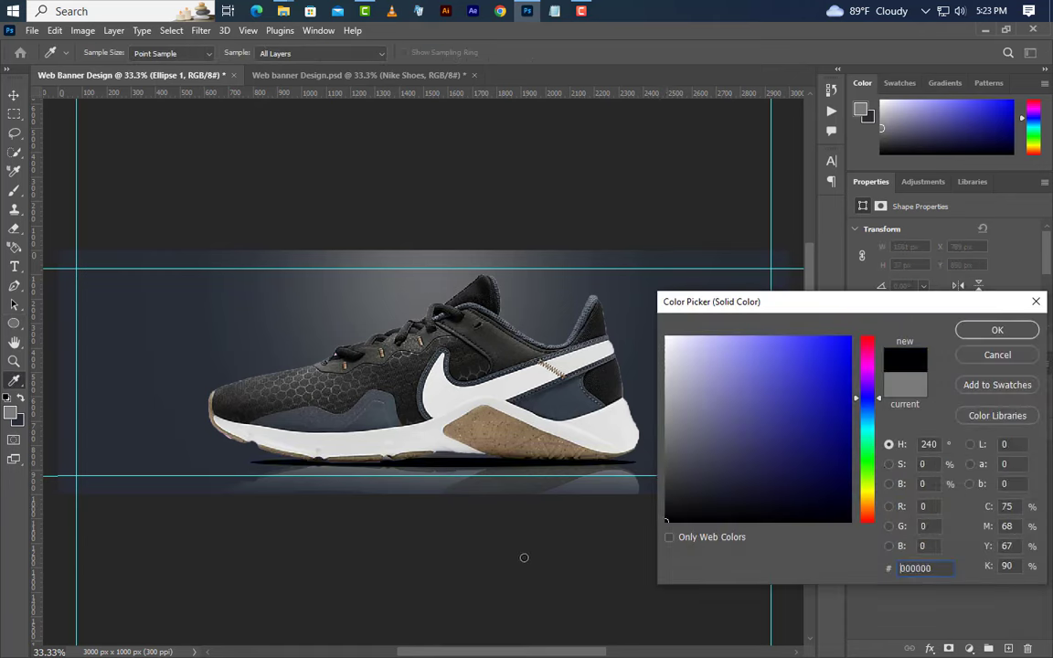
{"action": "left_click", "coordinate": [995, 331]}
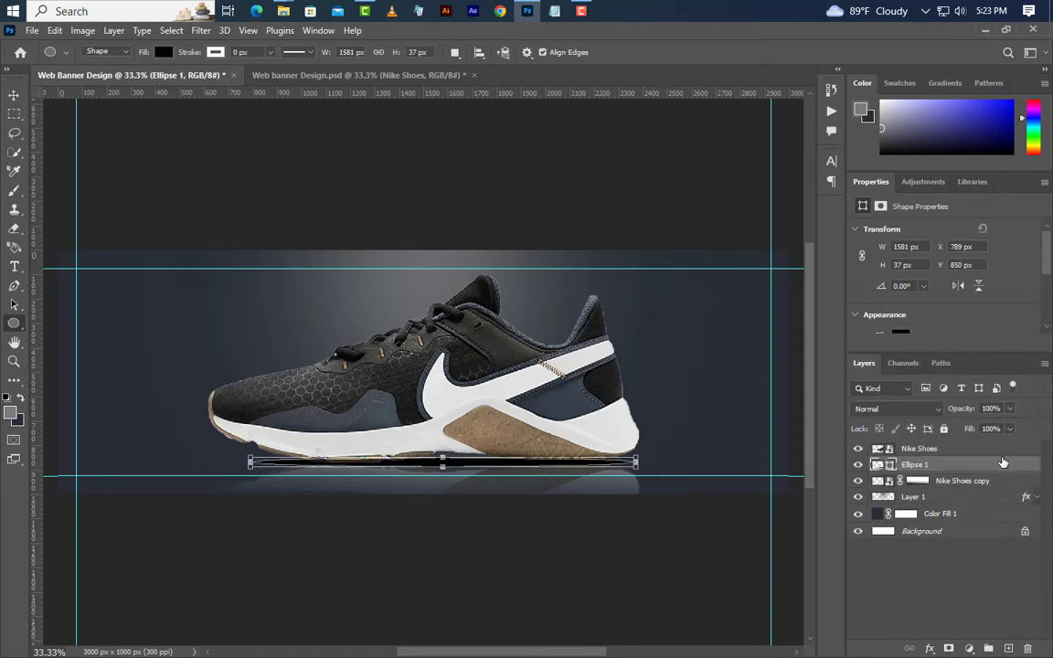
Convert the ellipse to a smart object and apply a 35 px Gaussian Blur
{"action": "right_click", "coordinate": [994, 467]}
{"action": "left_click", "coordinate": [959, 274]}
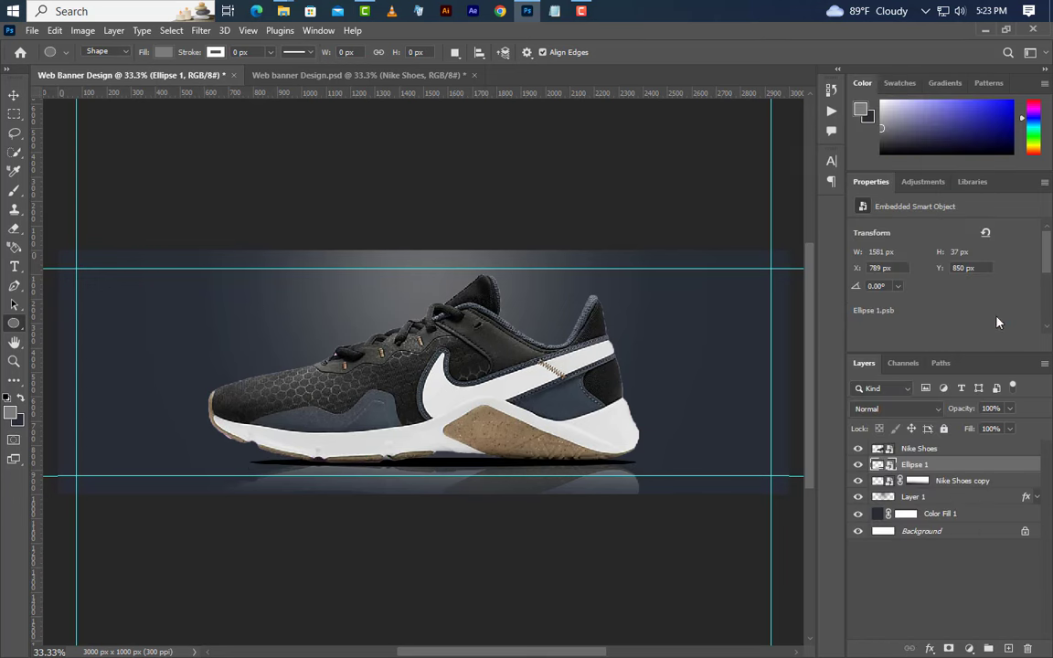
{"action": "left_click", "coordinate": [200, 30]}
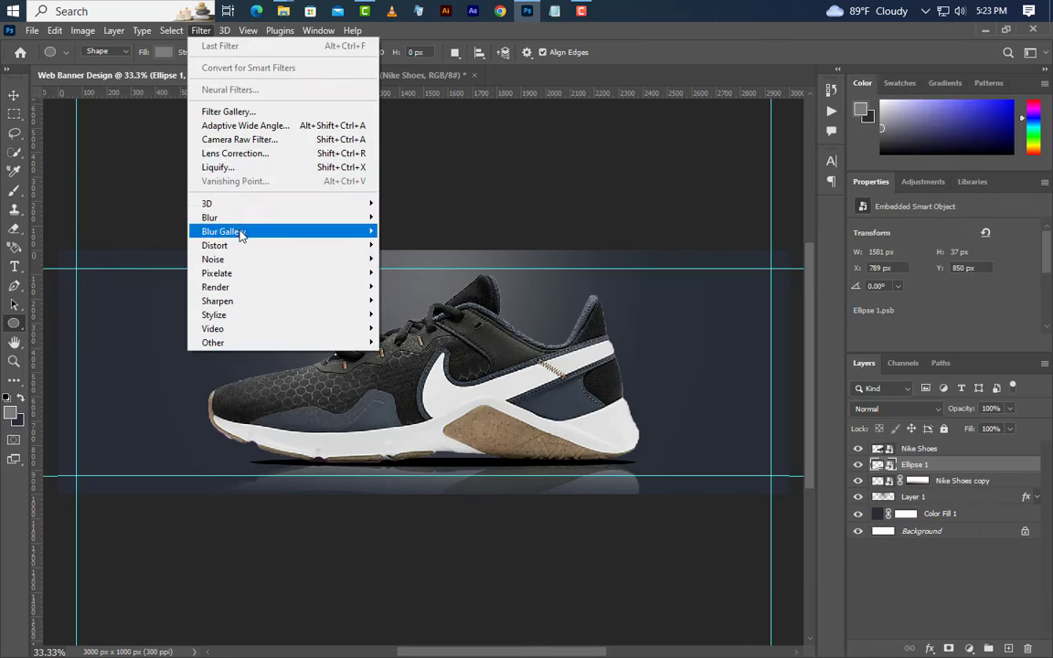
{"action": "mouse_move", "coordinate": [211, 218]}
{"action": "left_click", "coordinate": [421, 205]}
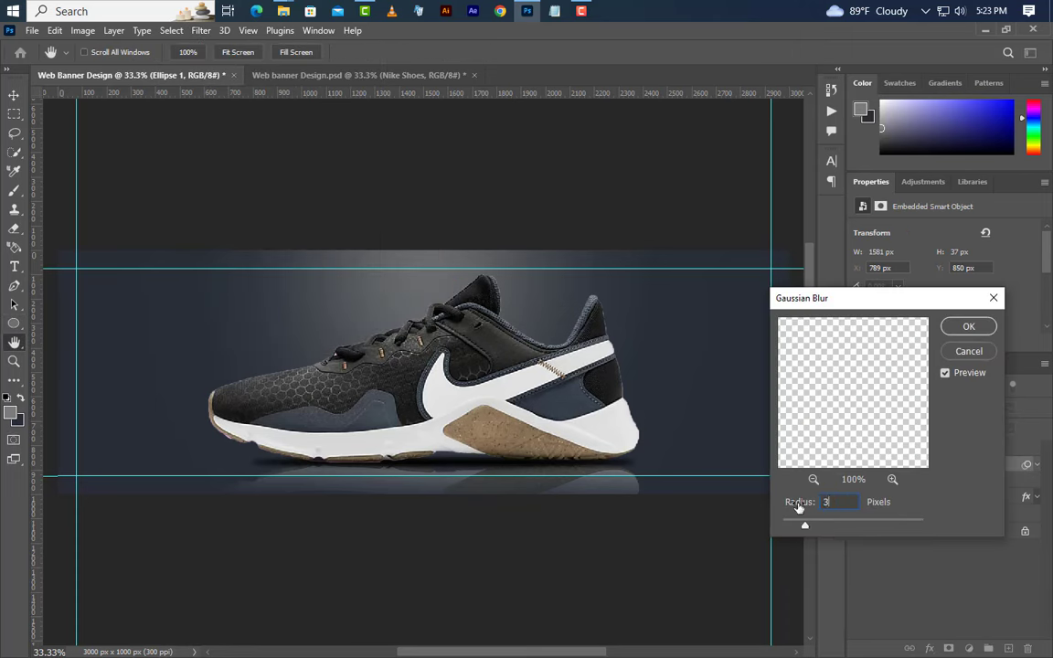
{"action": "type", "text": "35"}
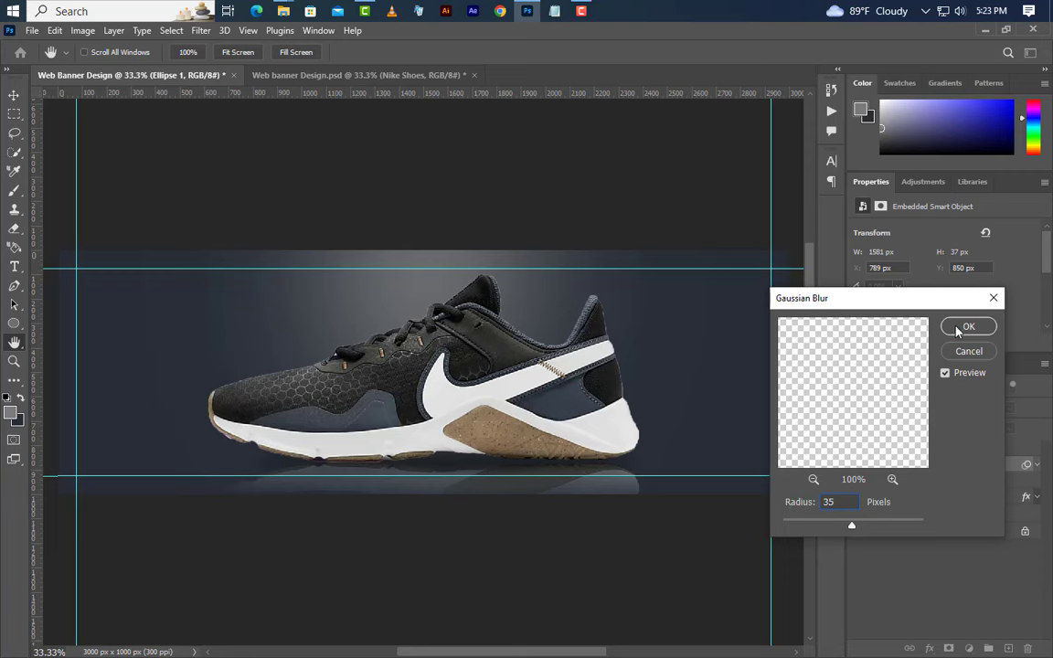
{"action": "left_click", "coordinate": [959, 329]}
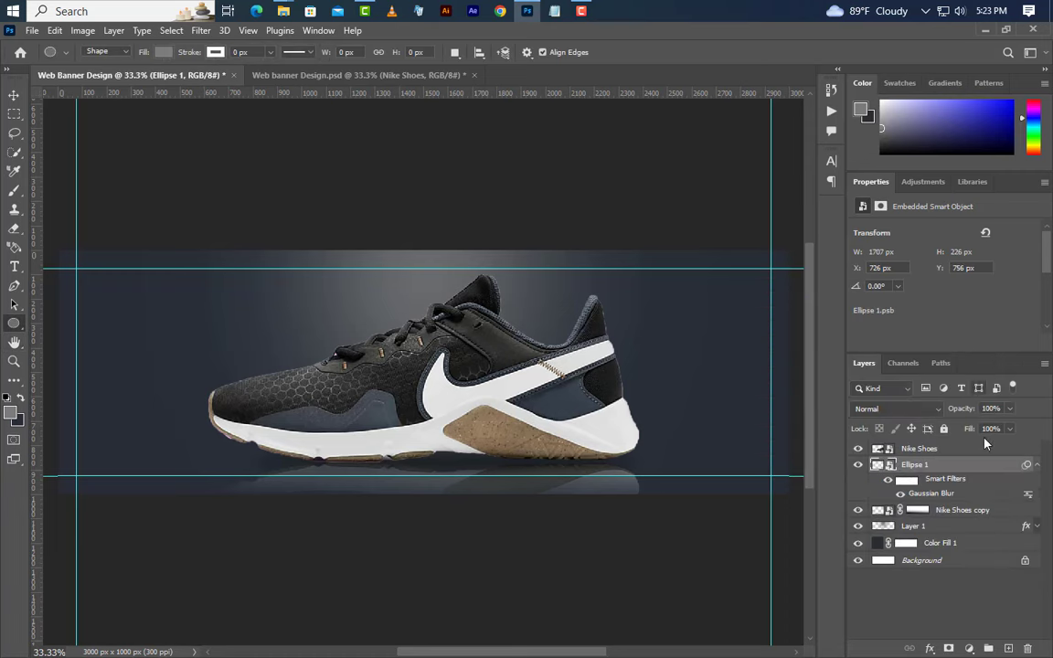
Add a black #000000 Color Overlay to Ellipse 1
{"action": "double_click", "coordinate": [980, 464]}
{"action": "left_click", "coordinate": [402, 420]}
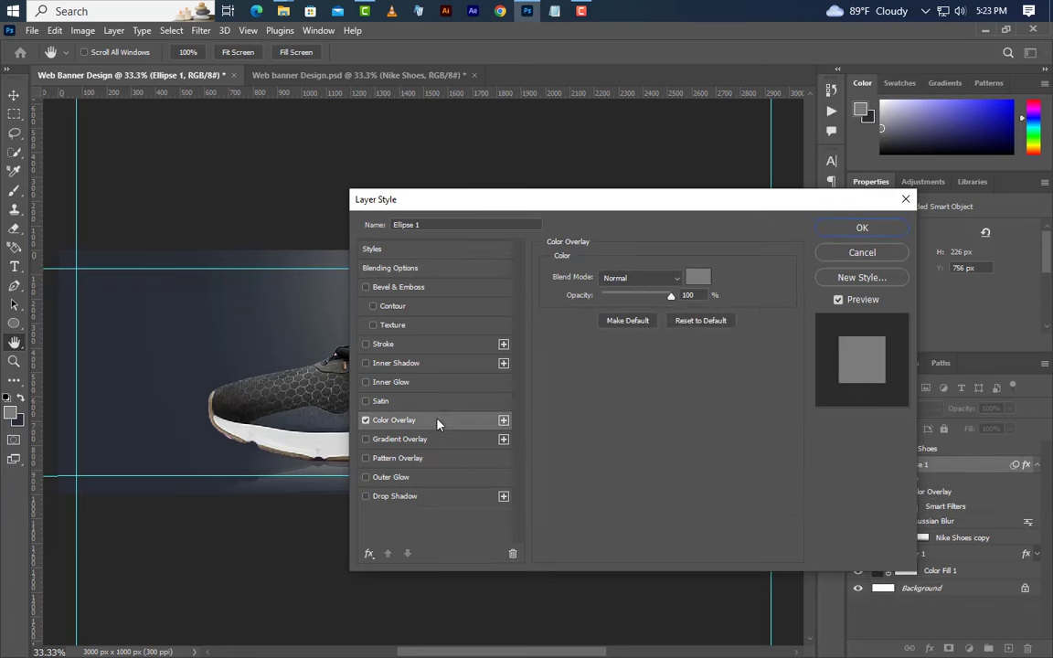
{"action": "left_click", "coordinate": [698, 277]}
{"action": "type", "text": "000000"}
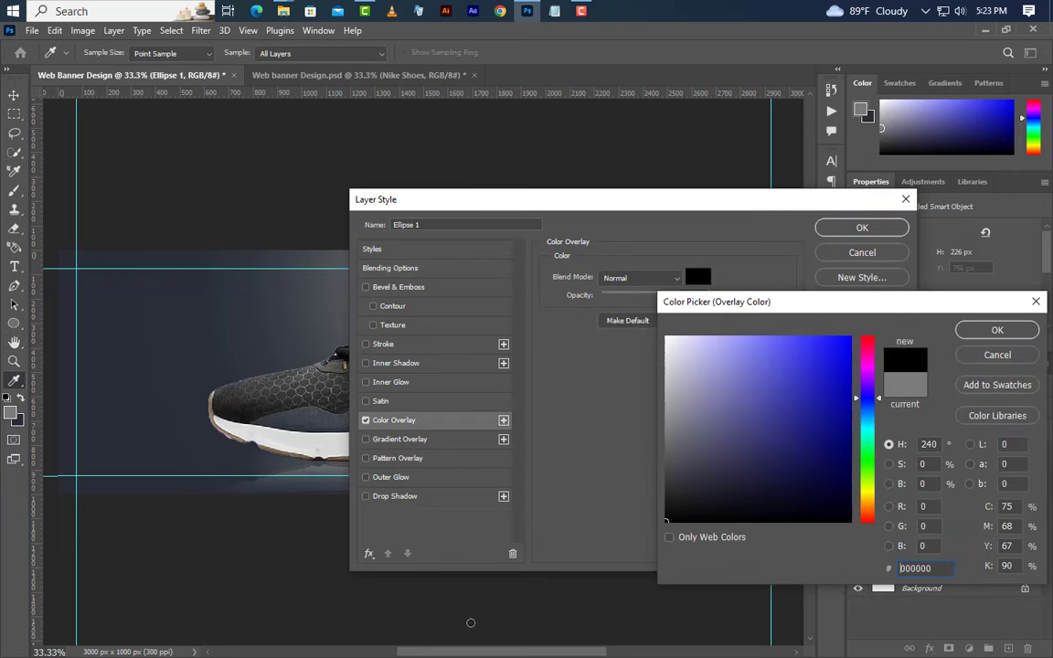
{"action": "left_click", "coordinate": [998, 330]}
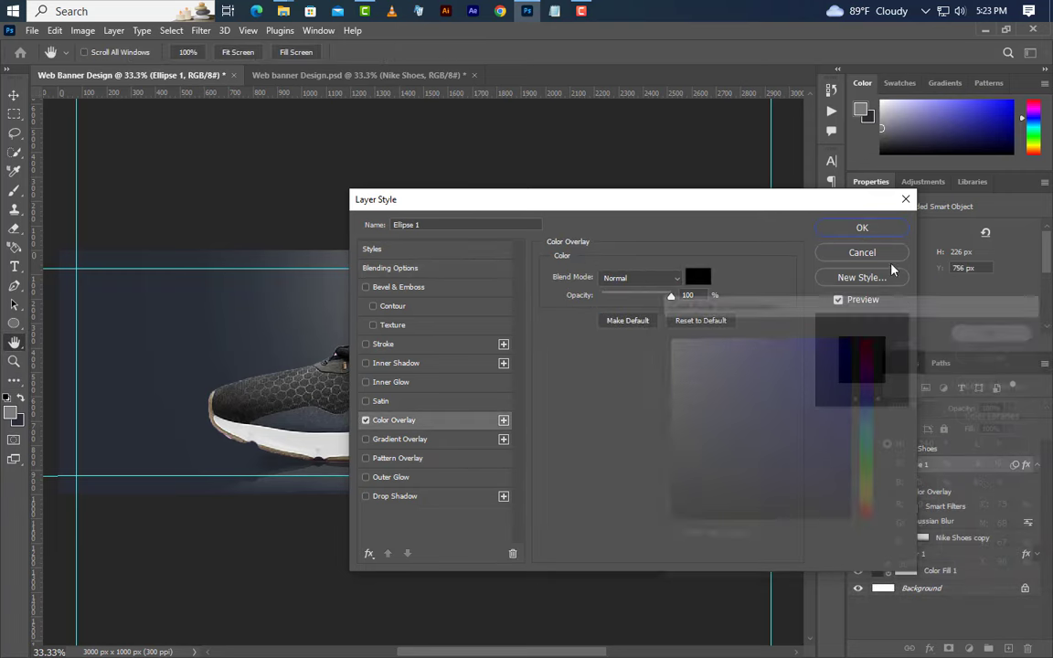
{"action": "left_click", "coordinate": [863, 228]}
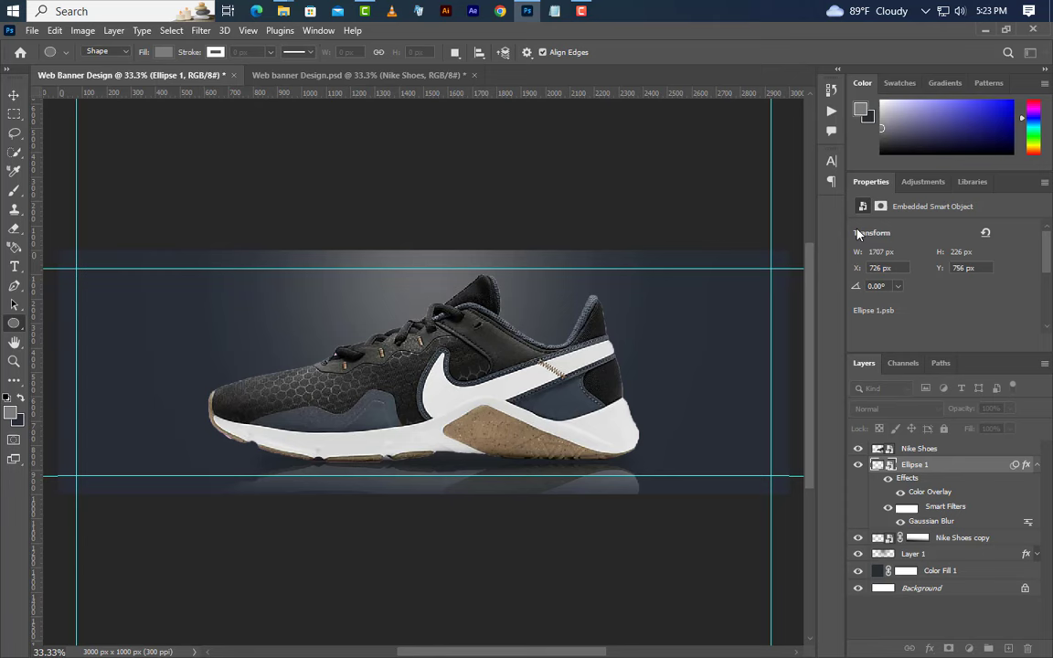
Duplicate Ellipse 1 and reduce the copy's Gaussian Blur to 20 px
{"action": "right_click", "coordinate": [1023, 466]}
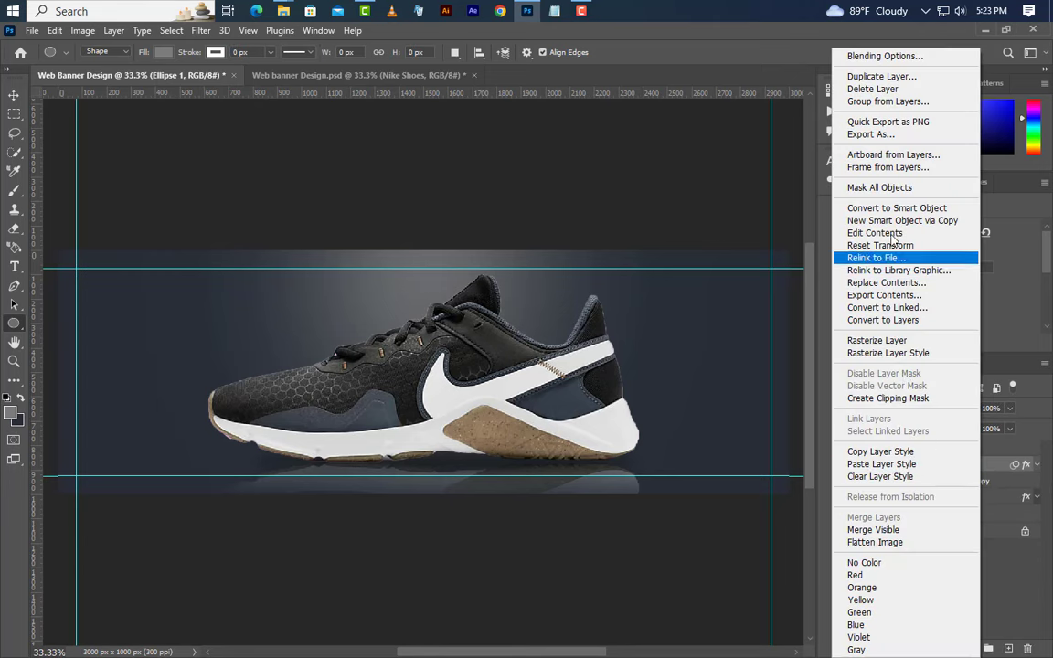
{"action": "left_click", "coordinate": [914, 76]}
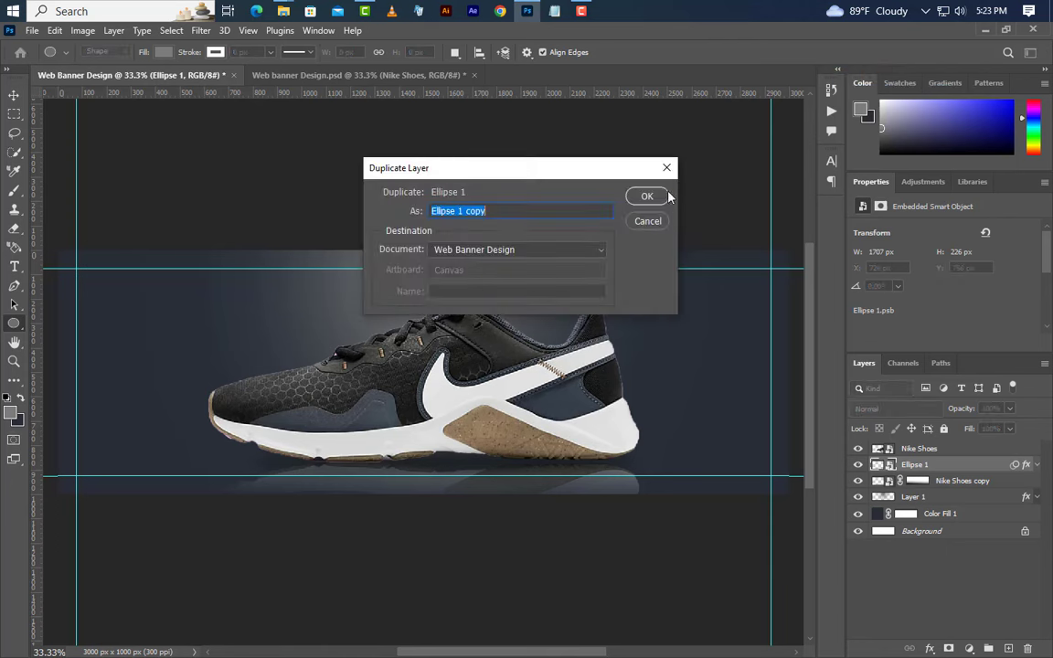
{"action": "left_click", "coordinate": [647, 196]}
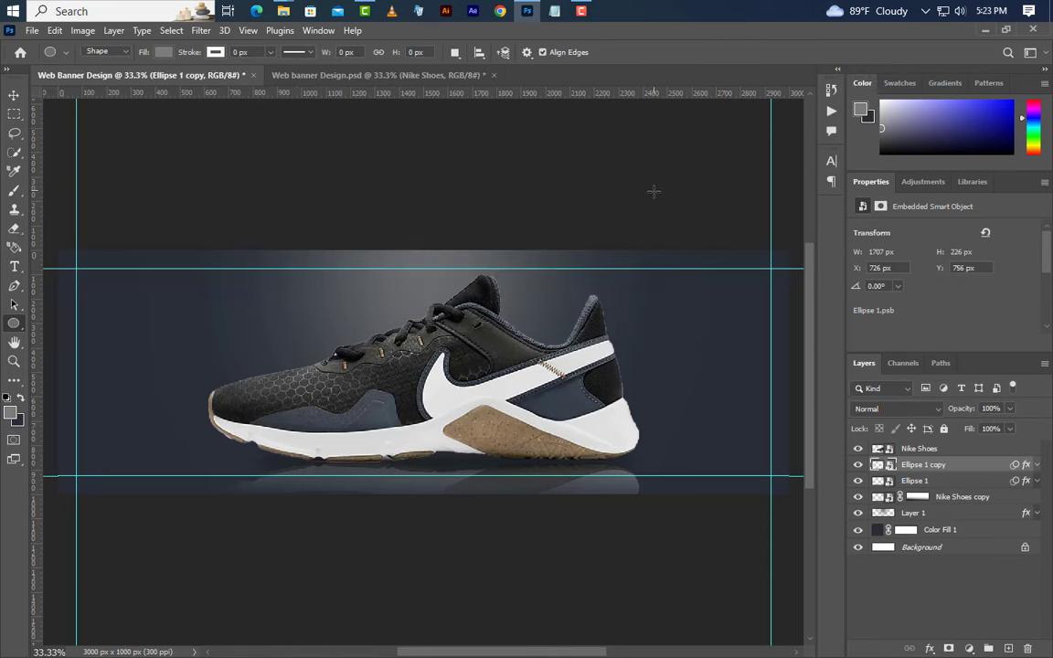
{"action": "left_click", "coordinate": [1035, 466]}
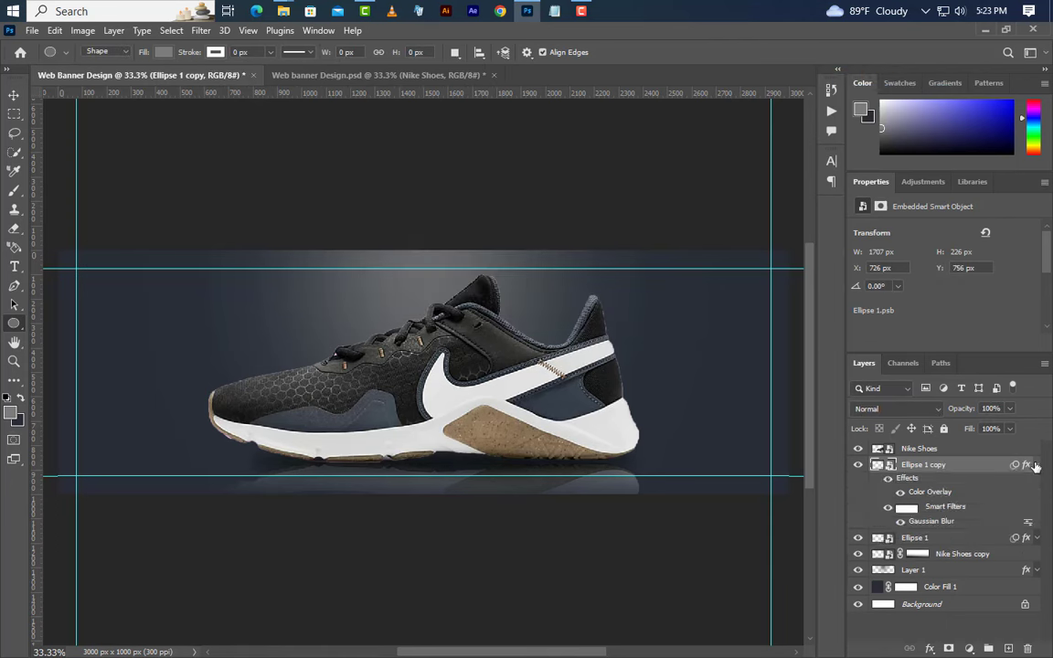
{"action": "double_click", "coordinate": [929, 521]}
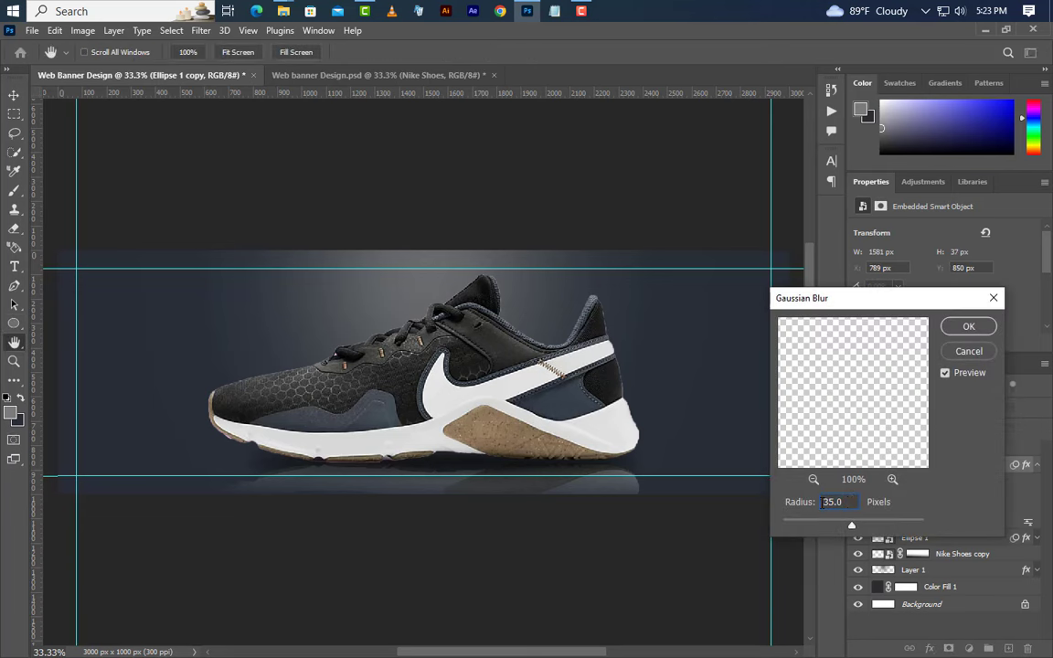
{"action": "type", "text": "20"}
{"action": "left_click", "coordinate": [971, 329]}
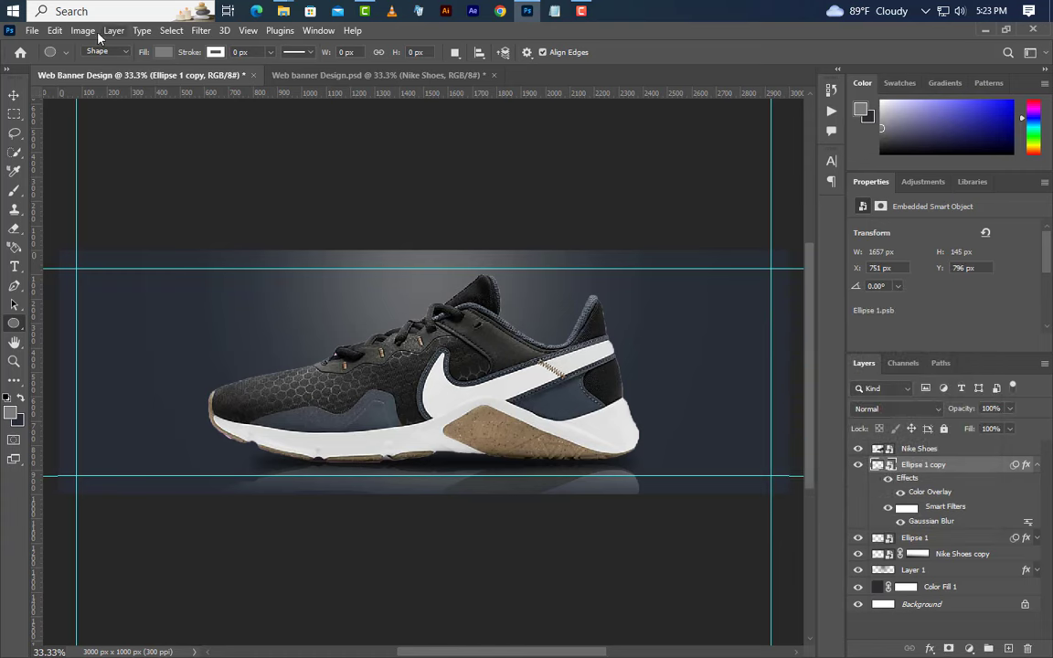
Free-transform the Ellipse 1 copy to stretch it slightly wider, to 1771 px
{"action": "left_click", "coordinate": [54, 30]}
{"action": "left_click", "coordinate": [131, 358]}
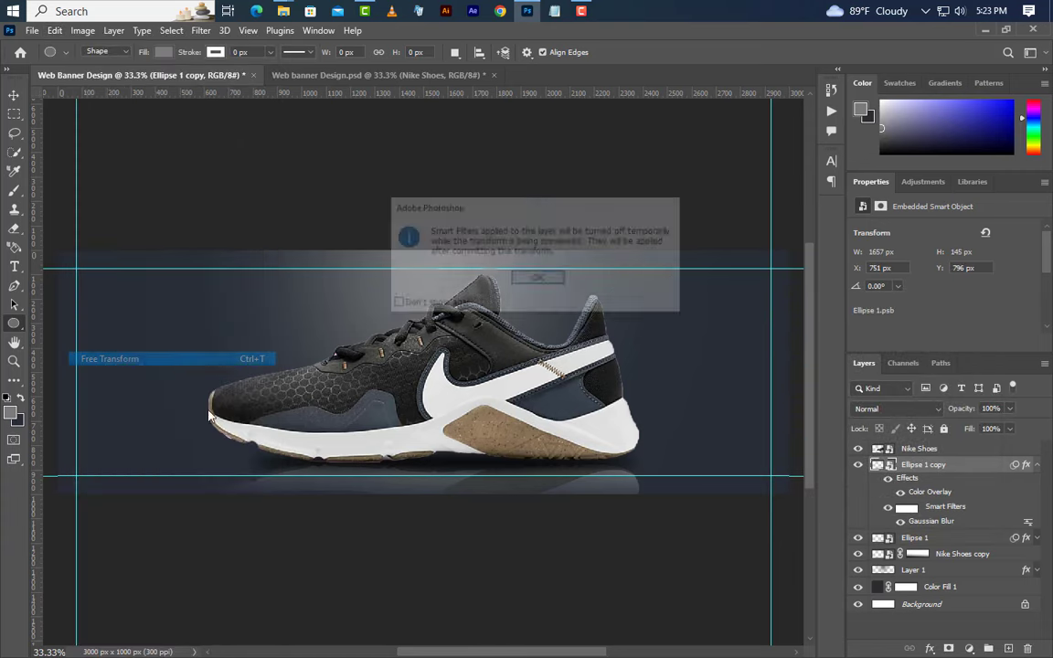
{"action": "left_click", "coordinate": [536, 277]}
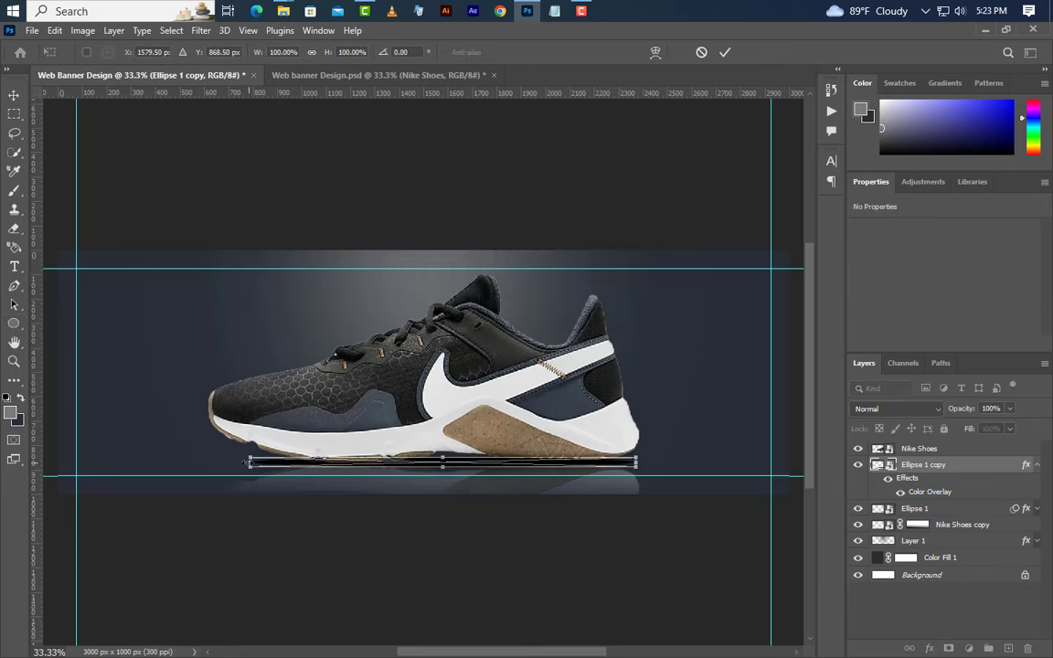
{"action": "left_click_drag", "start_coordinate": [247, 464], "coordinate": [222, 464]}
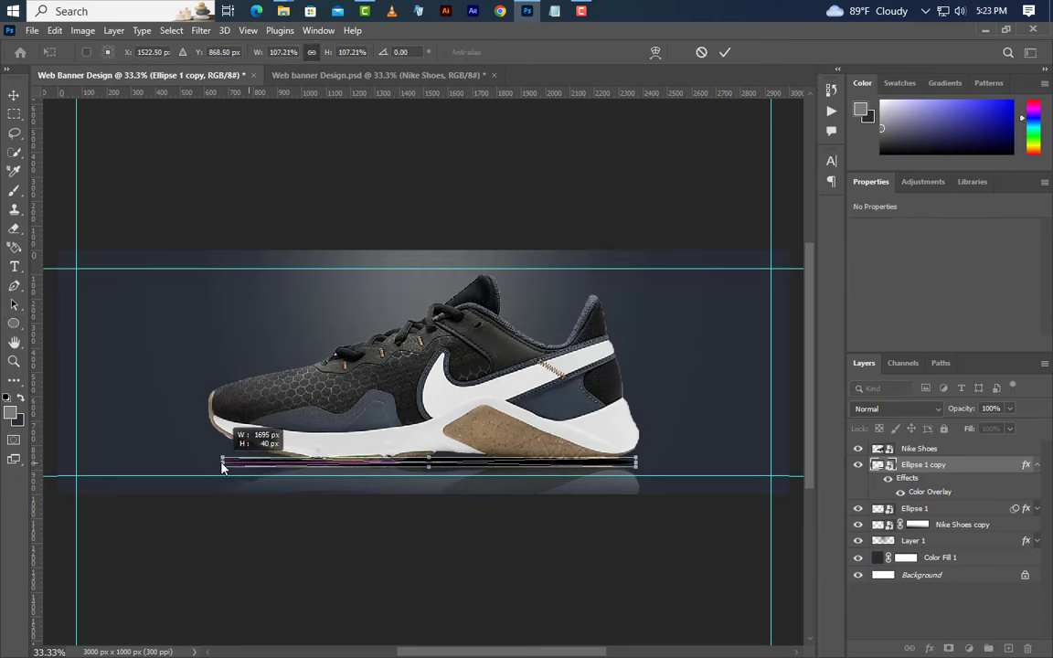
{"action": "left_click", "coordinate": [725, 53]}
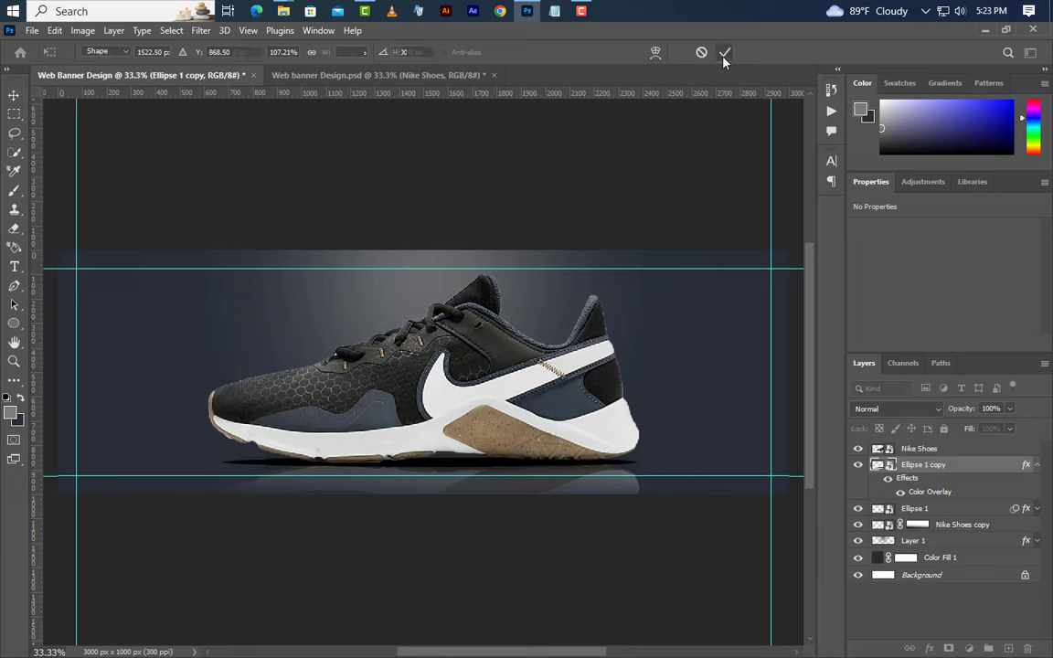
Duplicate the Ellipse 1 copy and delete the new copy's blur filter
{"action": "right_click", "coordinate": [981, 470]}
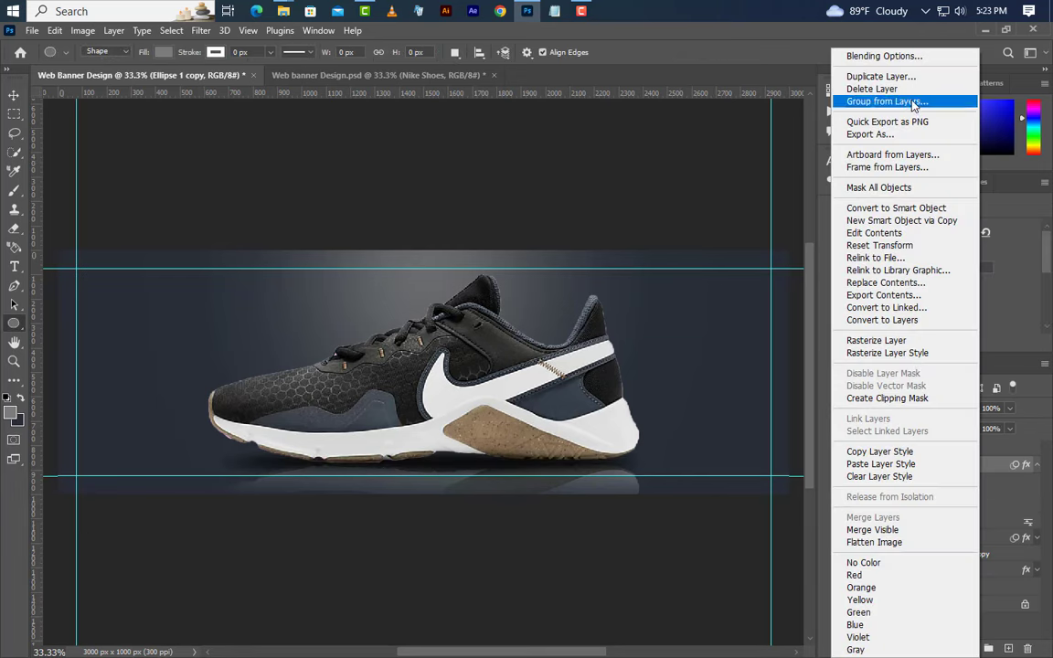
{"action": "left_click", "coordinate": [880, 76]}
{"action": "left_click", "coordinate": [644, 195]}
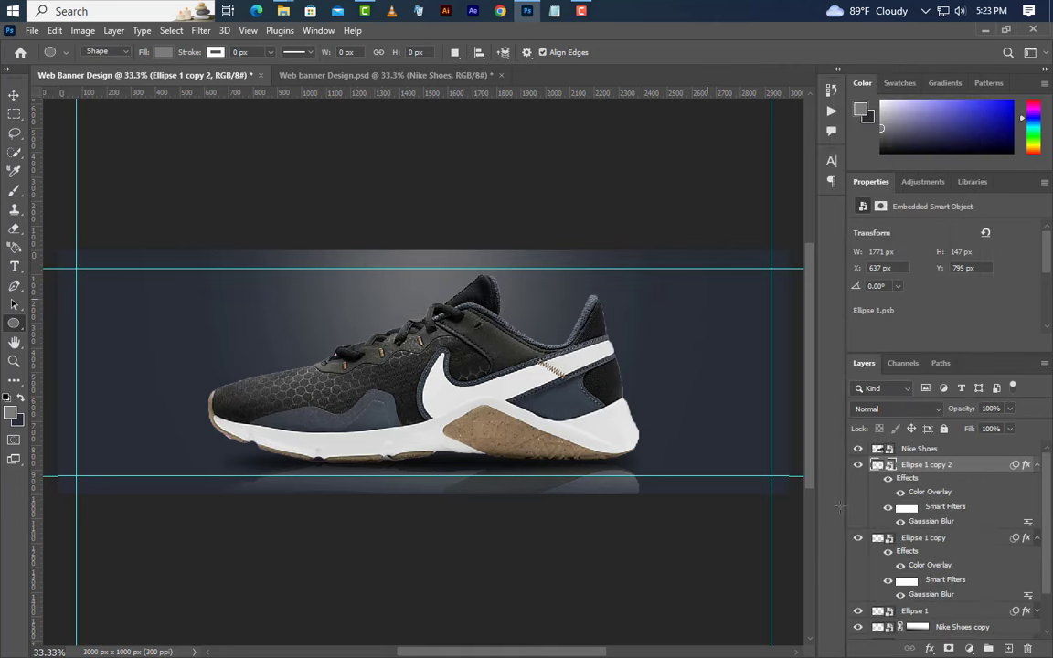
{"action": "left_click_drag", "start_coordinate": [948, 523], "coordinate": [1028, 648]}
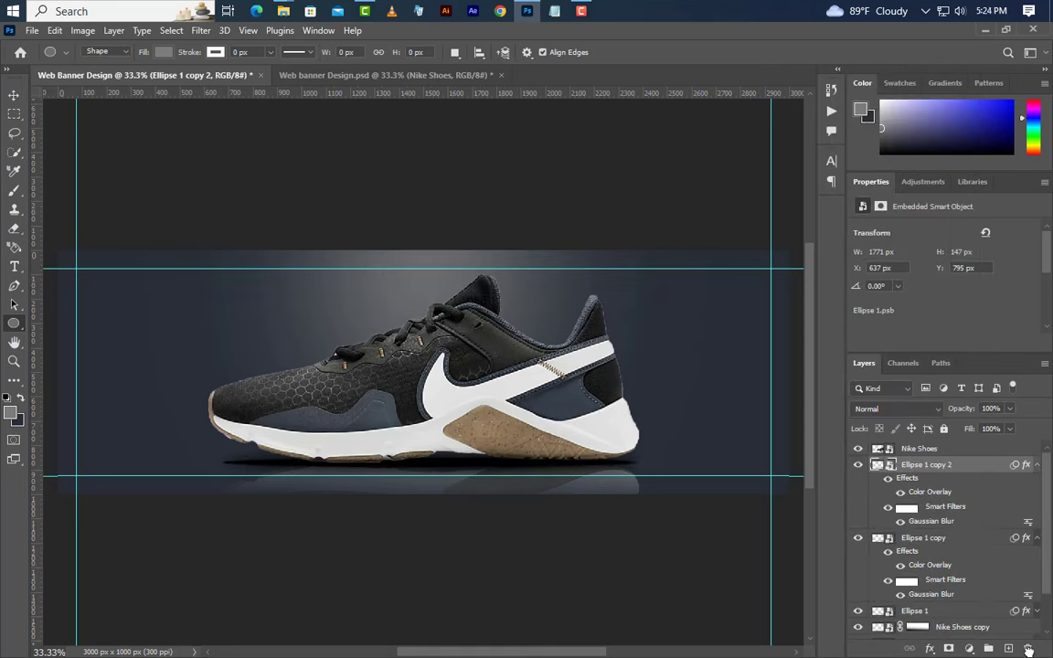
{"action": "left_click", "coordinate": [955, 534], "text": "ctrl"}
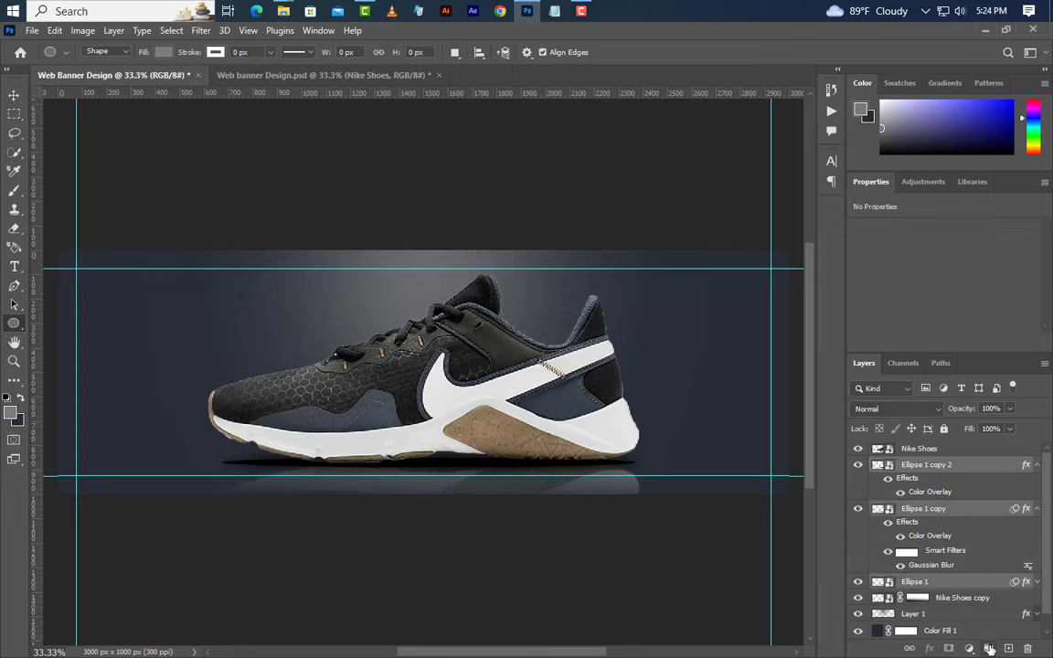
Group the three ellipse layers, convert the group to a smart object, and rasterize it
{"action": "left_click", "coordinate": [988, 648]}
{"action": "right_click", "coordinate": [988, 469]}
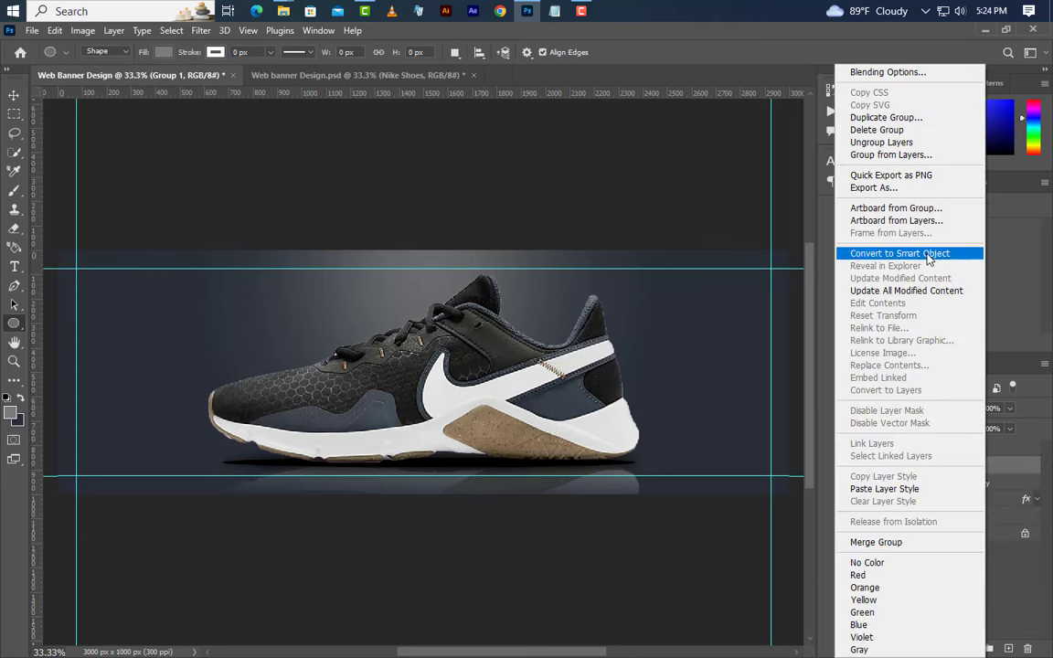
{"action": "left_click", "coordinate": [883, 190]}
{"action": "right_click", "coordinate": [971, 469]}
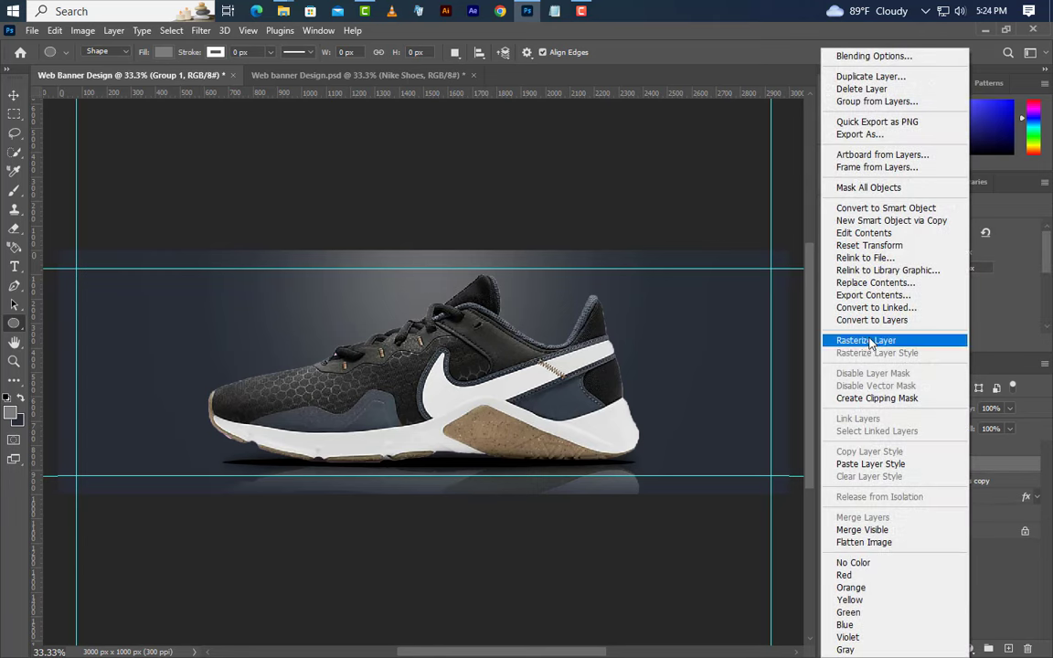
{"action": "left_click", "coordinate": [892, 340]}
{"action": "left_click", "coordinate": [14, 227]}
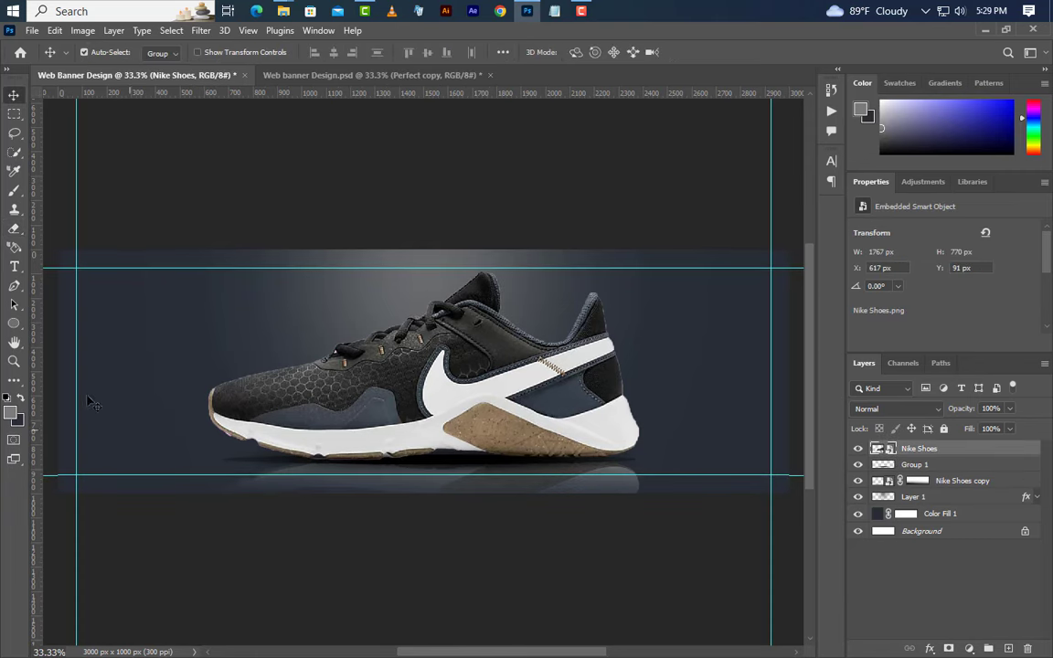
Type white PERFECT text in Poppins SemiBold at 134.5 pt
{"action": "left_click", "coordinate": [15, 266]}
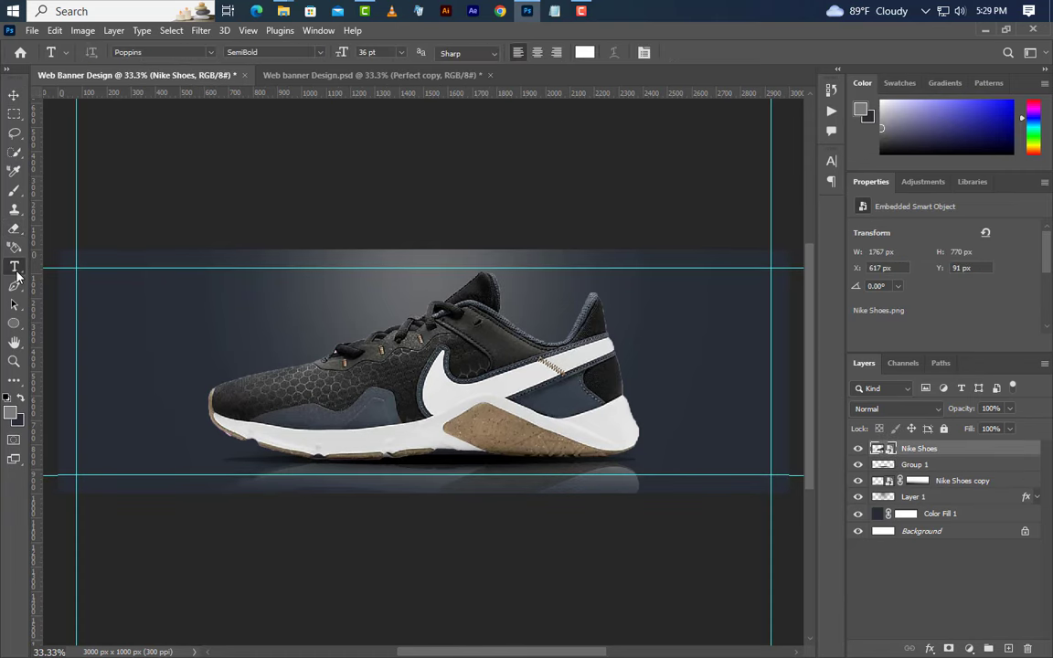
{"action": "left_click", "coordinate": [129, 311]}
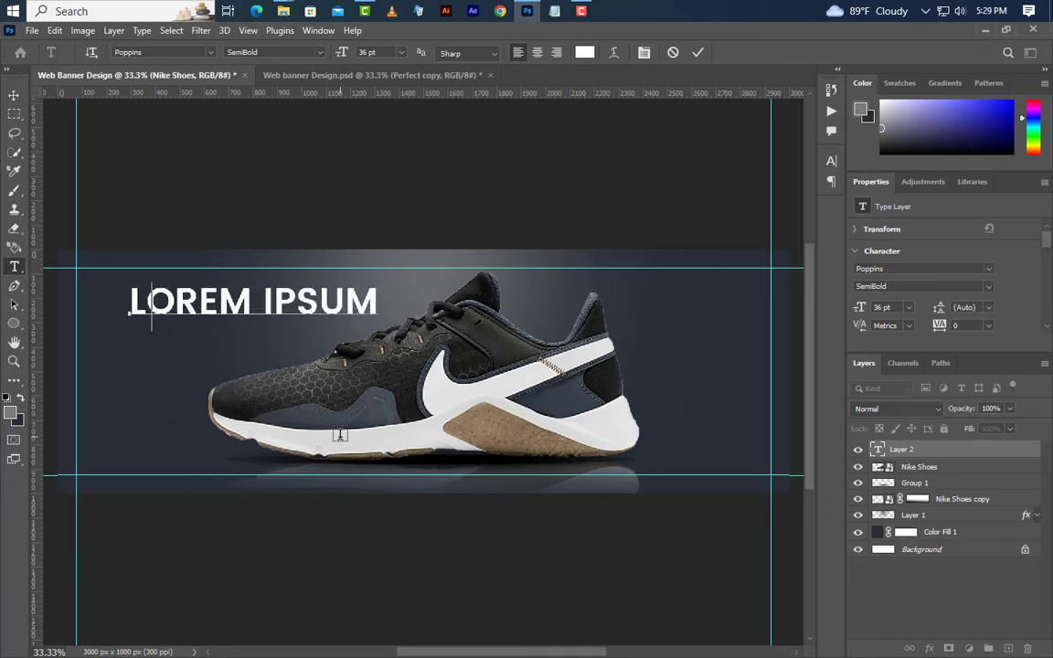
{"action": "type", "text": "PERFEC"}
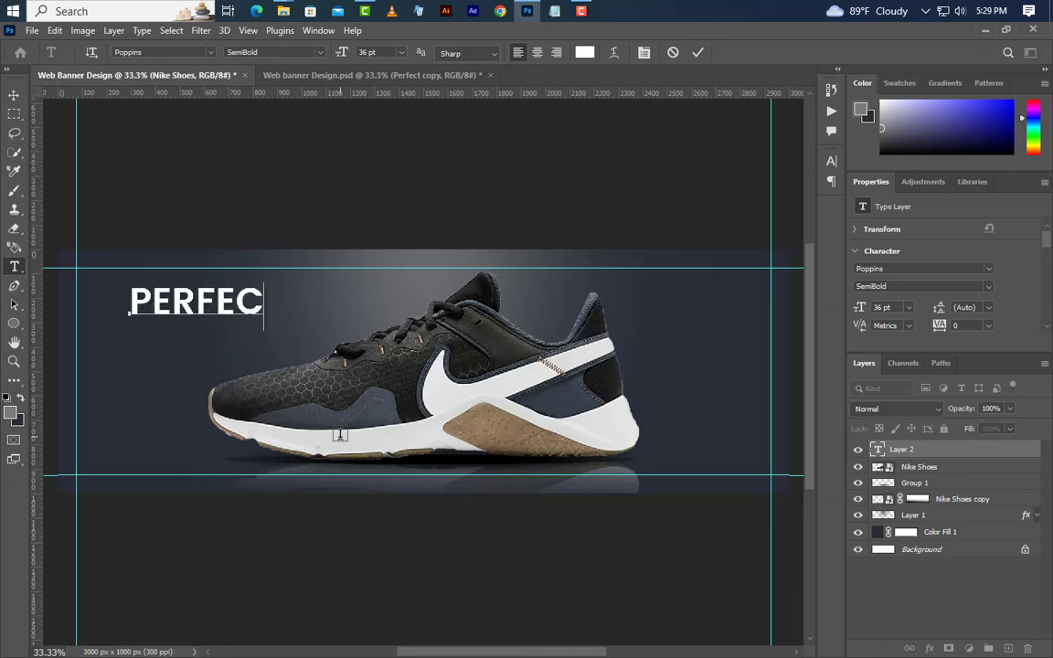
{"action": "type", "text": "T"}
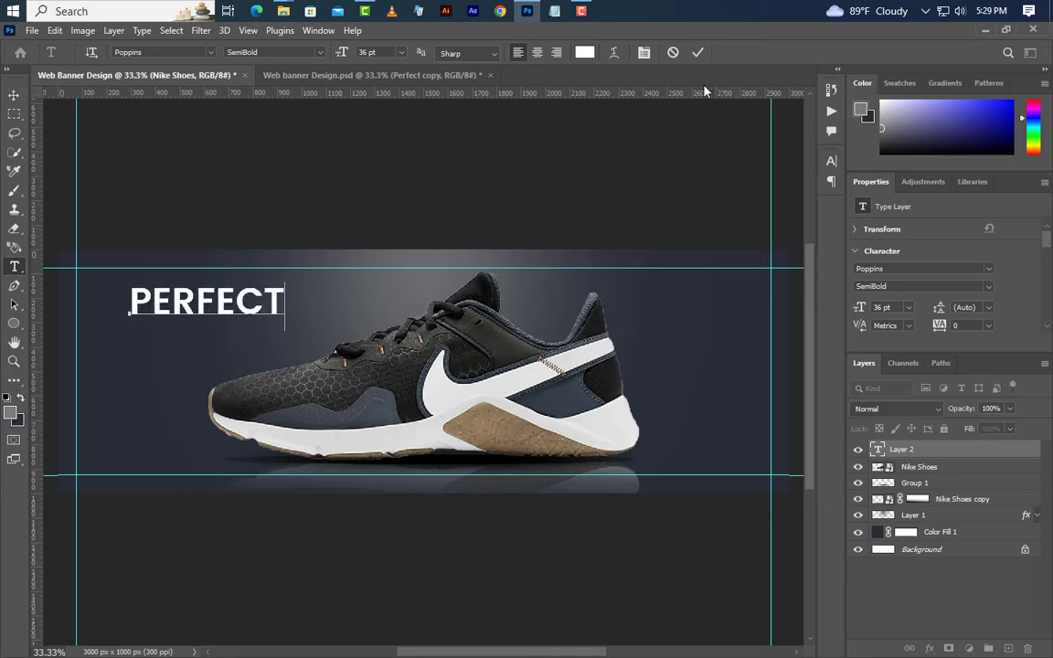
{"action": "left_click", "coordinate": [702, 54]}
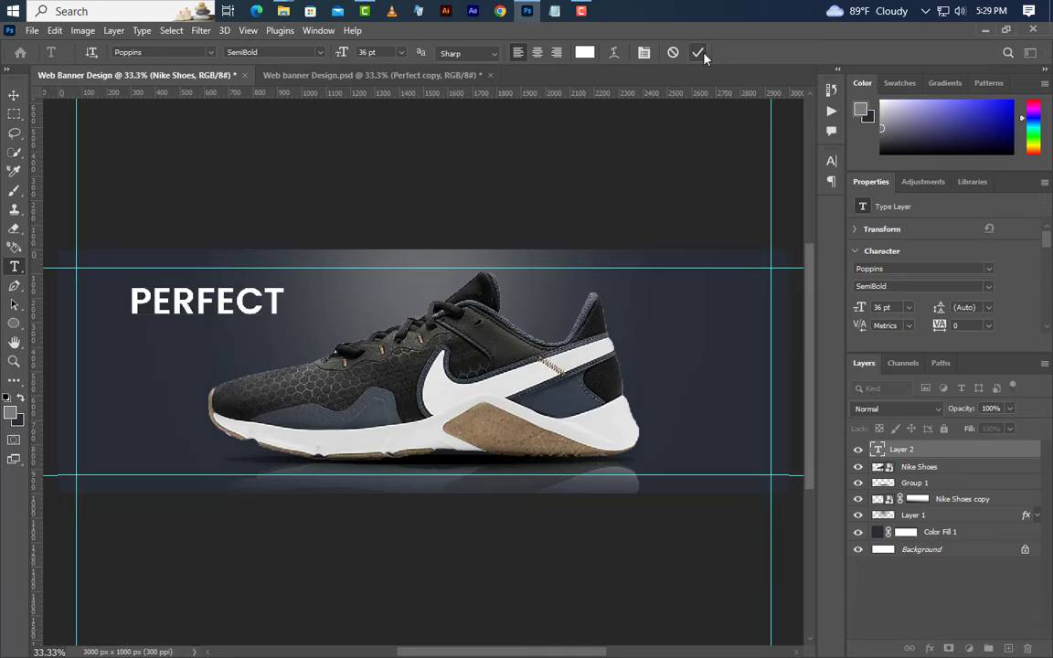
{"action": "left_click", "coordinate": [874, 286]}
{"action": "left_click", "coordinate": [909, 268]}
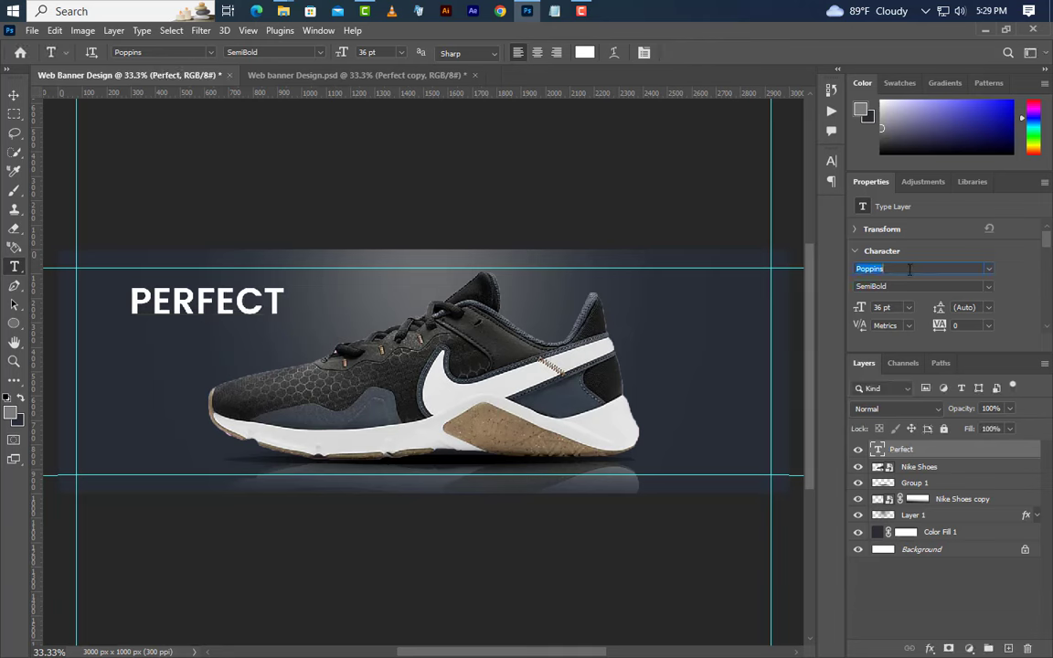
{"action": "left_click", "coordinate": [885, 308]}
{"action": "type", "text": "134.5"}
{"action": "key", "text": "Return"}
Move PERFECT down across the shoe and nudge it left together with both shoe layers
{"action": "left_click", "coordinate": [14, 95]}
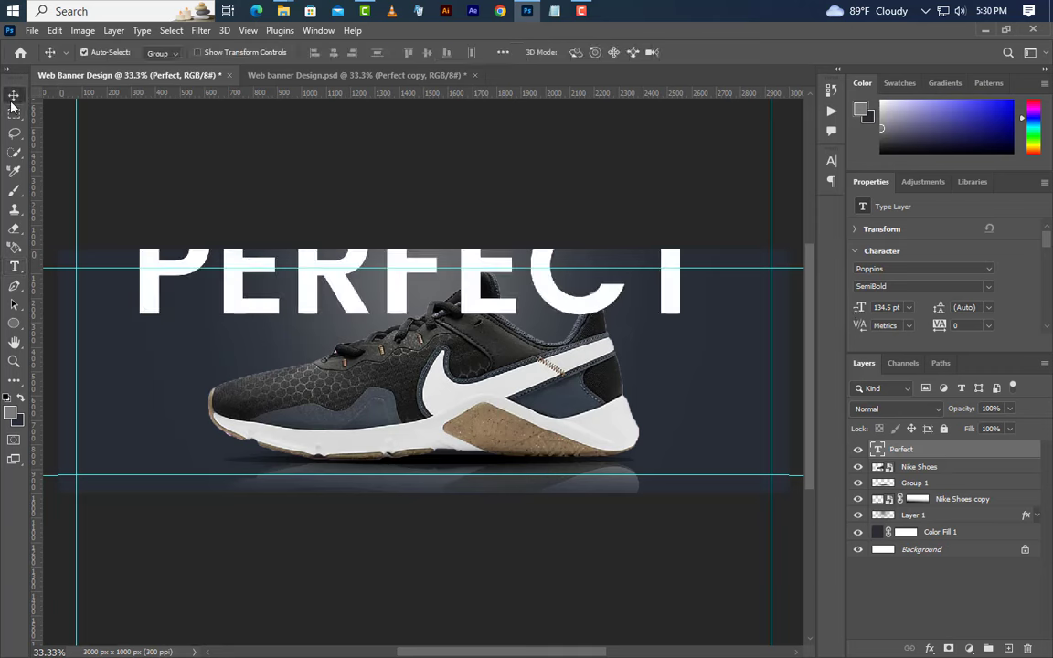
{"action": "left_click_drag", "start_coordinate": [476, 284], "coordinate": [485, 345]}
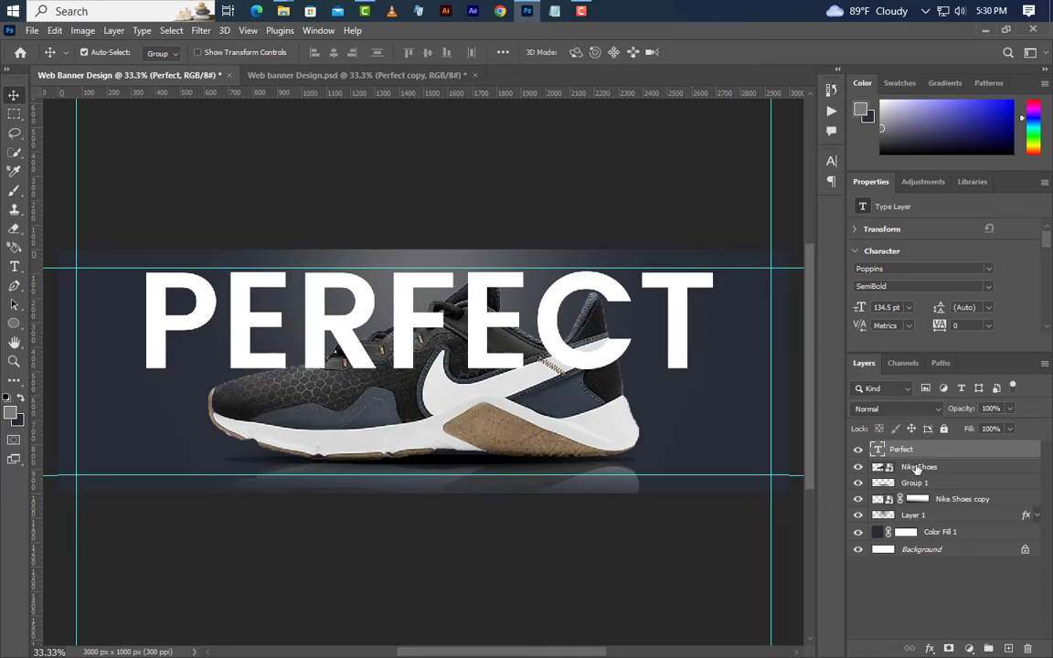
{"action": "left_click", "coordinate": [915, 468], "text": "ctrl"}
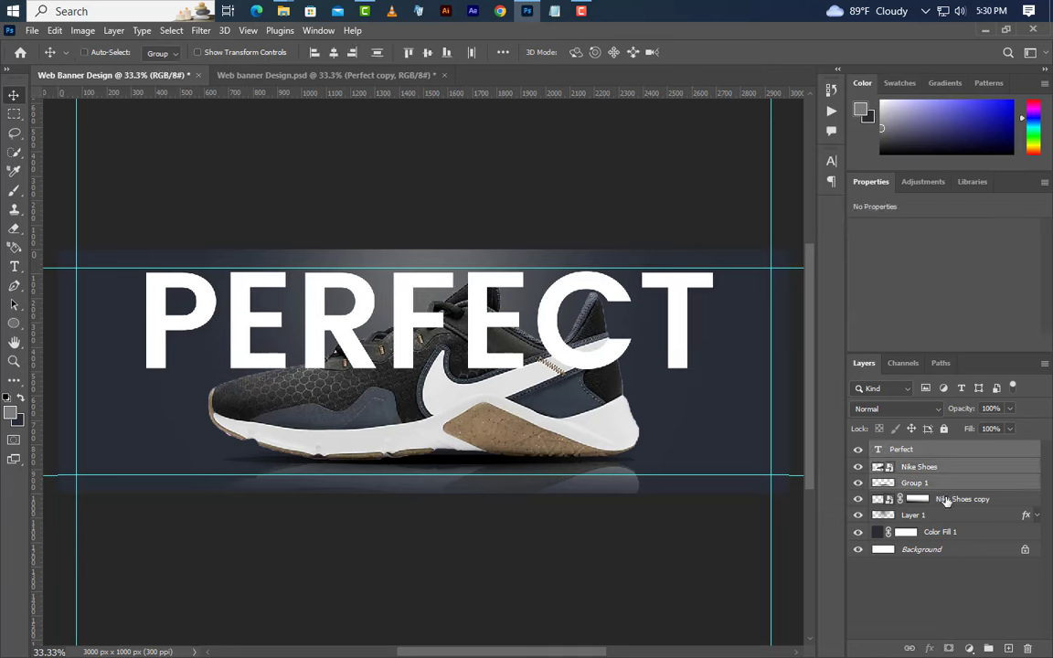
{"action": "left_click", "coordinate": [962, 501], "text": "ctrl"}
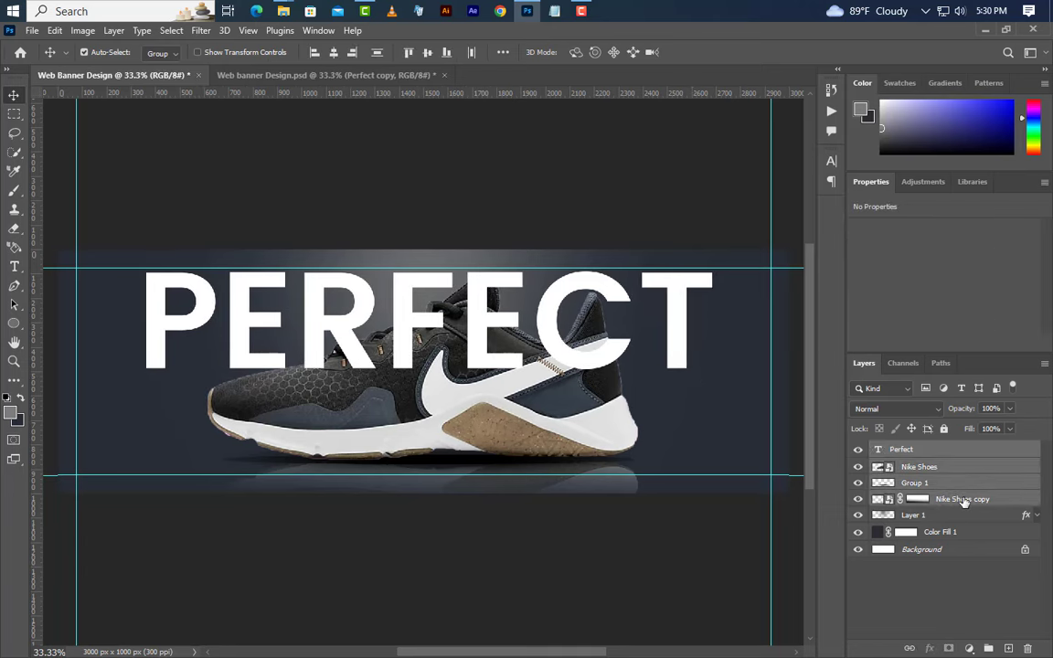
{"action": "key", "text": "shift+Left"}
{"action": "key", "text": "shift+Left"}
{"action": "key", "text": "shift+Left"}
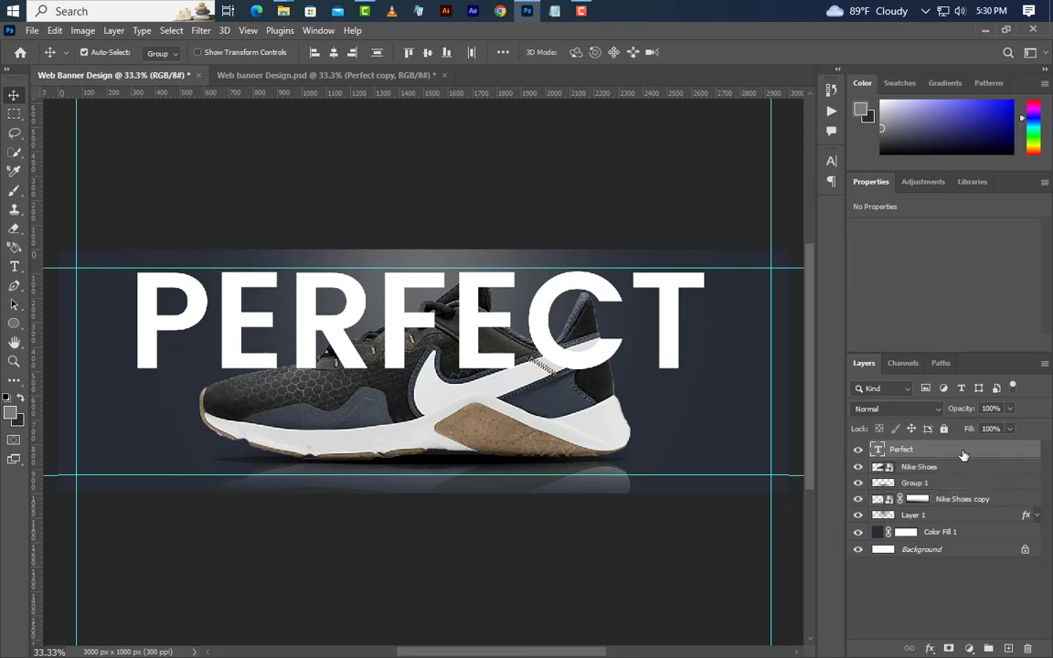
{"action": "right_click", "coordinate": [963, 454]}
Give the PERFECT text a 5 px white stroke positioned inside
{"action": "left_click", "coordinate": [897, 39]}
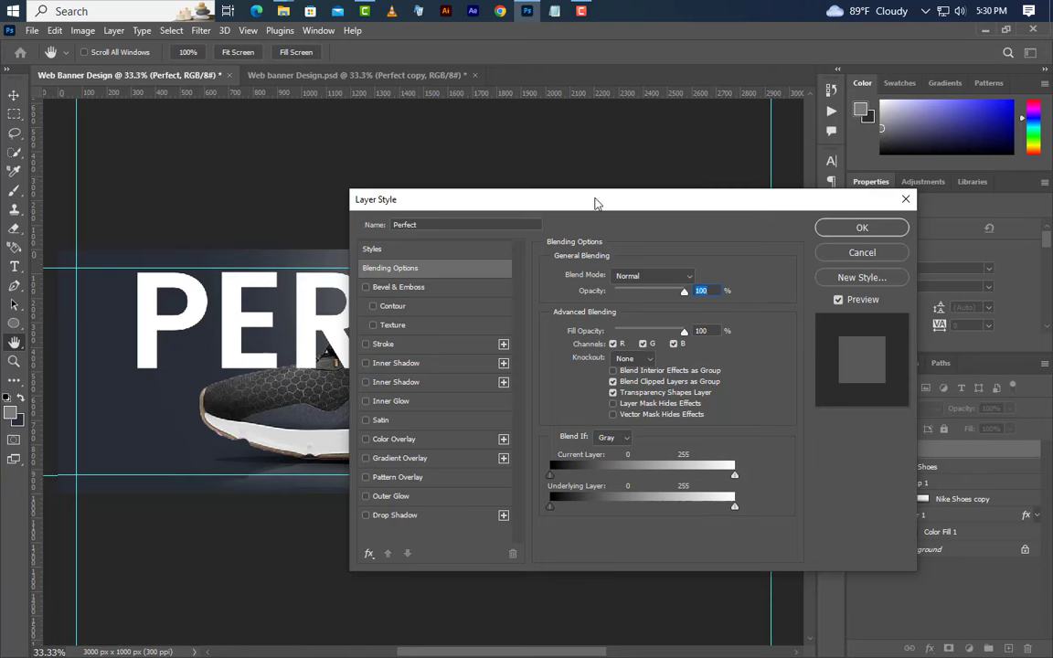
{"action": "left_click_drag", "start_coordinate": [615, 196], "coordinate": [846, 141]}
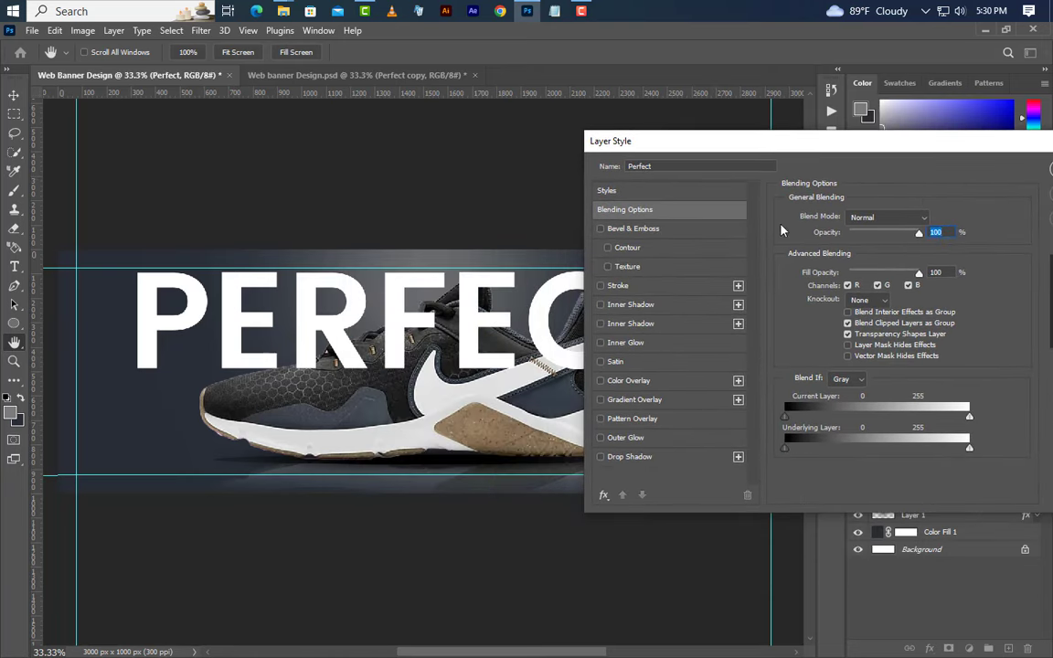
{"action": "left_click", "coordinate": [655, 286]}
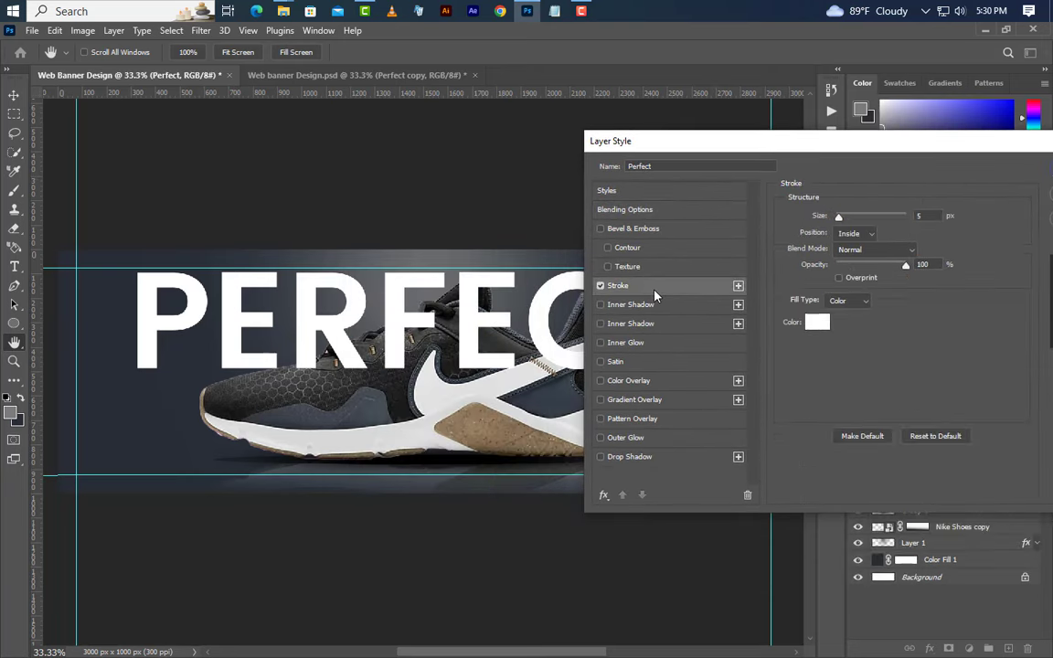
{"action": "left_click", "coordinate": [849, 234]}
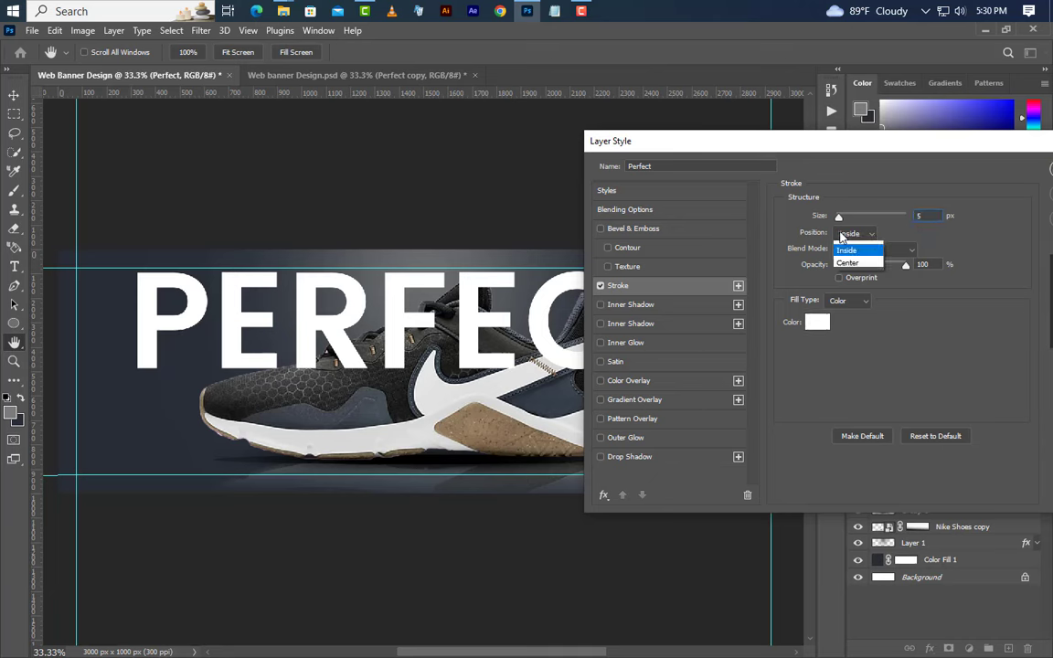
{"action": "left_click", "coordinate": [845, 261]}
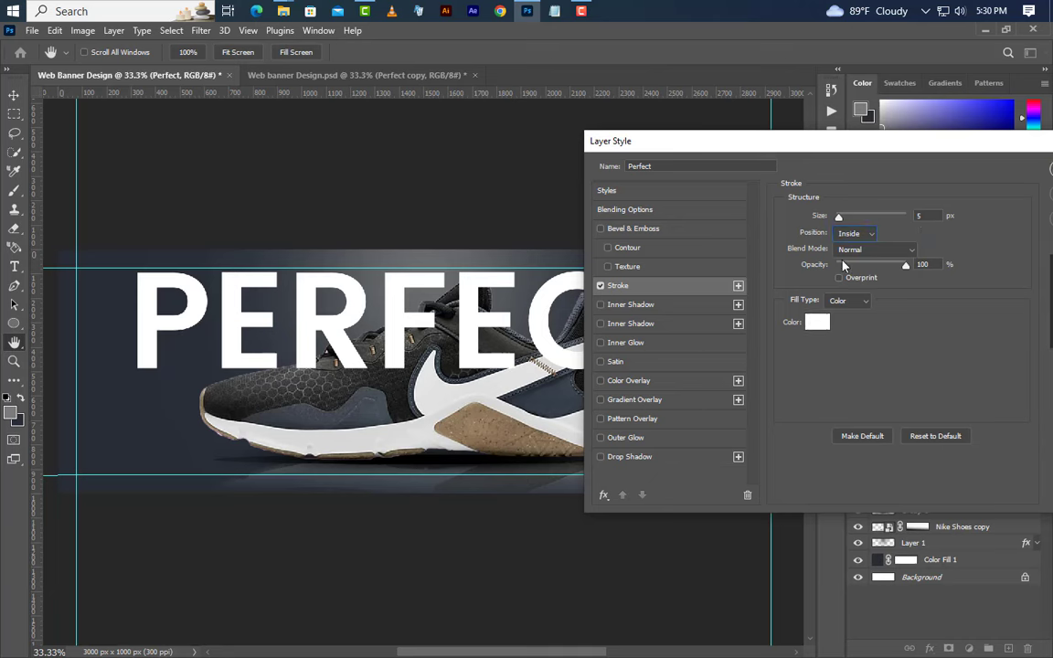
{"action": "left_click", "coordinate": [817, 322]}
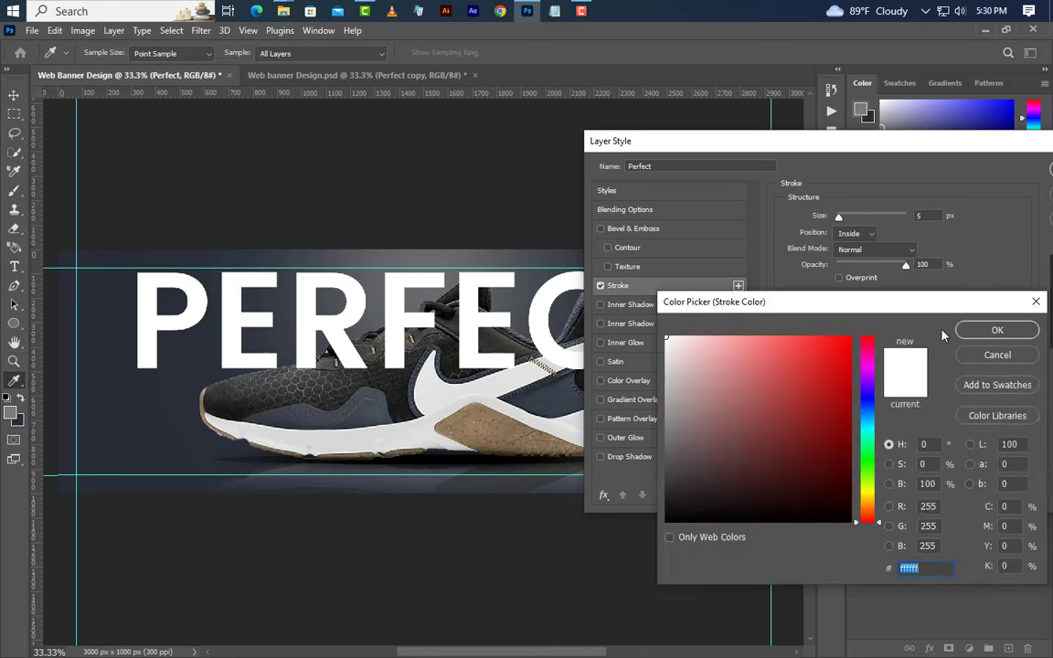
{"action": "left_click", "coordinate": [976, 333]}
Add a black Multiply Inner Shadow at 40% opacity to the text
{"action": "left_click", "coordinate": [690, 309]}
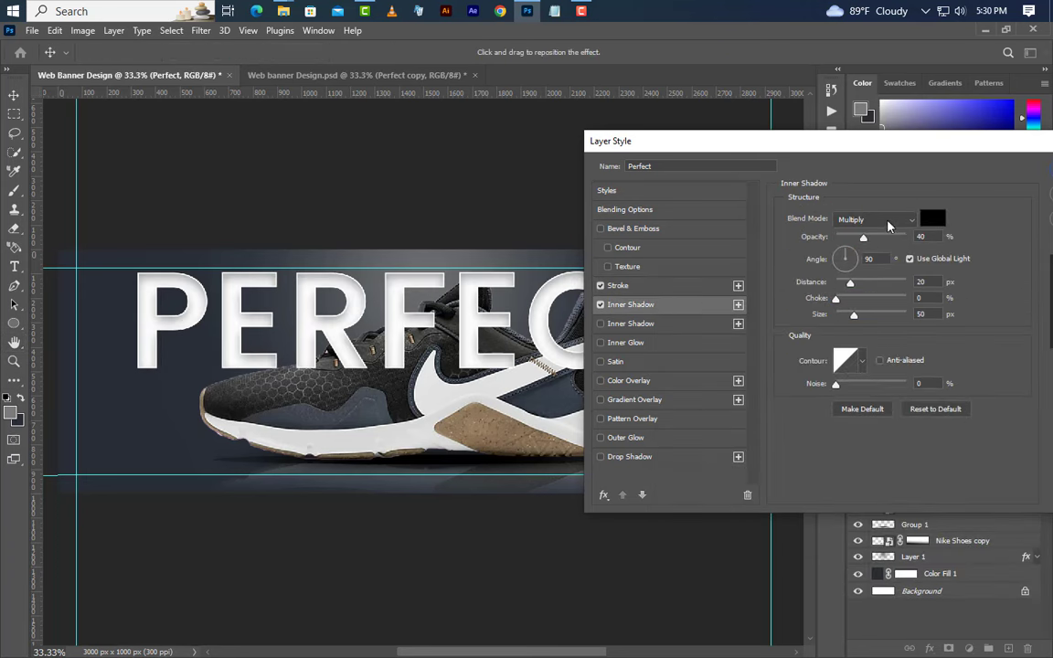
{"action": "left_click", "coordinate": [874, 220]}
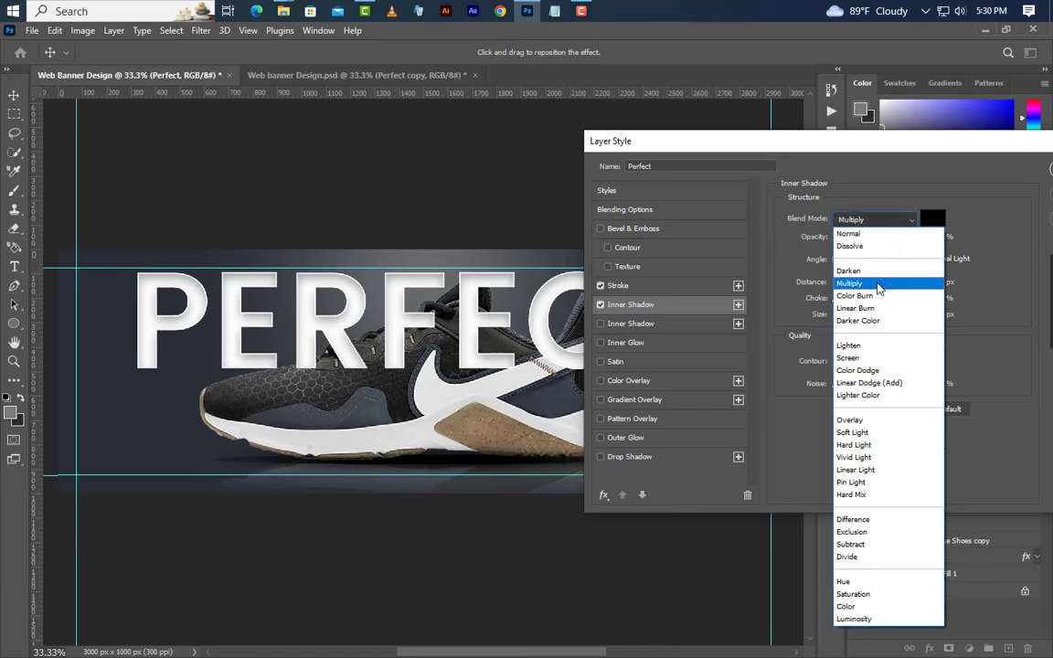
{"action": "left_click", "coordinate": [851, 284]}
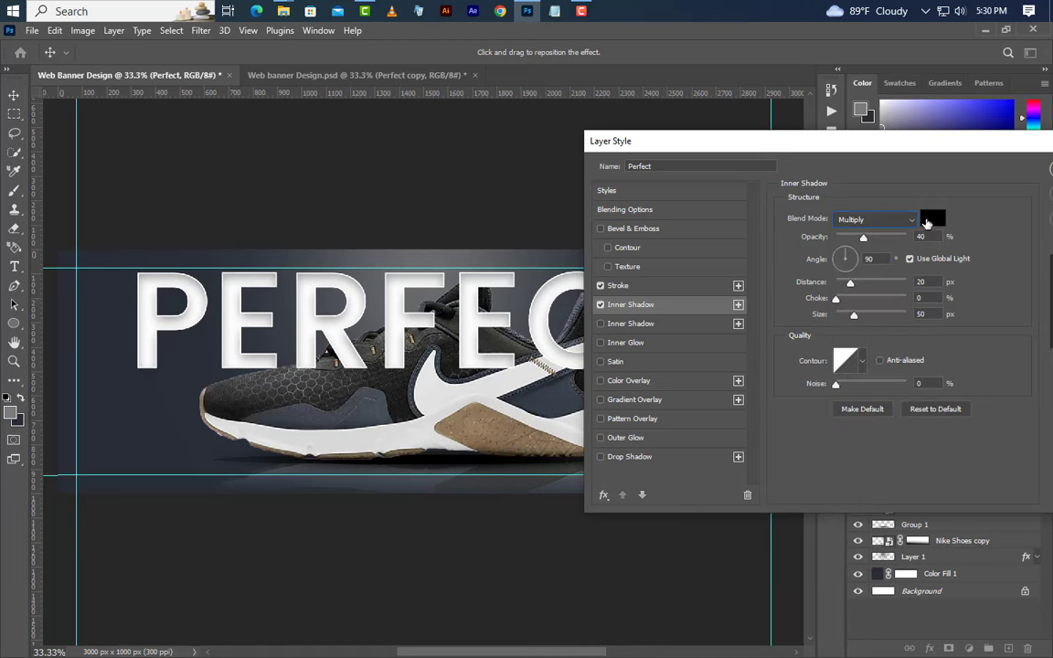
{"action": "left_click", "coordinate": [932, 219]}
{"action": "left_click", "coordinate": [997, 330]}
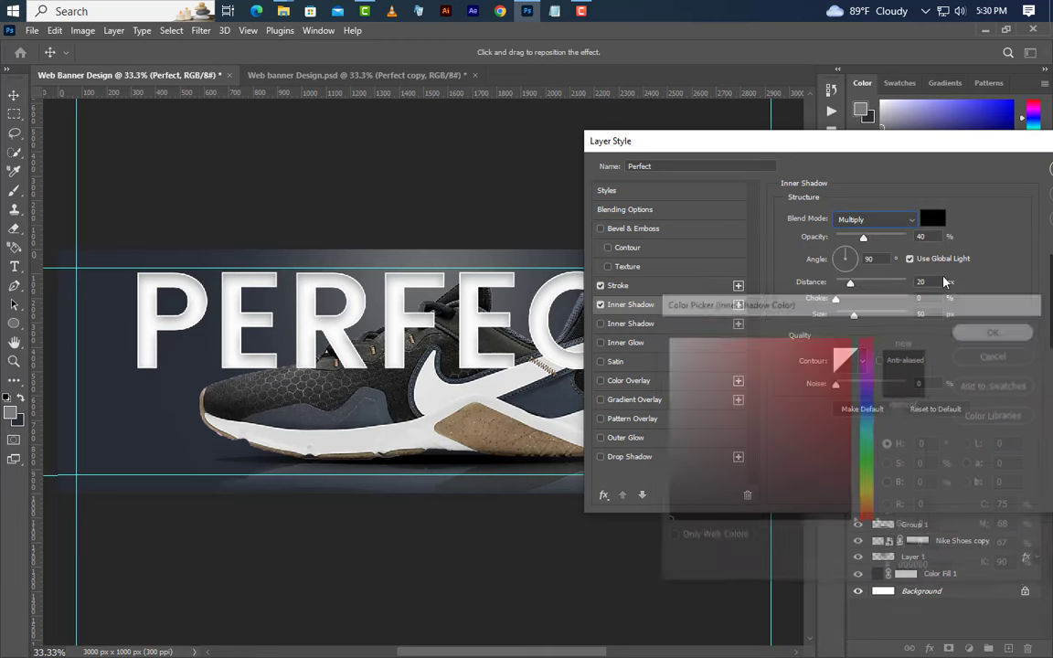
{"action": "left_click_drag", "start_coordinate": [863, 237], "coordinate": [893, 237]}
{"action": "left_click_drag", "start_coordinate": [799, 234], "coordinate": [773, 234]}
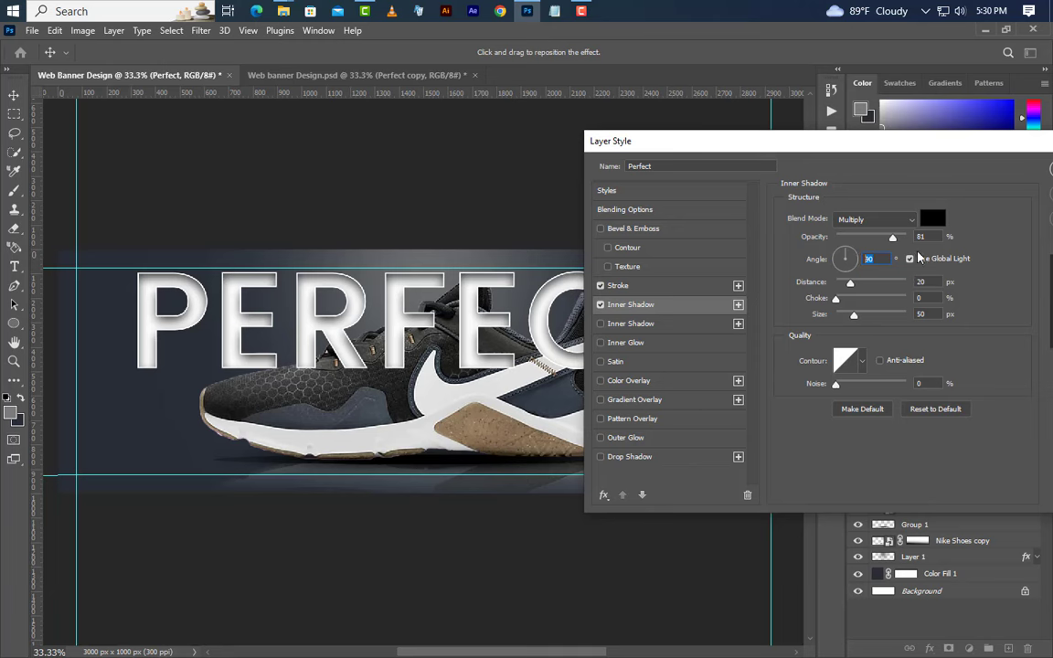
{"action": "key", "text": "Tab"}
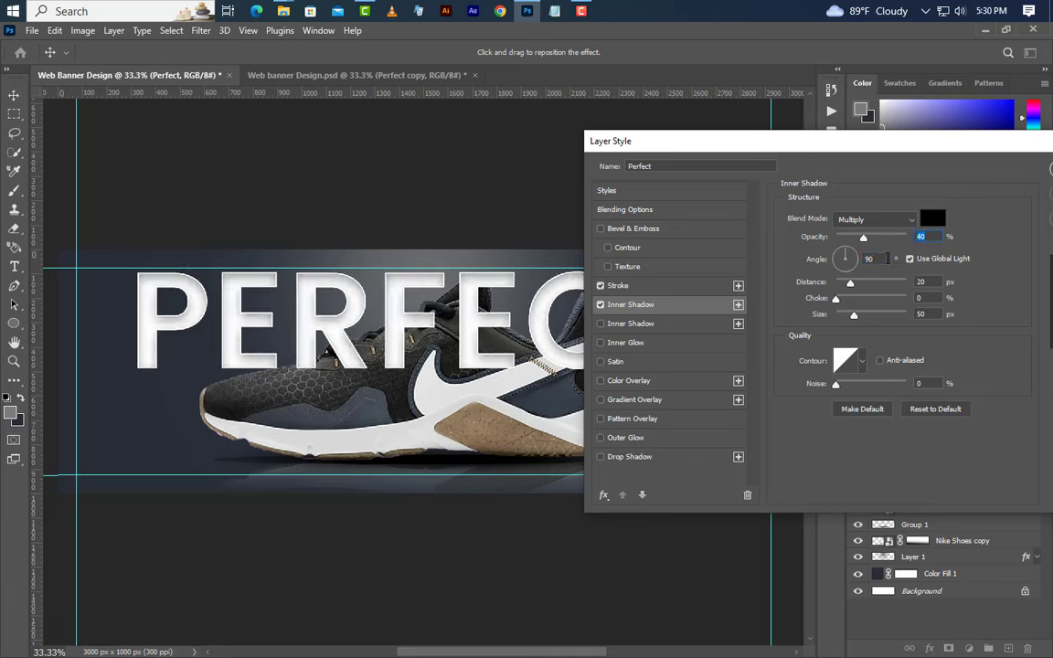
{"action": "key", "text": "Tab"}
{"action": "key", "text": "Tab"}
{"action": "key", "text": "Tab"}
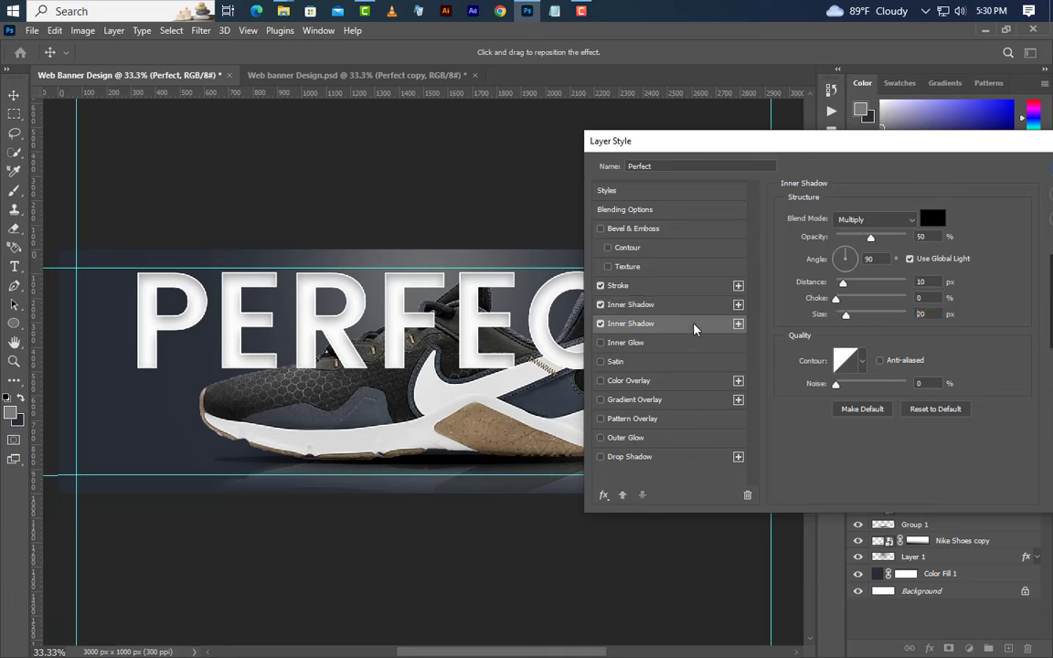
Add a second, smaller inner shadow to PERFECT, adjusting its angle and size
{"action": "left_click", "coordinate": [631, 324]}
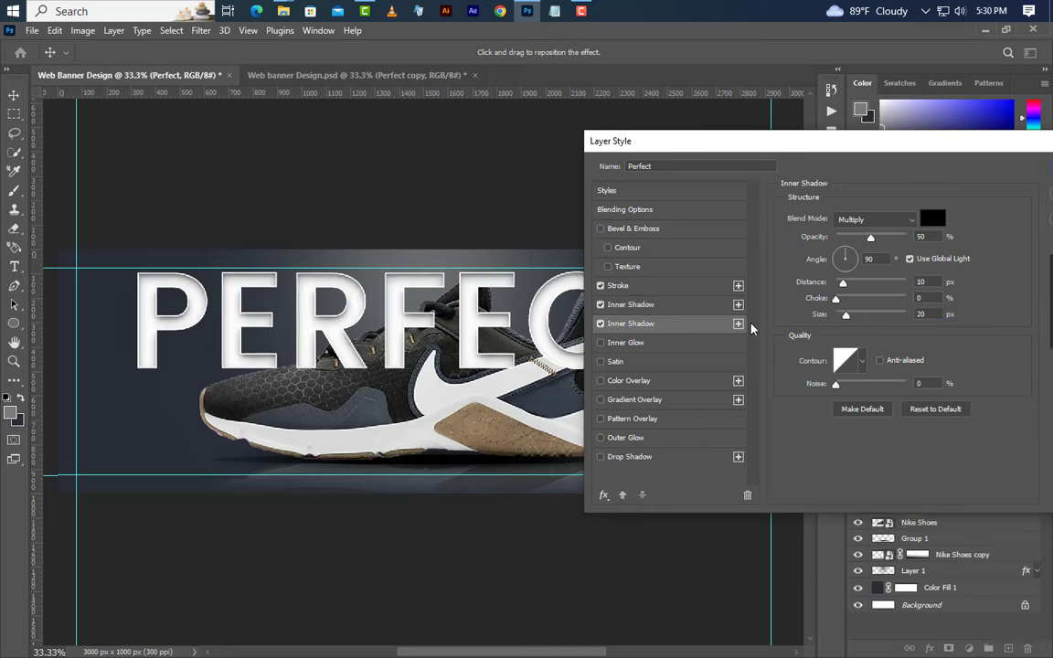
{"action": "left_click", "coordinate": [865, 259]}
{"action": "left_click", "coordinate": [918, 314]}
Add a Screen-mode inner glow at 10% opacity and apply the finished layer style
{"action": "left_click", "coordinate": [664, 344]}
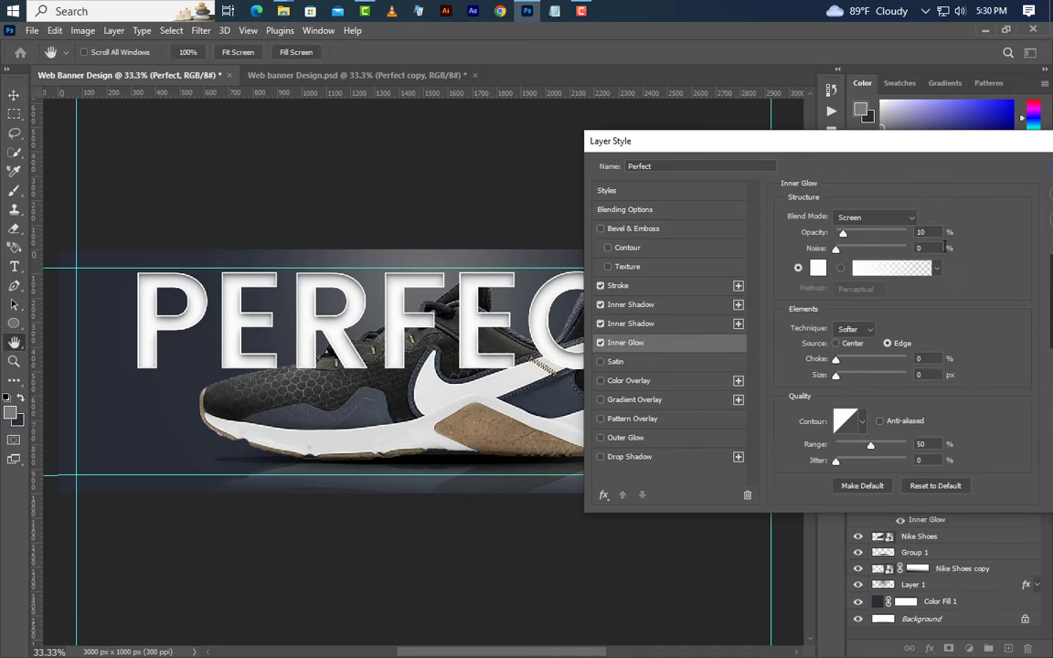
{"action": "left_click", "coordinate": [880, 220]}
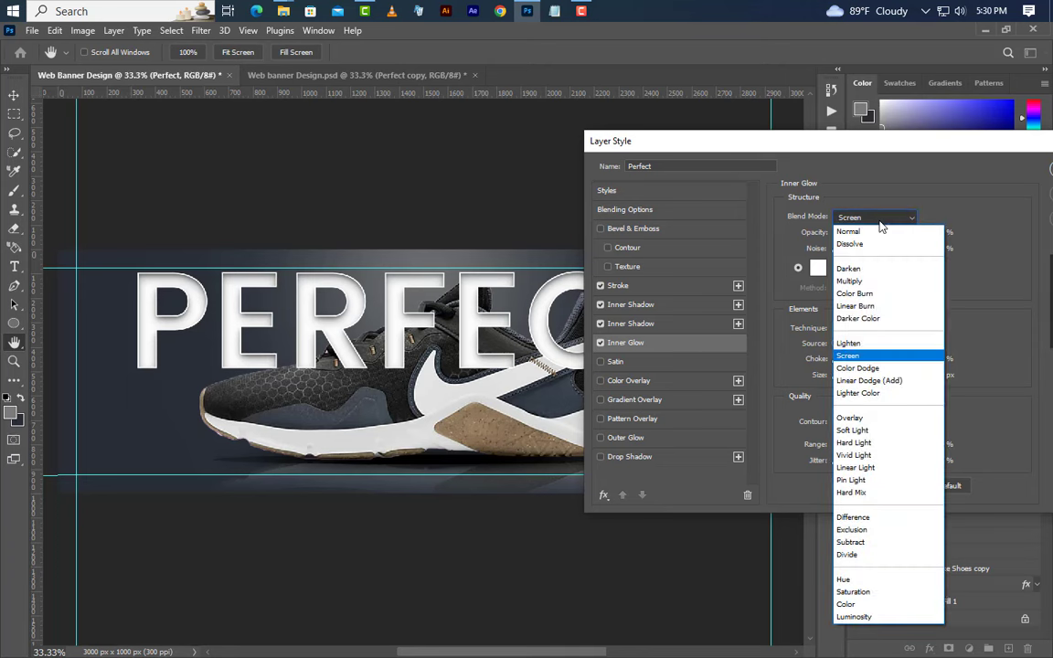
{"action": "left_click", "coordinate": [868, 354]}
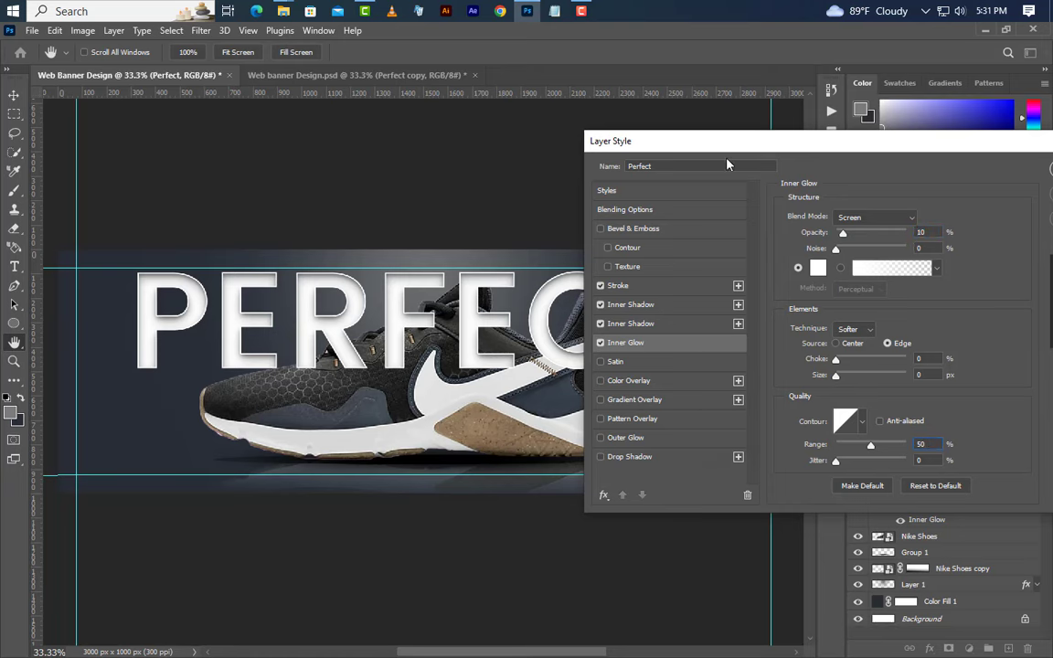
{"action": "left_click_drag", "start_coordinate": [727, 164], "coordinate": [403, 202]}
{"action": "left_click", "coordinate": [753, 209]}
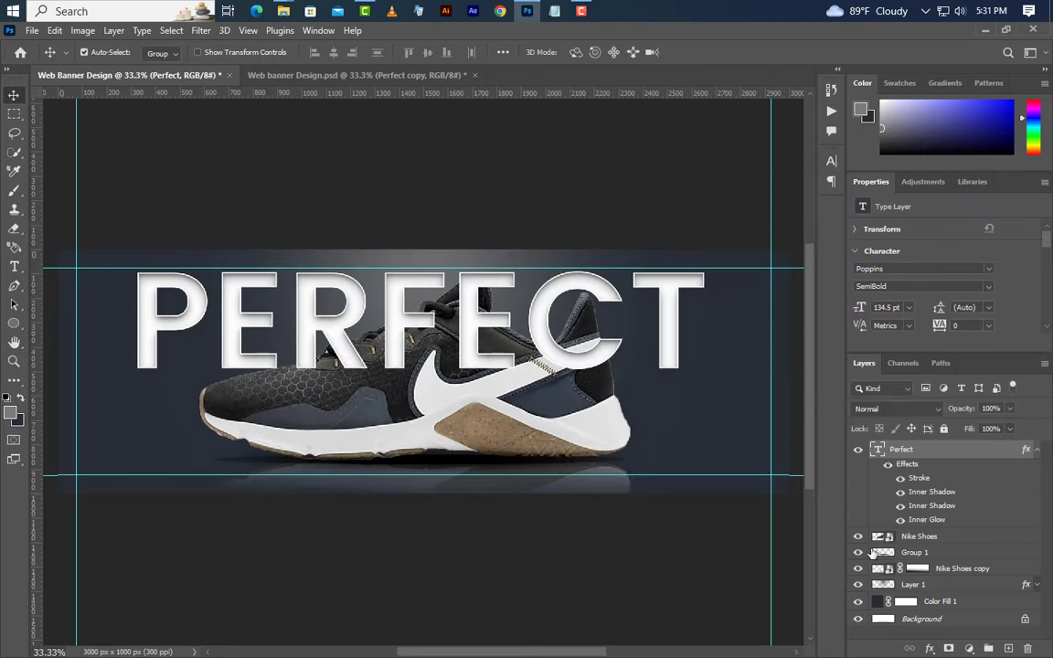
Duplicate the Nike Shoes layer, place the copy above PERFECT and clip it to the lettering
{"action": "left_click", "coordinate": [959, 540]}
{"action": "right_click", "coordinate": [959, 540]}
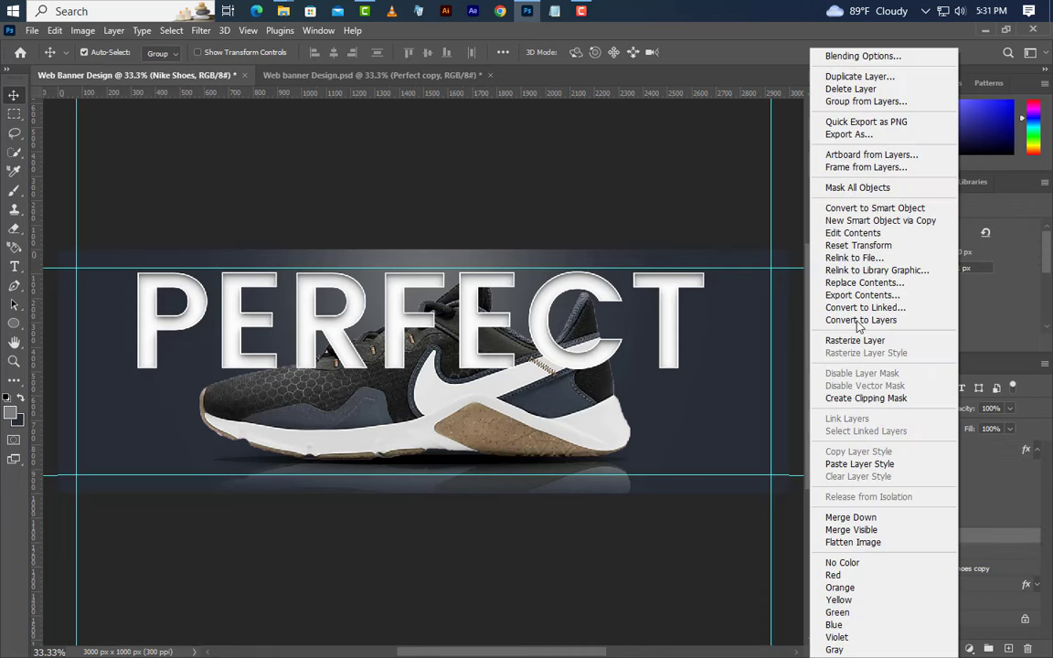
{"action": "left_click", "coordinate": [860, 76]}
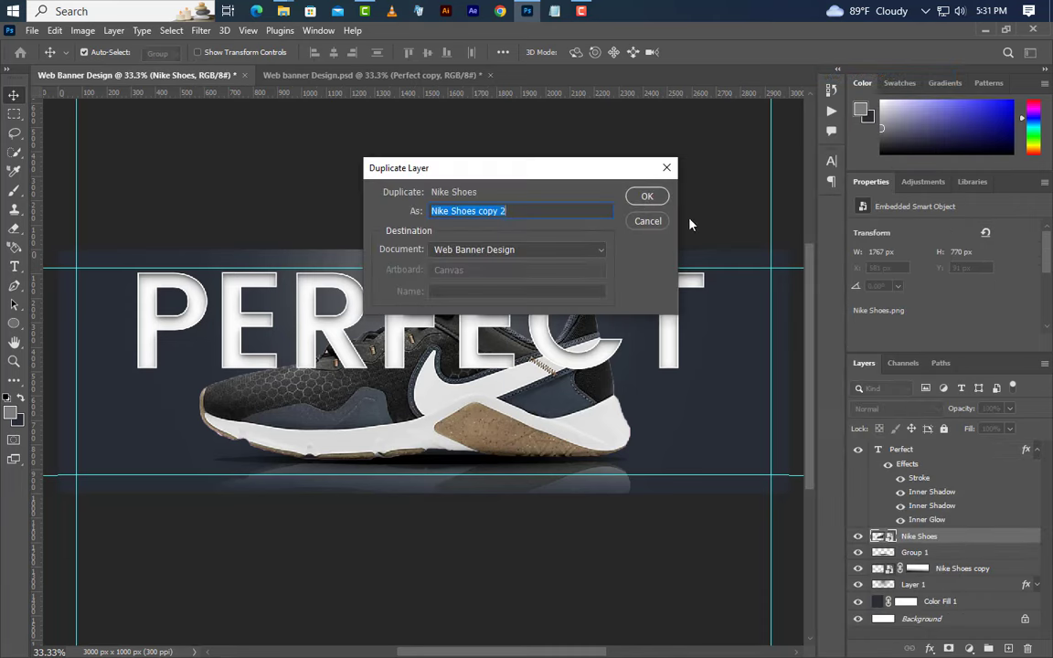
{"action": "left_click", "coordinate": [651, 197]}
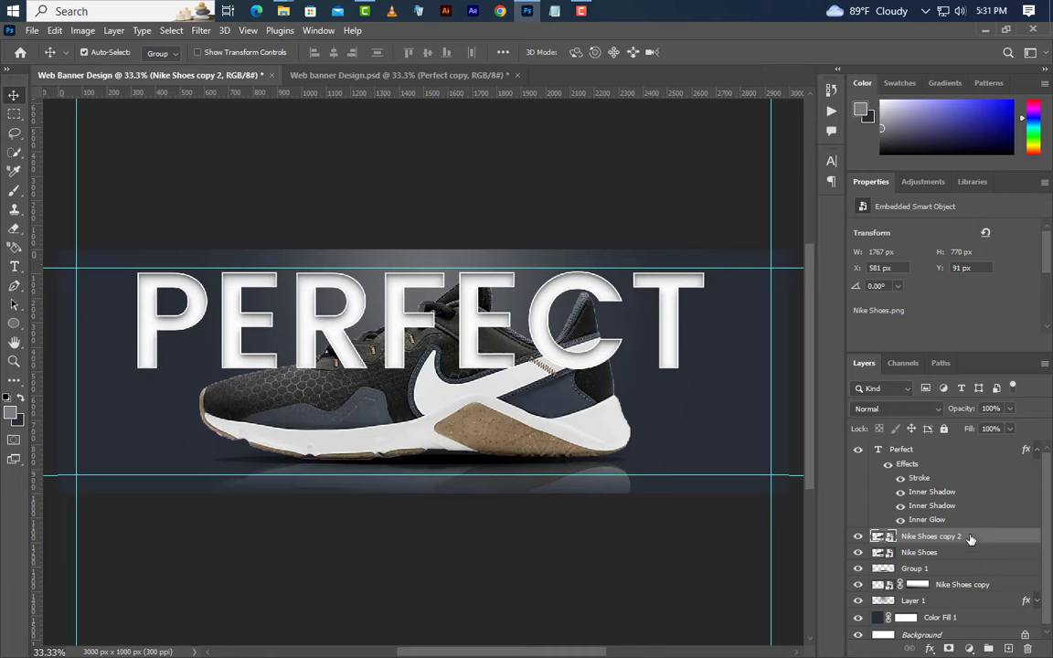
{"action": "left_click_drag", "start_coordinate": [905, 537], "coordinate": [943, 440]}
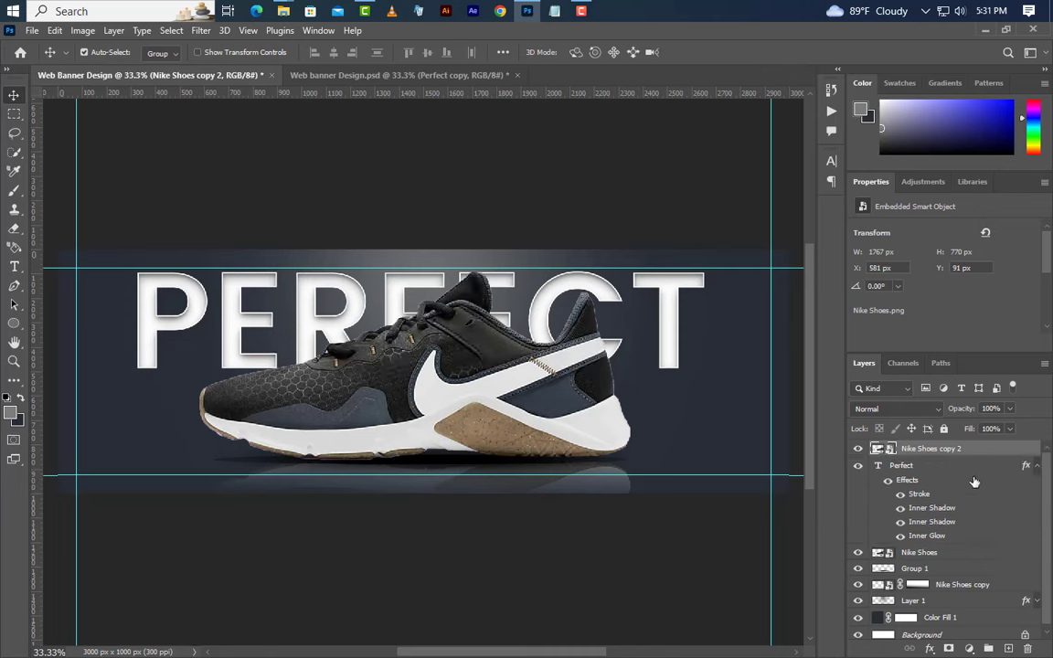
{"action": "left_click", "coordinate": [1037, 465]}
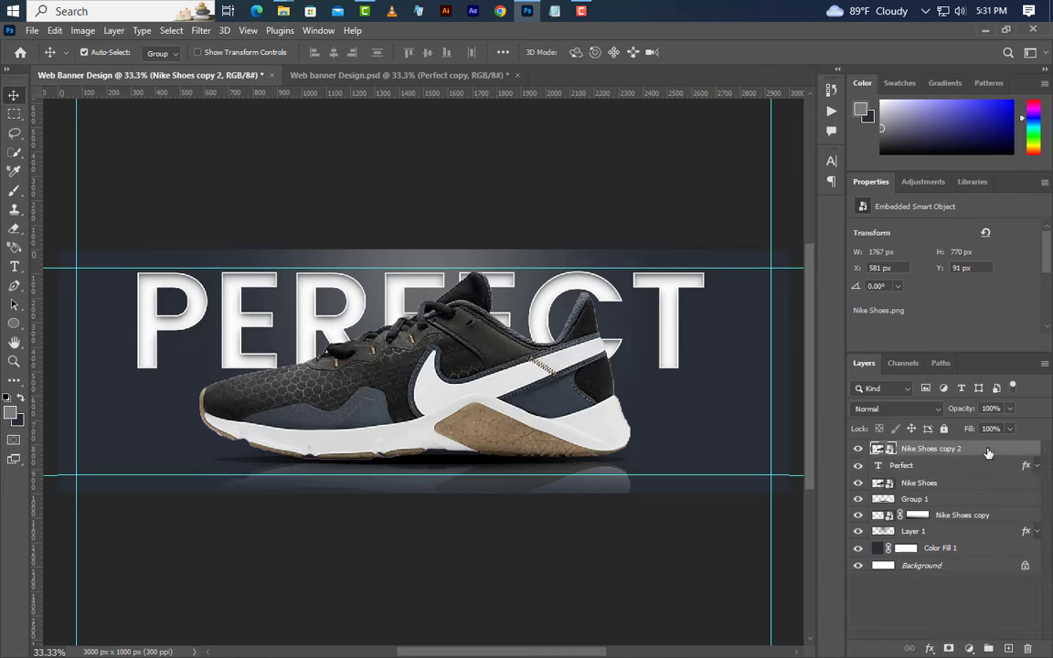
{"action": "right_click", "coordinate": [988, 452]}
{"action": "left_click", "coordinate": [855, 400]}
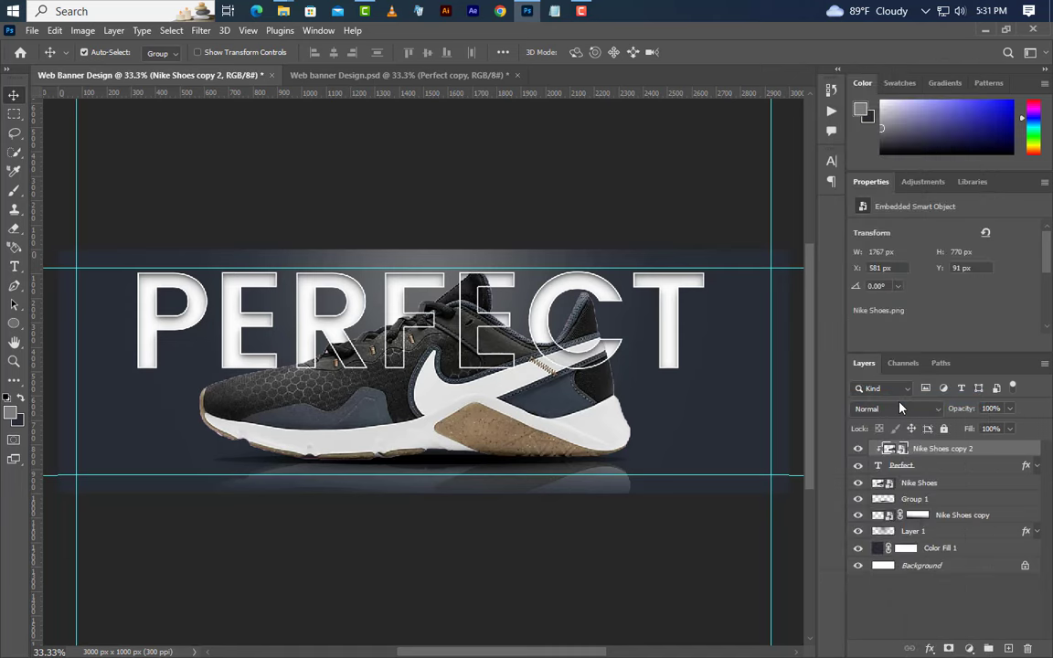
Type 'PICK THE' at the banner's lower left and set it to 21 pt
{"action": "left_click", "coordinate": [14, 266]}
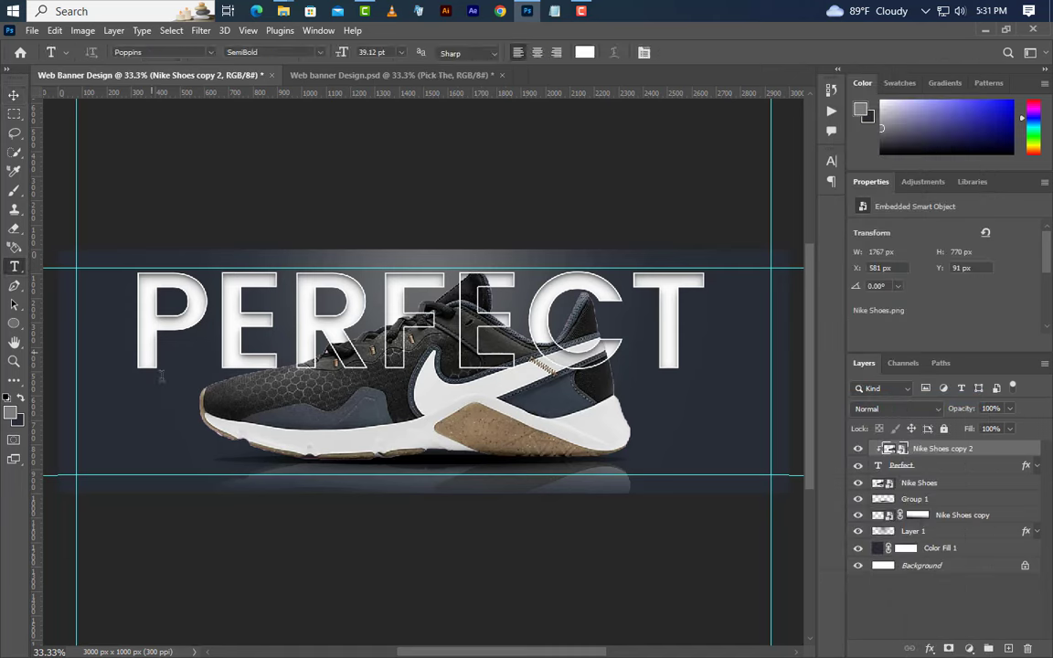
{"action": "left_click", "coordinate": [94, 446]}
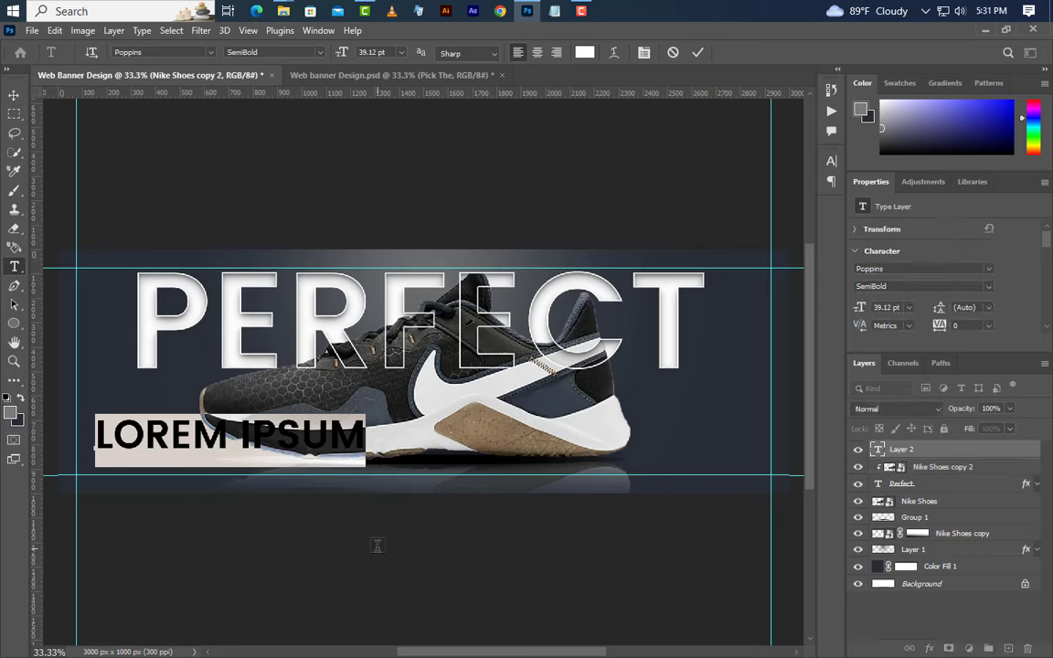
{"action": "type", "text": "PICK T"}
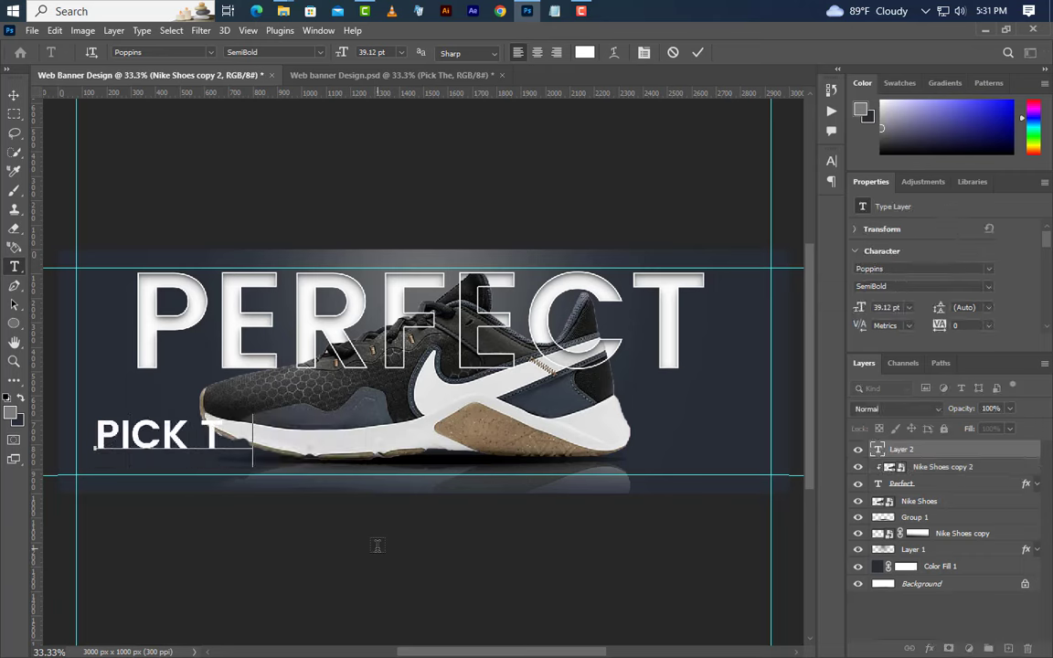
{"action": "type", "text": "HE"}
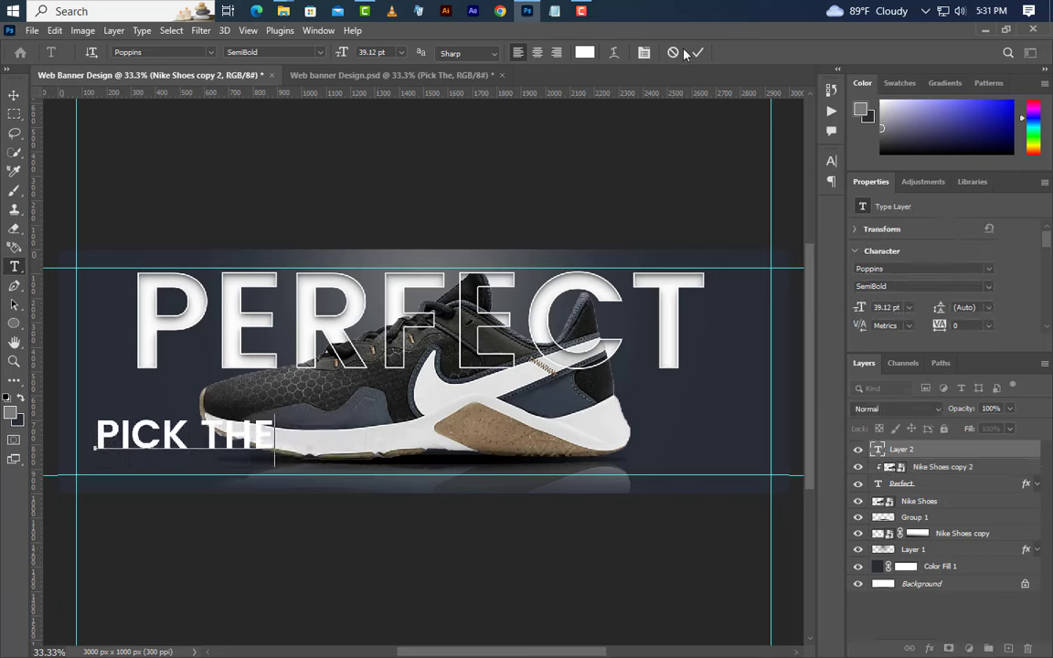
{"action": "left_click", "coordinate": [698, 52]}
{"action": "left_click", "coordinate": [887, 307]}
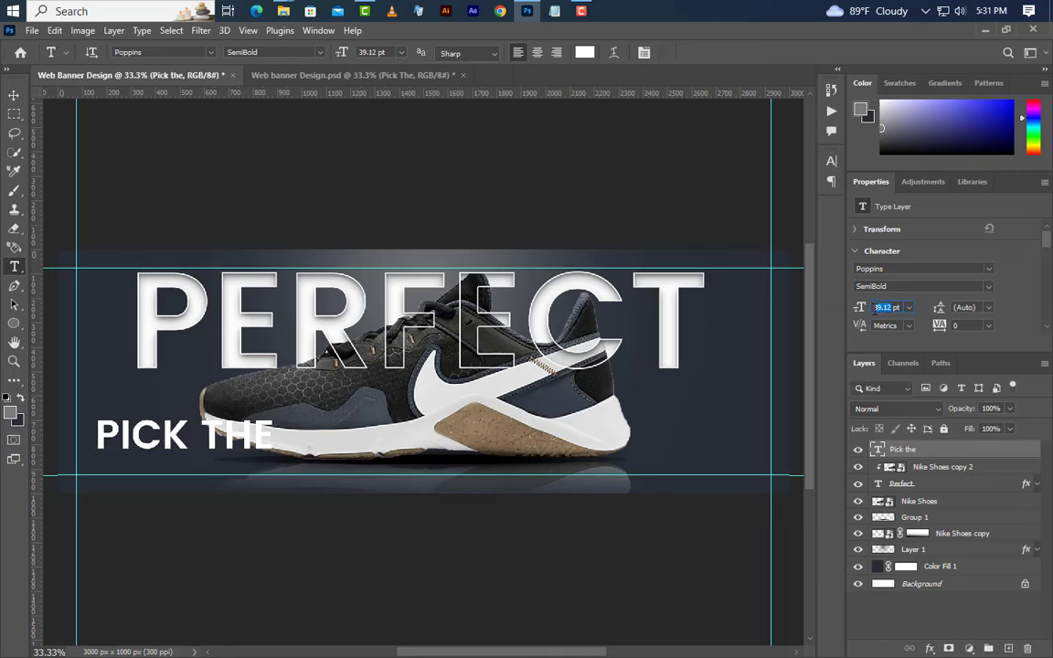
{"action": "type", "text": "21."}
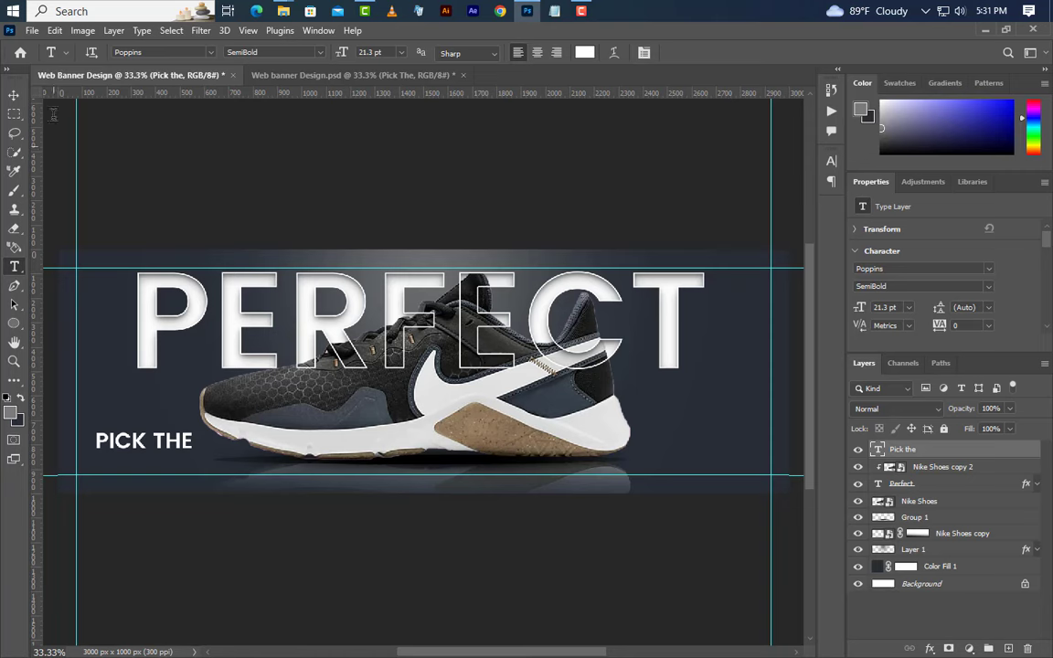
Rotate PICK THE 90° counter-clockwise and place it beside PERFECT's P
{"action": "left_click", "coordinate": [55, 30]}
{"action": "left_click", "coordinate": [110, 358]}
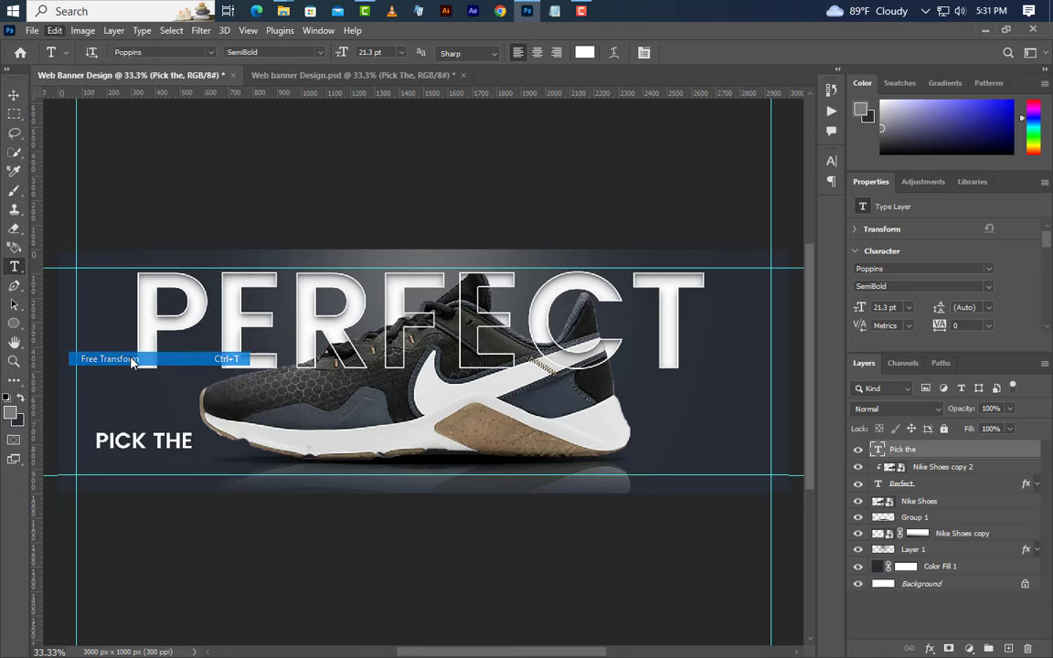
{"action": "right_click", "coordinate": [140, 440]}
{"action": "left_click", "coordinate": [187, 401]}
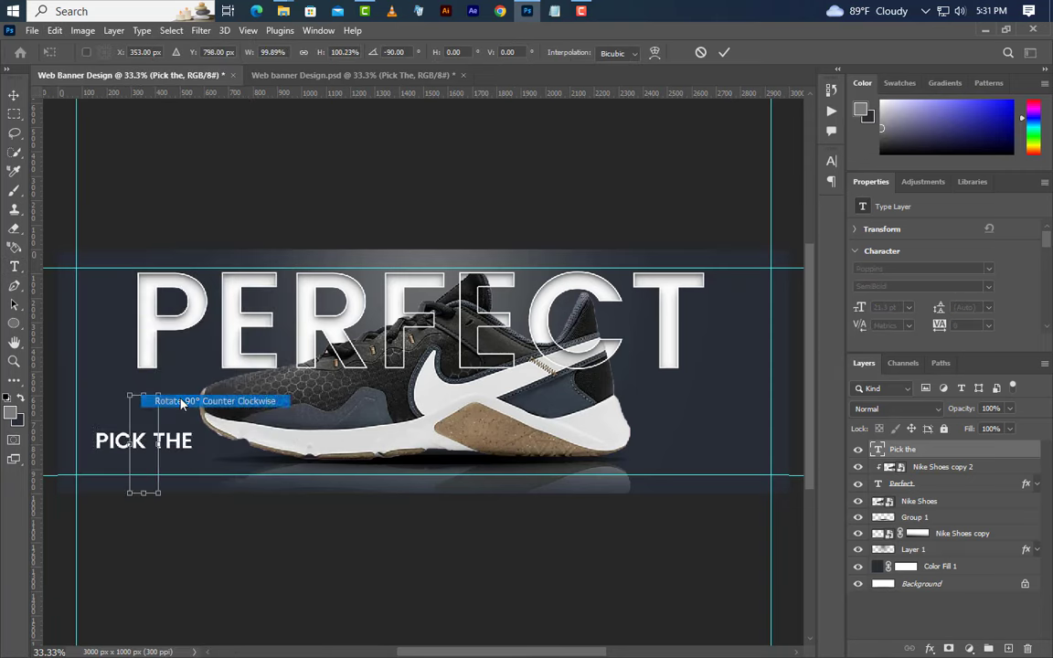
{"action": "mouse_move", "coordinate": [119, 402]}
{"action": "left_mouse_down"}
{"action": "mouse_move", "coordinate": [126, 359]}
{"action": "mouse_move", "coordinate": [107, 290]}
{"action": "mouse_move", "coordinate": [134, 294]}
{"action": "left_mouse_up"}
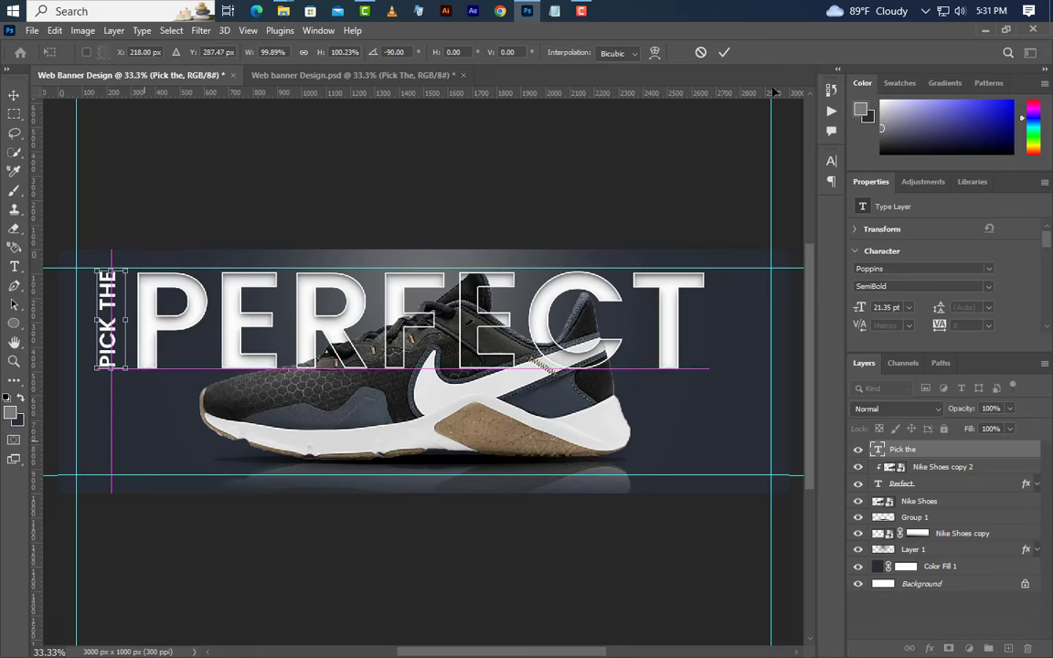
{"action": "left_click", "coordinate": [724, 53]}
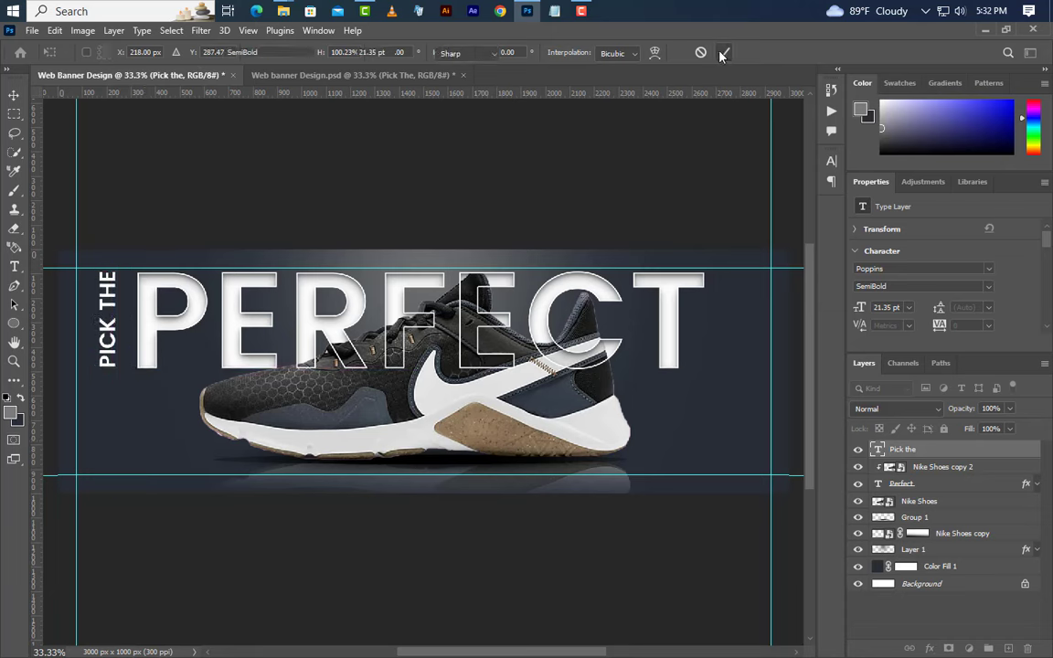
Select the shoe copies and PERFECT text layers and shift them slightly left
{"action": "left_click", "coordinate": [15, 96]}
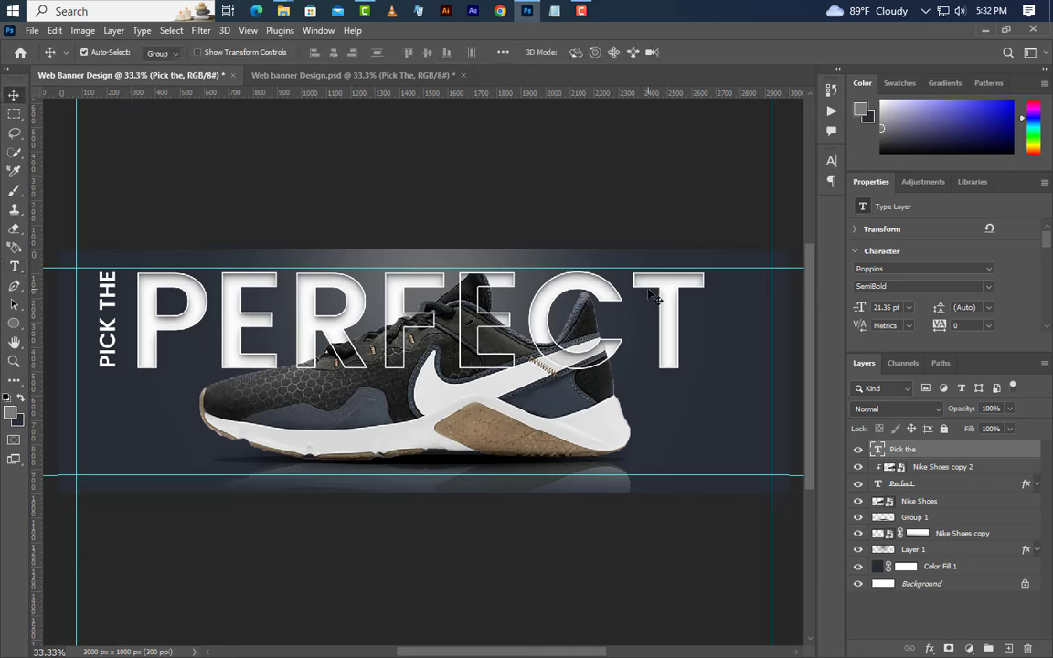
{"action": "left_click", "coordinate": [957, 484], "text": "ctrl"}
{"action": "left_click", "coordinate": [955, 501], "text": "ctrl"}
{"action": "left_click", "coordinate": [954, 517], "text": "ctrl"}
{"action": "left_click", "coordinate": [951, 534], "text": "ctrl"}
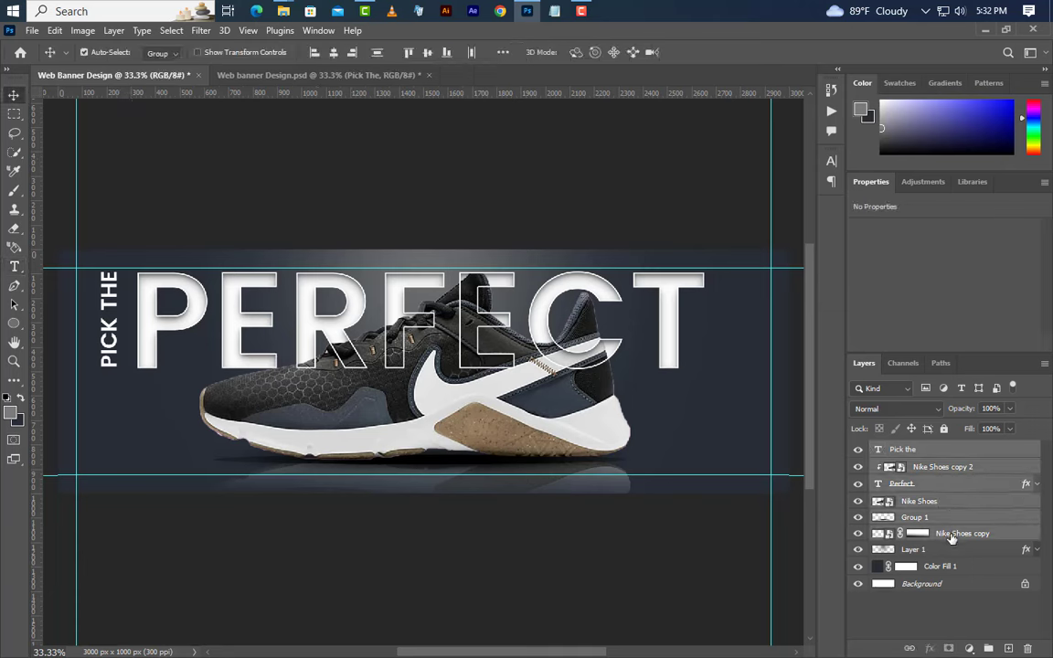
{"action": "left_click_drag", "start_coordinate": [722, 434], "coordinate": [771, 475]}
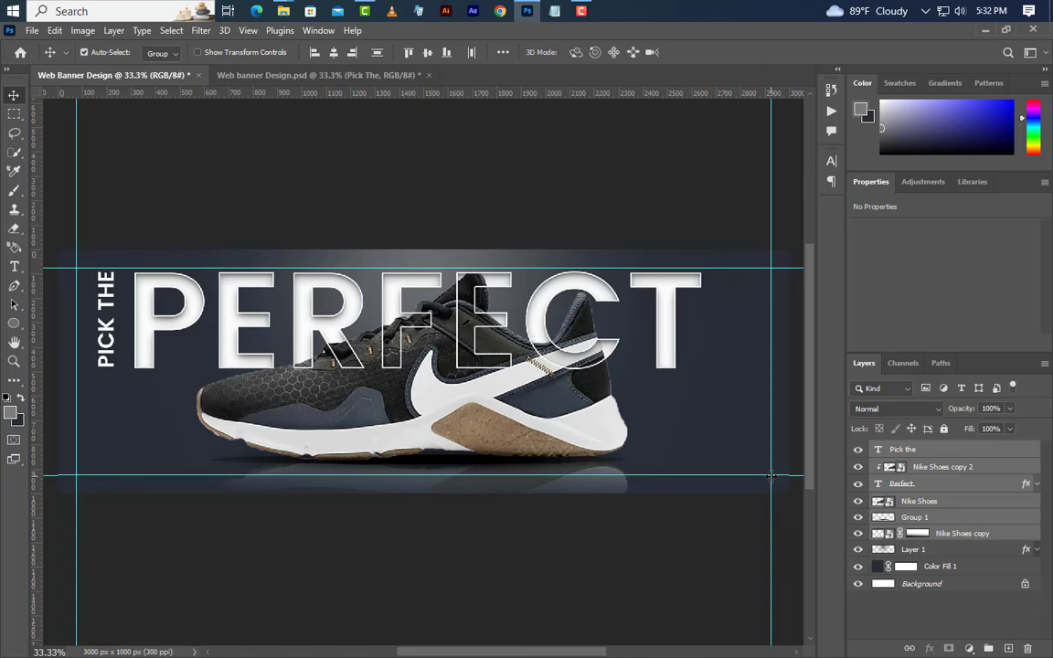
{"action": "left_click", "coordinate": [14, 266]}
{"action": "left_click", "coordinate": [914, 484]}
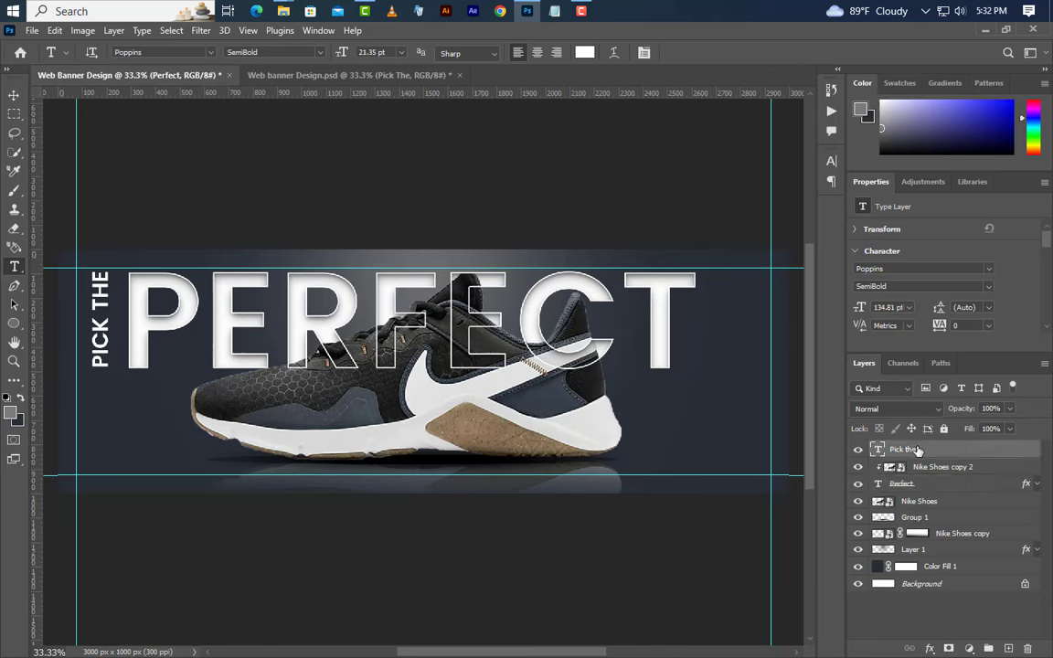
Add 'PAIR' text at 45.5 pt and move it up beside PERFECT's final T
{"action": "left_click", "coordinate": [914, 449]}
{"action": "left_click", "coordinate": [1010, 649]}
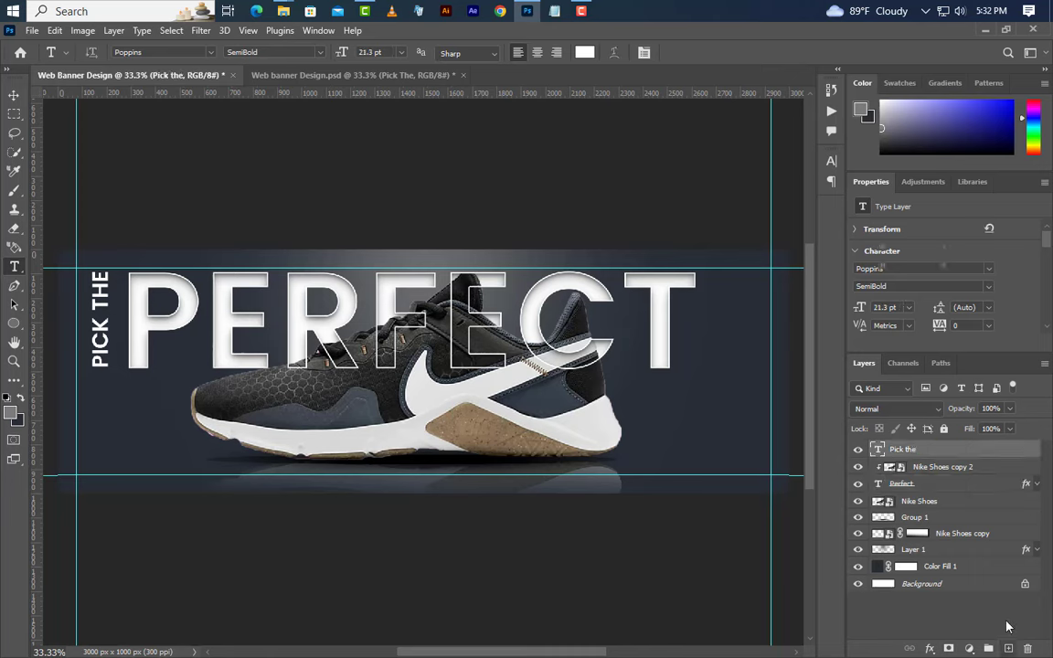
{"action": "left_click", "coordinate": [664, 433]}
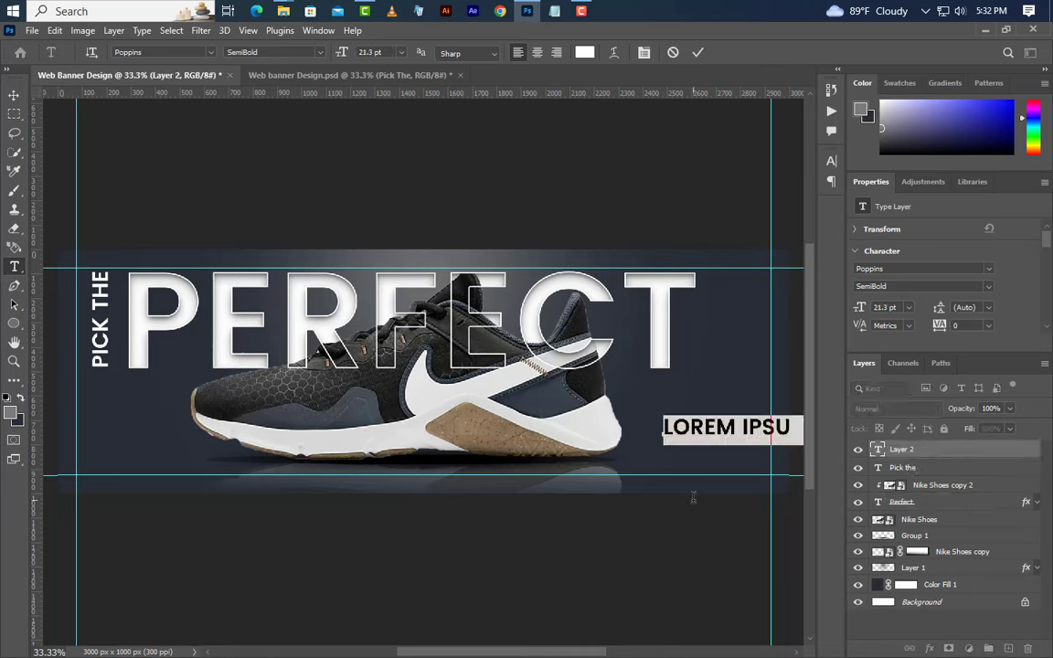
{"action": "type", "text": "PA"}
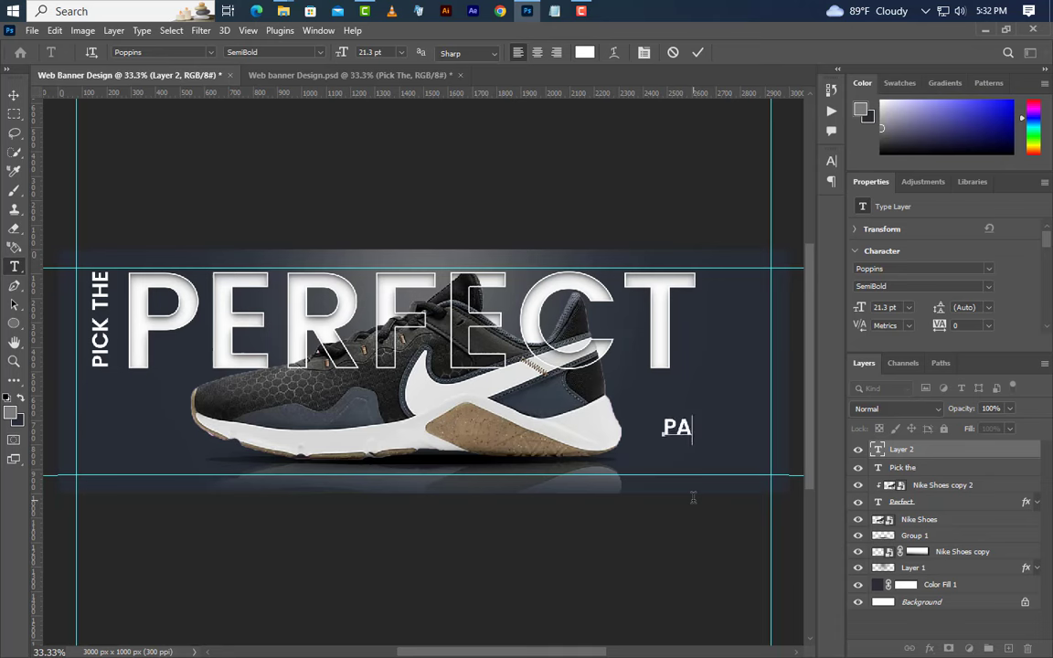
{"action": "type", "text": "IR"}
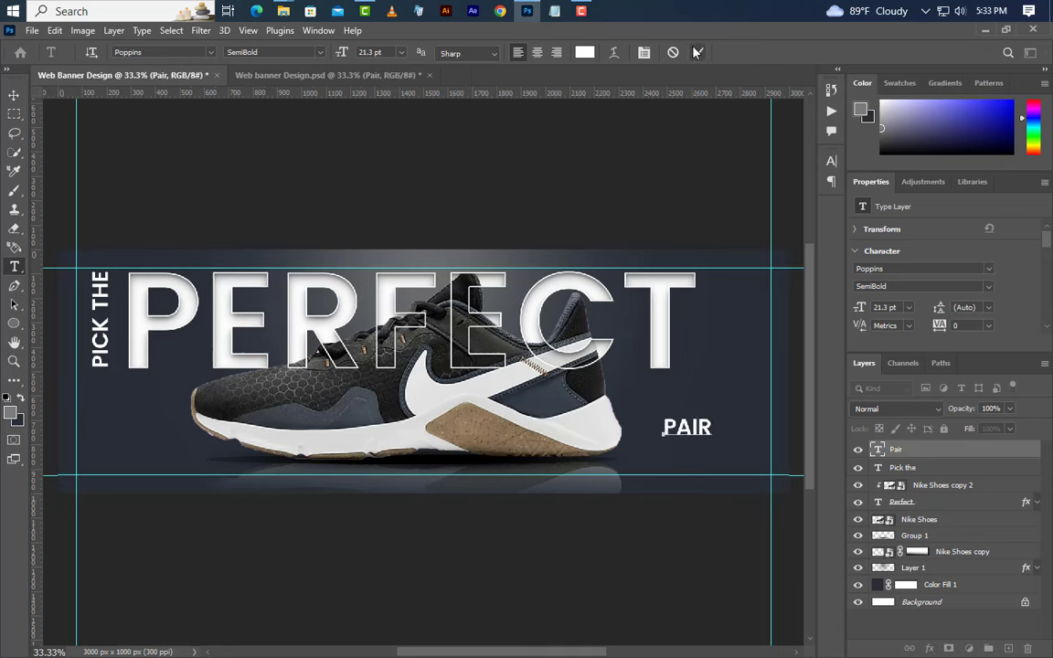
{"action": "left_click", "coordinate": [698, 52]}
{"action": "left_click", "coordinate": [890, 307]}
{"action": "type", "text": "4"}
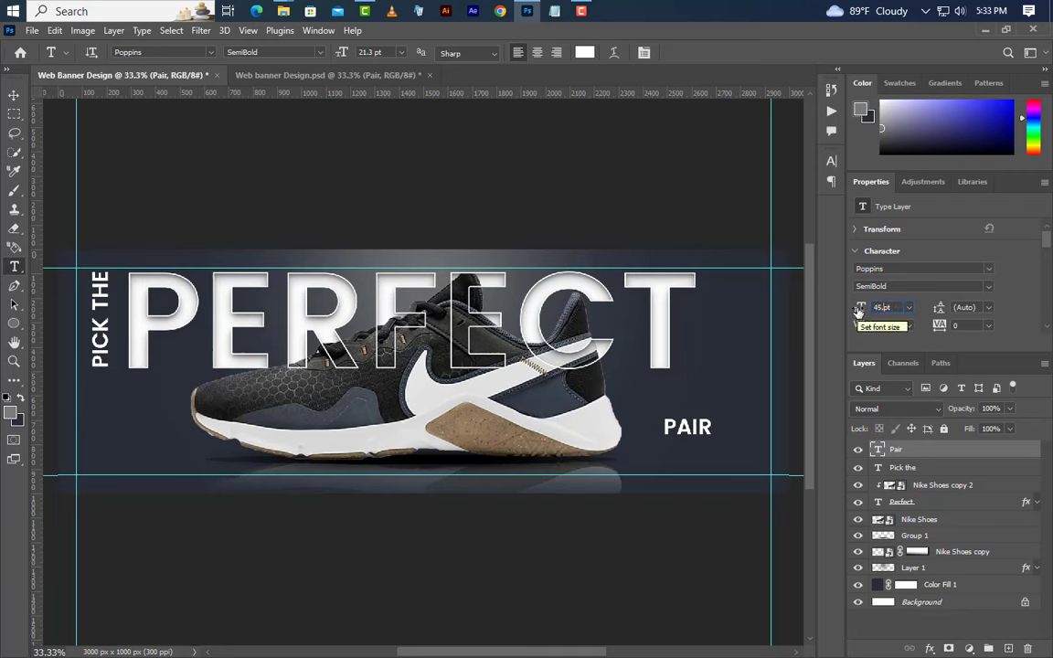
{"action": "type", "text": "5."}
{"action": "key", "text": "Return"}
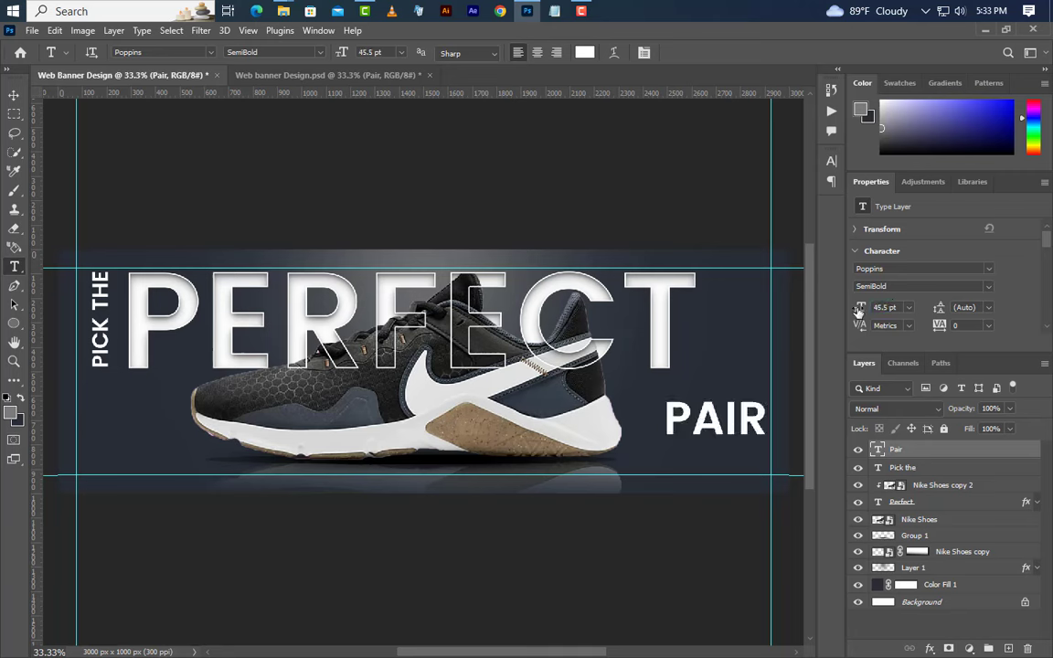
{"action": "left_click", "coordinate": [14, 99]}
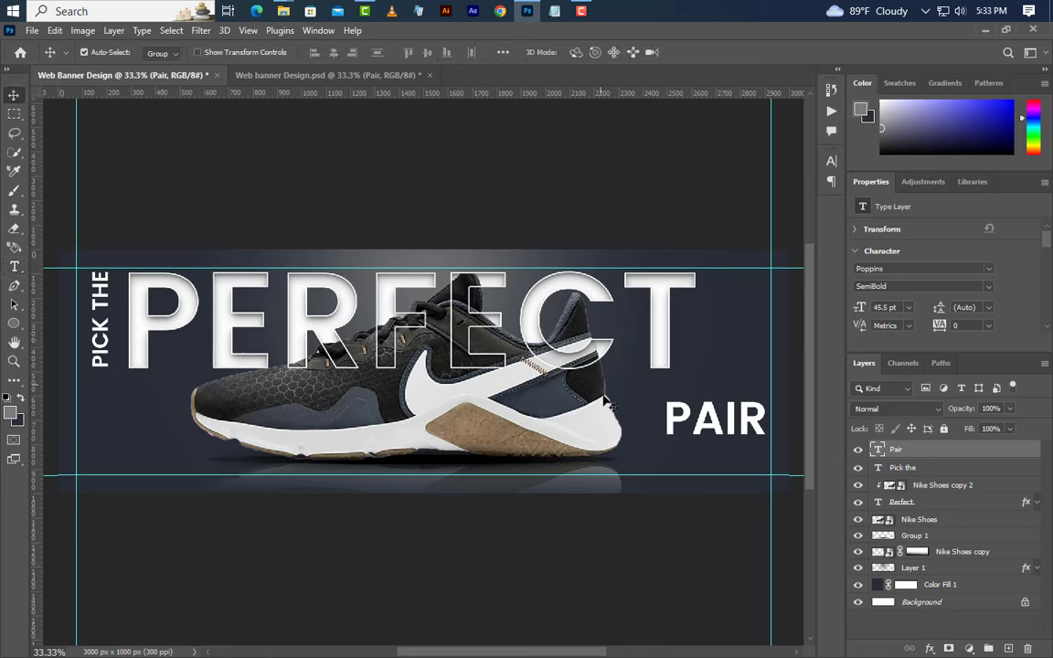
{"action": "mouse_move", "coordinate": [672, 427]}
{"action": "left_mouse_down"}
{"action": "mouse_move", "coordinate": [684, 366]}
{"action": "mouse_move", "coordinate": [675, 366]}
{"action": "left_mouse_up"}
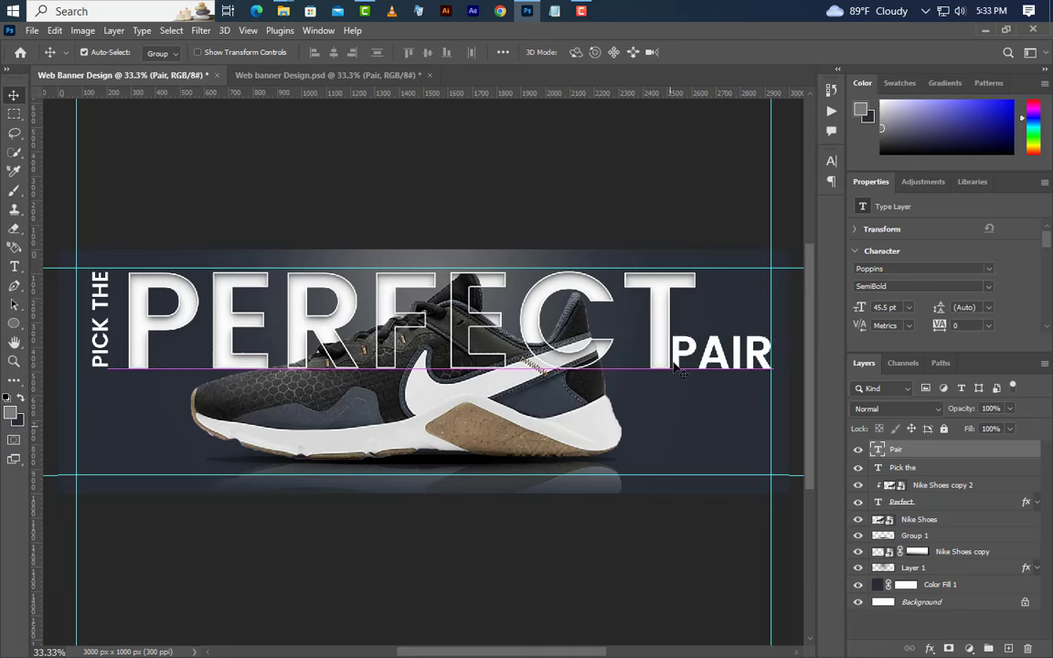
Select Pick the, both shoe copies and Group 1, and nudge them left
{"action": "left_click", "coordinate": [923, 467]}
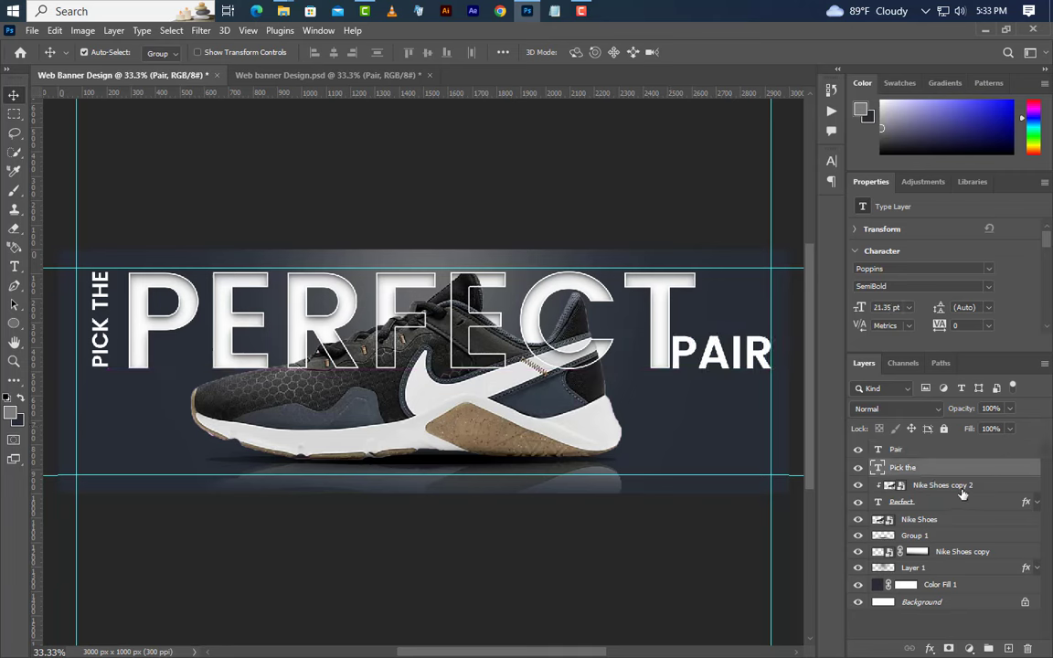
{"action": "left_click", "coordinate": [960, 485], "text": "shift"}
{"action": "left_click", "coordinate": [968, 536], "text": "shift"}
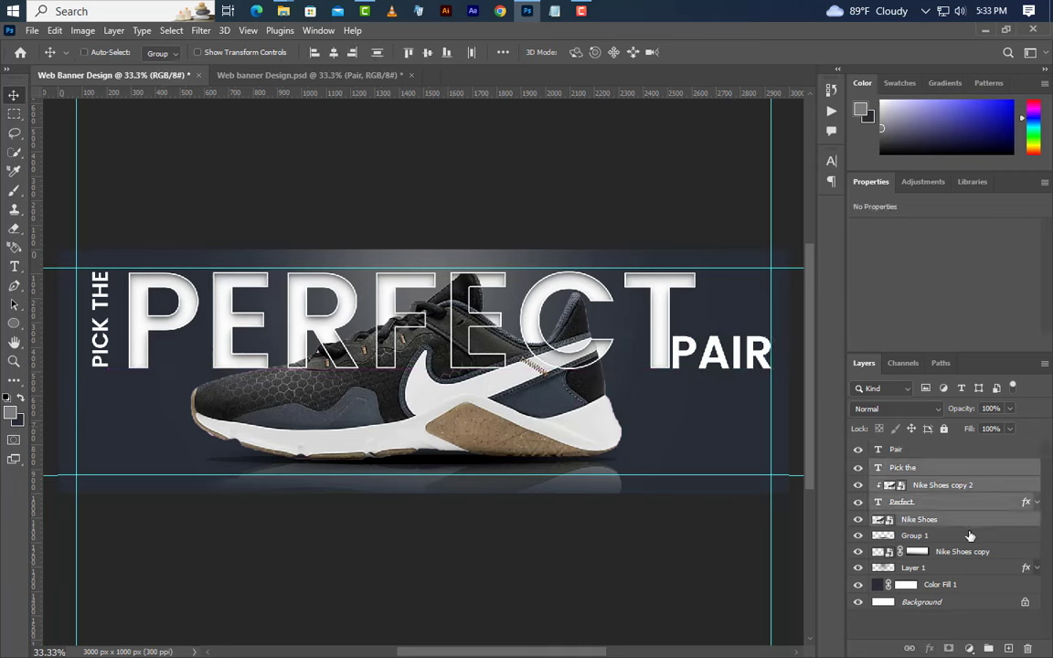
{"action": "left_click", "coordinate": [971, 554], "text": "ctrl"}
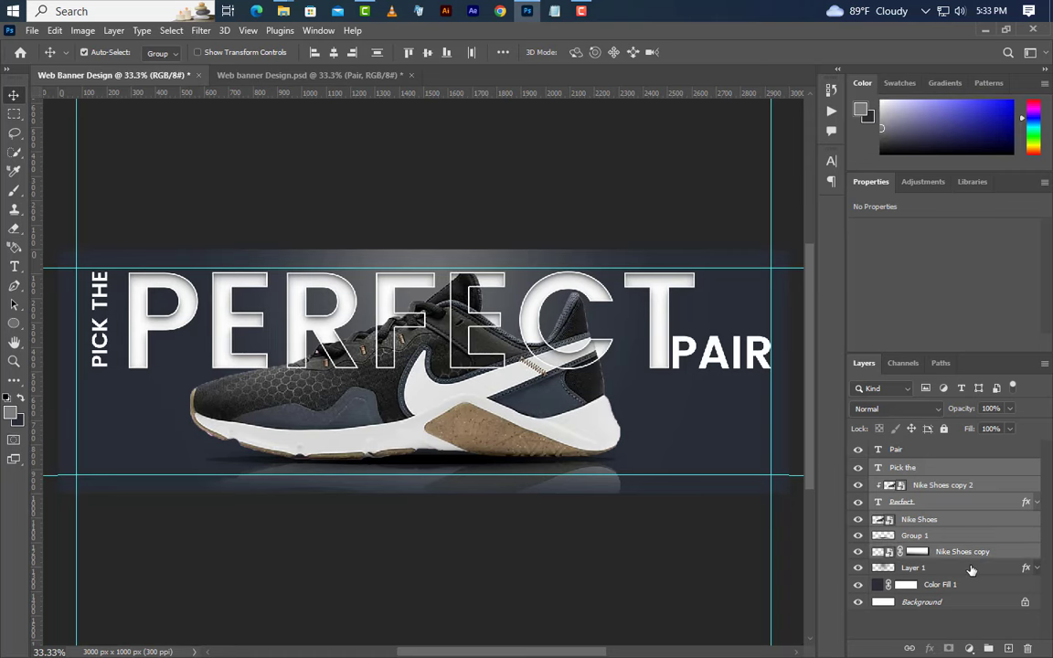
{"action": "key", "text": "shift+Left"}
{"action": "key", "text": "shift+Left"}
{"action": "key", "text": "shift+Left"}
{"action": "key", "text": "shift+Left"}
{"action": "key", "text": "shift+Left"}
{"action": "left_click", "coordinate": [915, 451]}
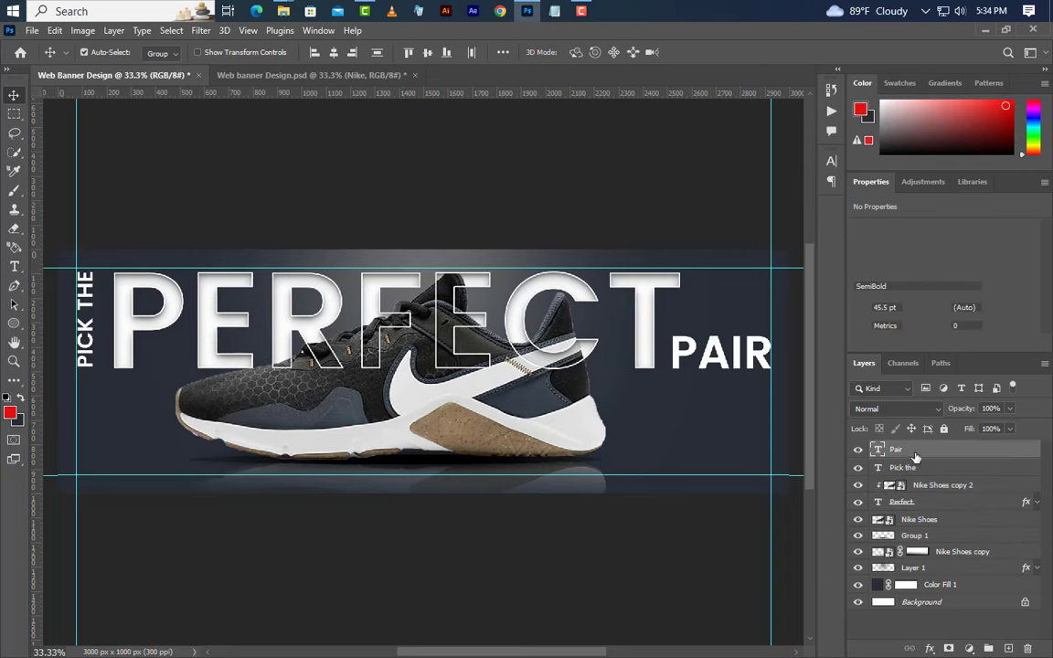
Draw a 300 × 210 px rectangle at the banner's lower left
{"action": "left_click", "coordinate": [1012, 648]}
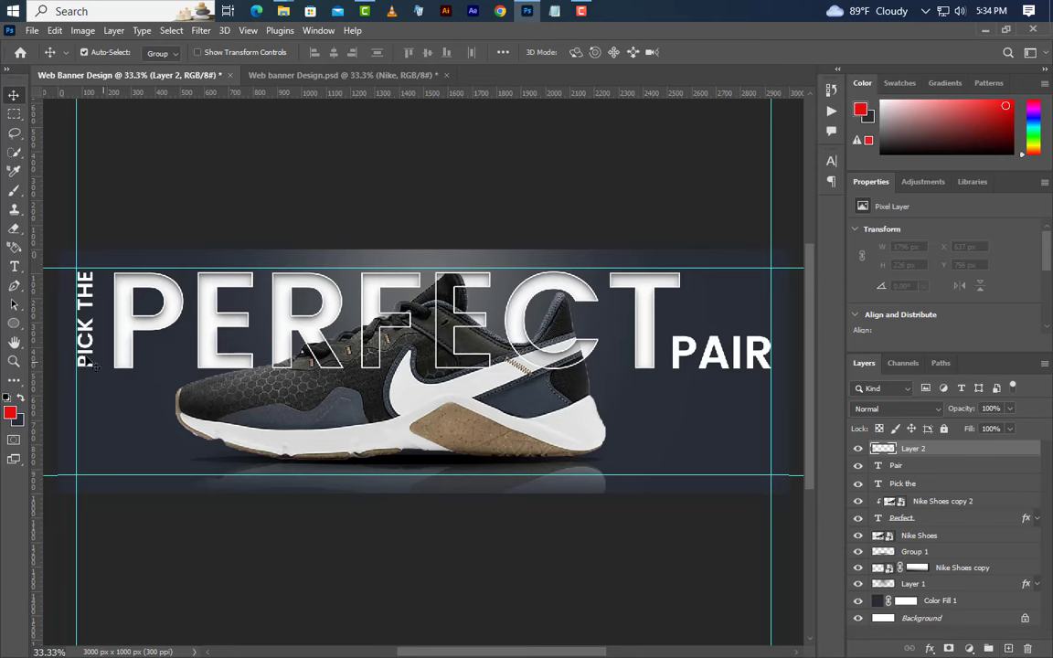
{"action": "left_click", "coordinate": [14, 324]}
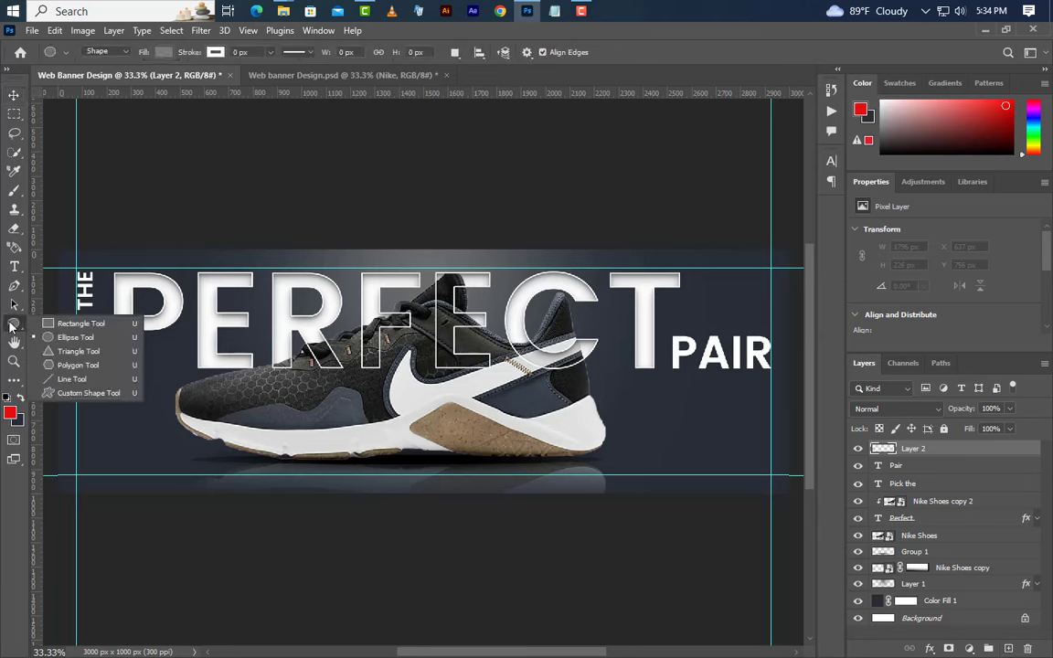
{"action": "left_click", "coordinate": [69, 331]}
{"action": "key", "text": "shift+u"}
{"action": "left_click_drag", "start_coordinate": [77, 403], "coordinate": [169, 476]}
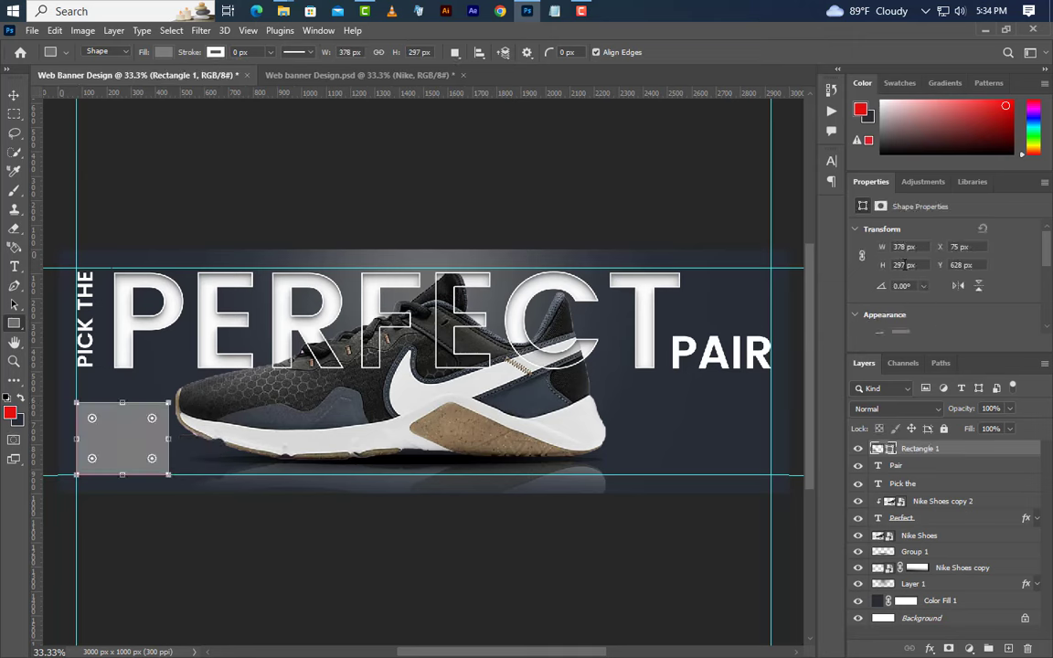
{"action": "left_click", "coordinate": [905, 247]}
{"action": "type", "text": "300"}
{"action": "key", "text": "Return"}
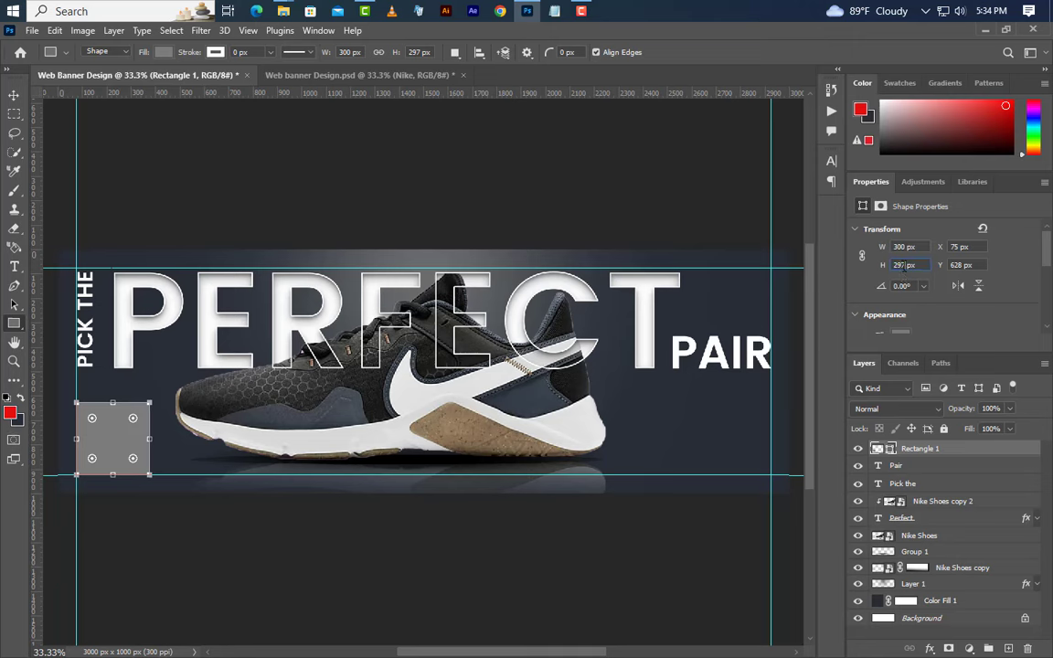
{"action": "left_click", "coordinate": [903, 265]}
{"action": "type", "text": "210"}
{"action": "key", "text": "Return"}
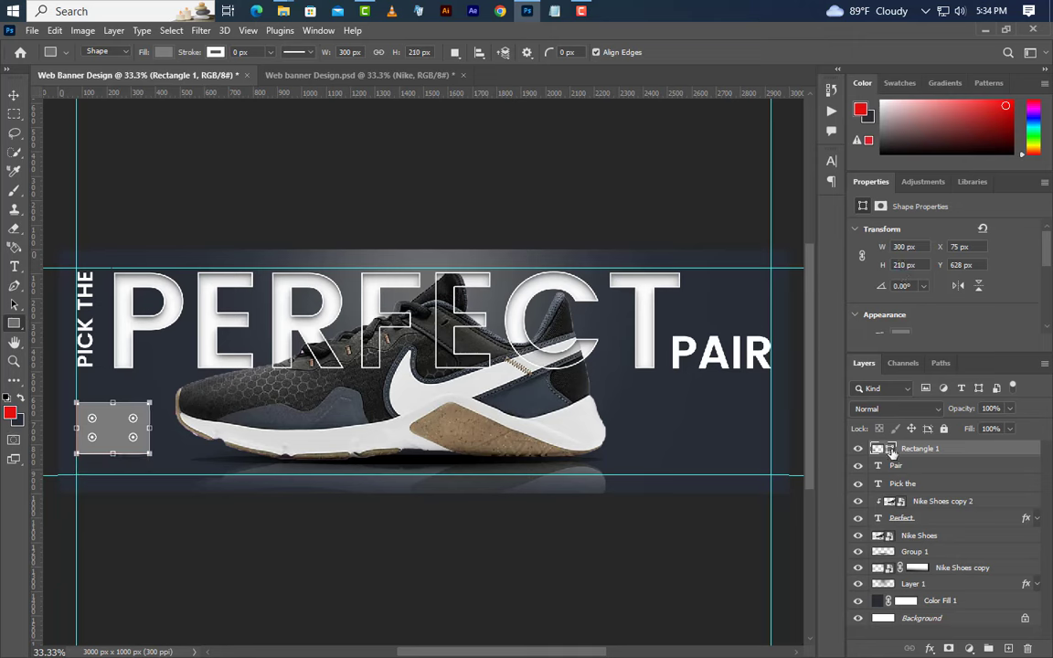
Fill the rectangle red (#e30e0e) and move it down onto the bottom guide
{"action": "double_click", "coordinate": [889, 449]}
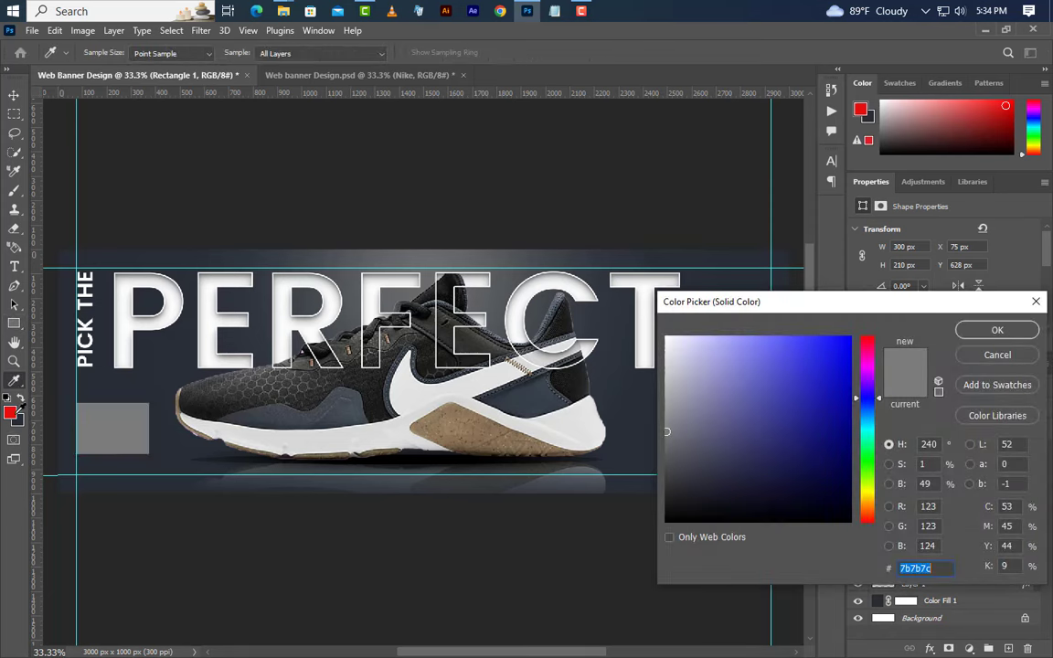
{"action": "left_click", "coordinate": [11, 414]}
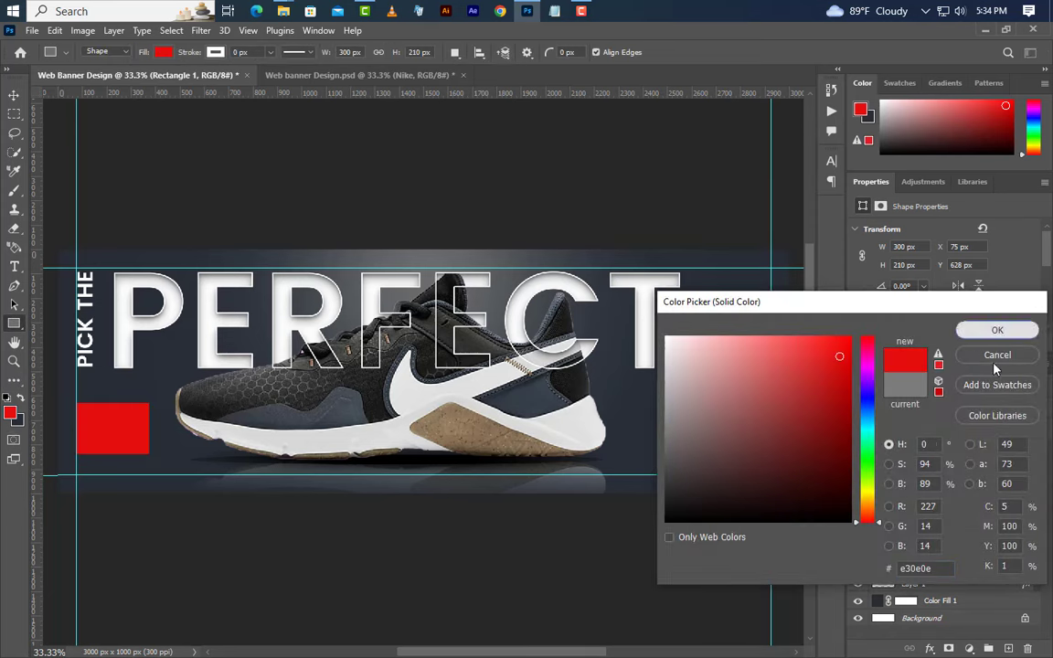
{"action": "left_click", "coordinate": [997, 330]}
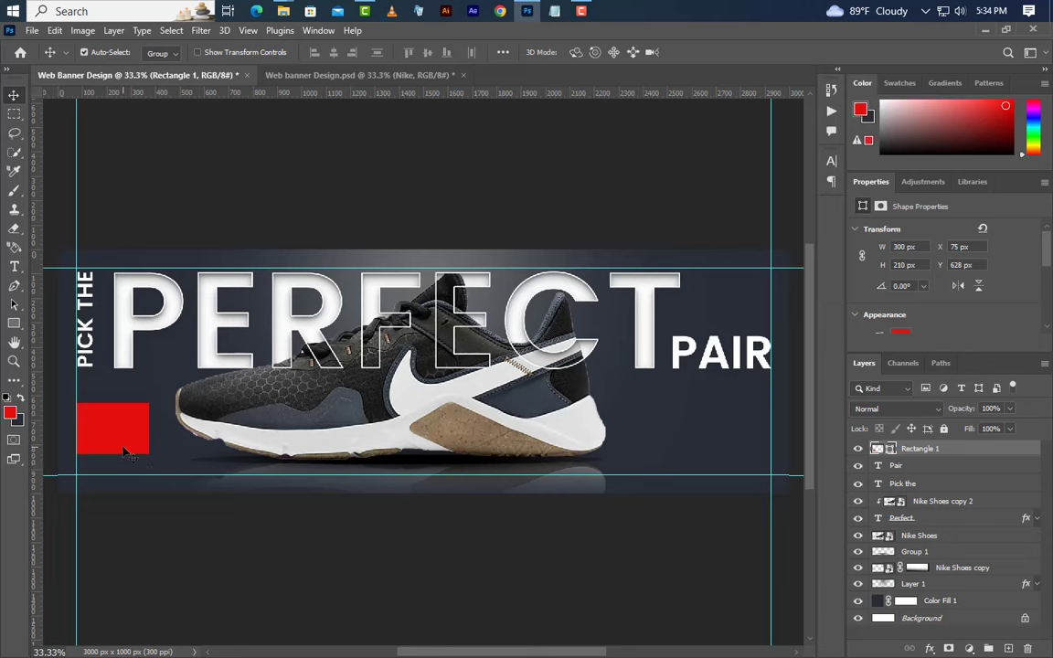
{"action": "left_click_drag", "start_coordinate": [112, 408], "coordinate": [112, 430]}
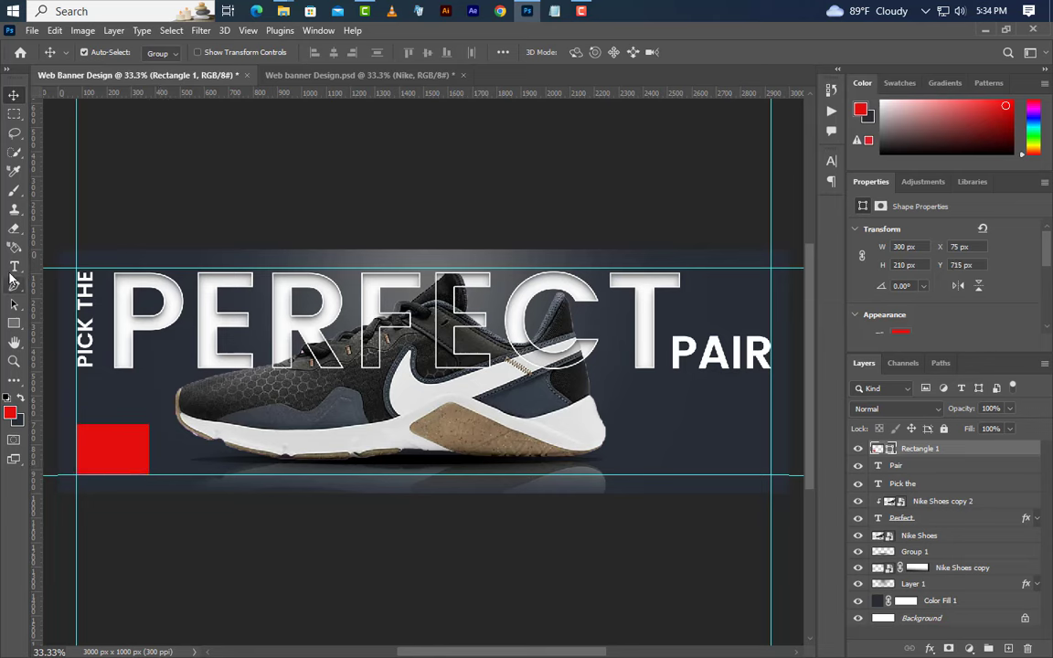
{"action": "left_click", "coordinate": [13, 266]}
Type 'NIKE' on the red box and make it Poppins Bold at 23.3 pt
{"action": "left_click", "coordinate": [1010, 648]}
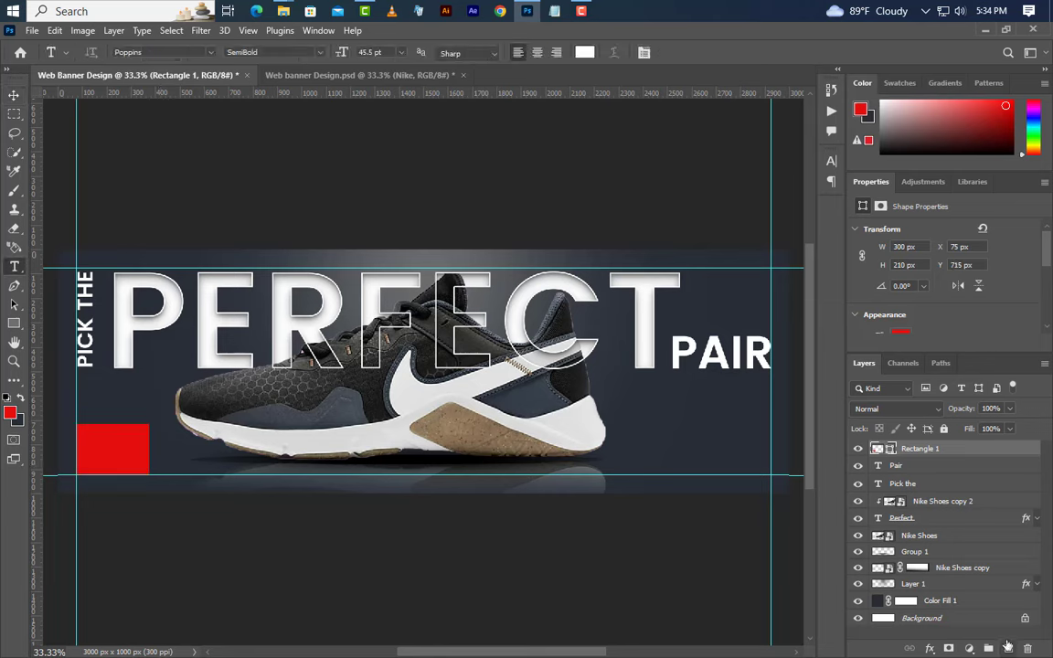
{"action": "left_click", "coordinate": [84, 446]}
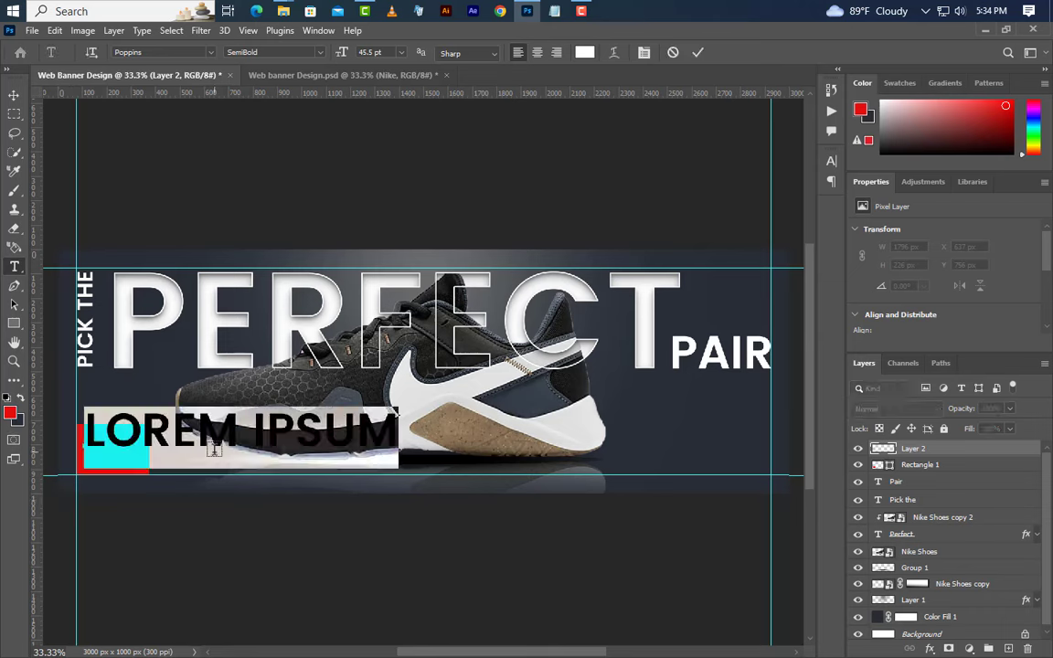
{"action": "type", "text": "NI"}
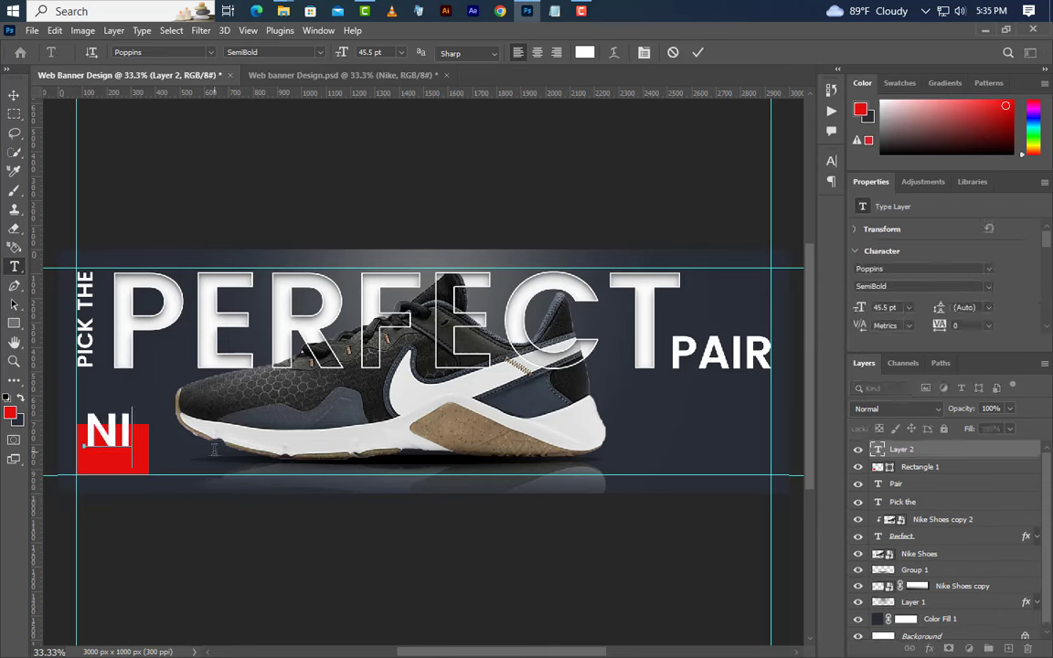
{"action": "type", "text": "KE"}
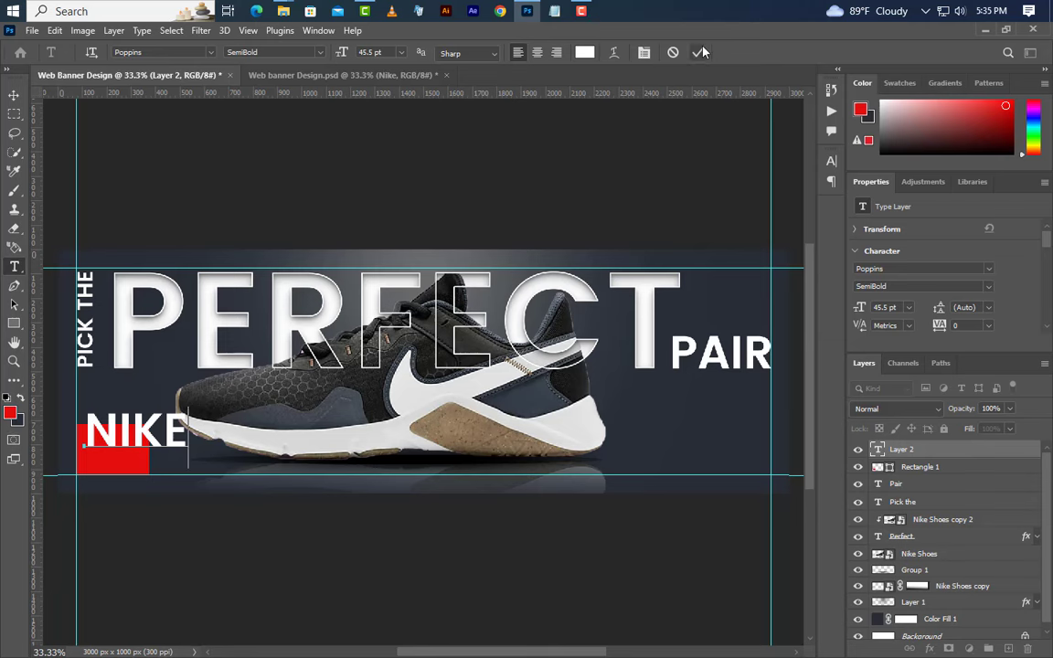
{"action": "left_click", "coordinate": [700, 52]}
{"action": "left_click", "coordinate": [864, 312]}
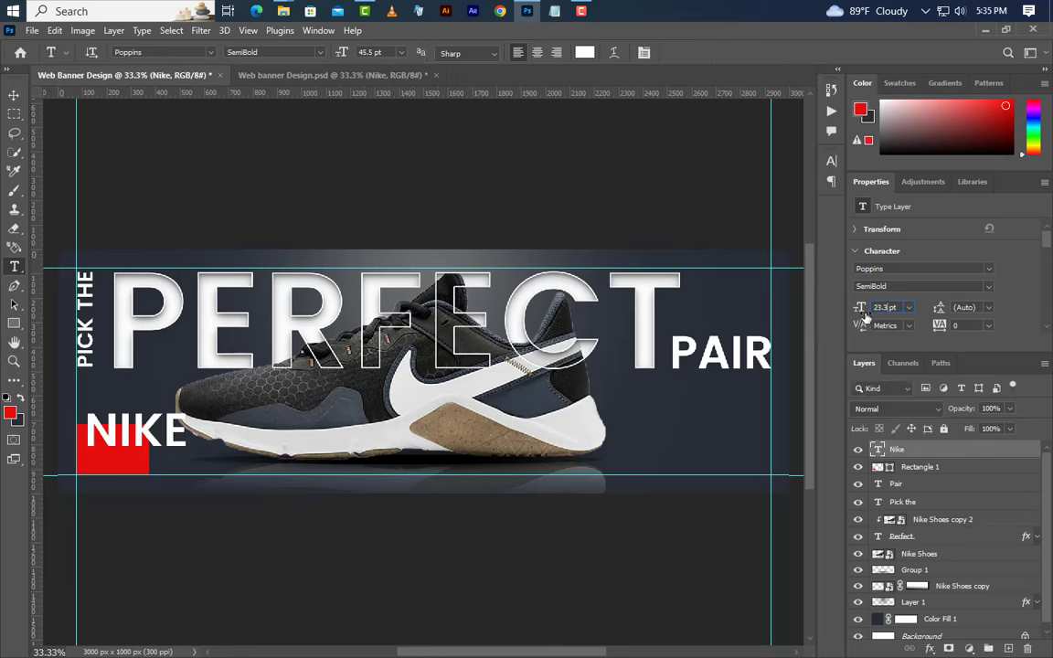
{"action": "key", "text": "Return"}
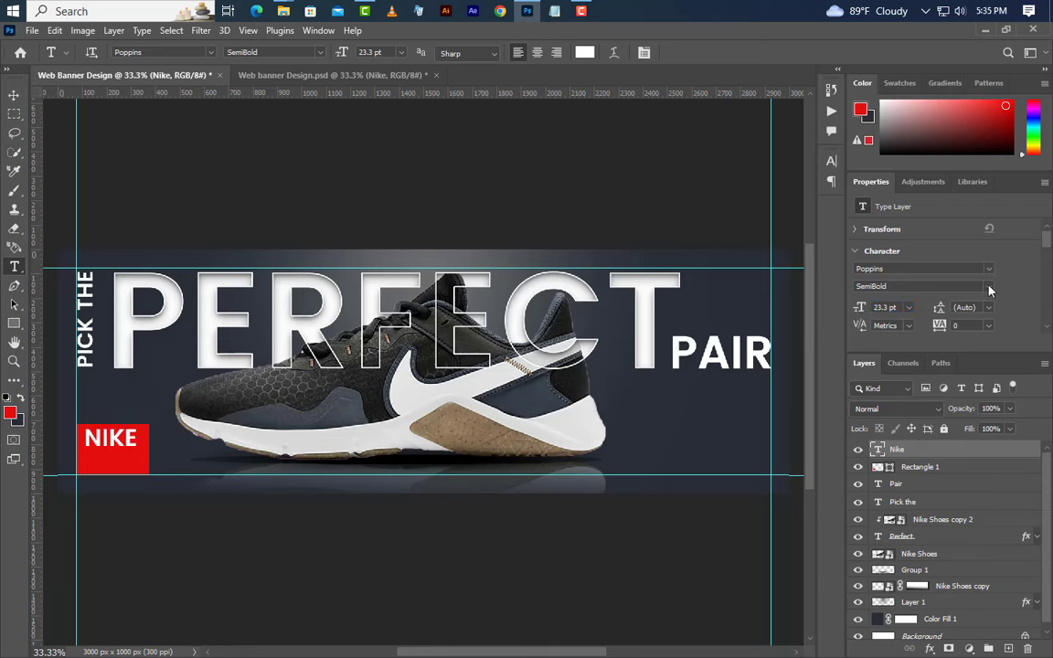
{"action": "left_click", "coordinate": [990, 286]}
{"action": "left_click", "coordinate": [891, 348]}
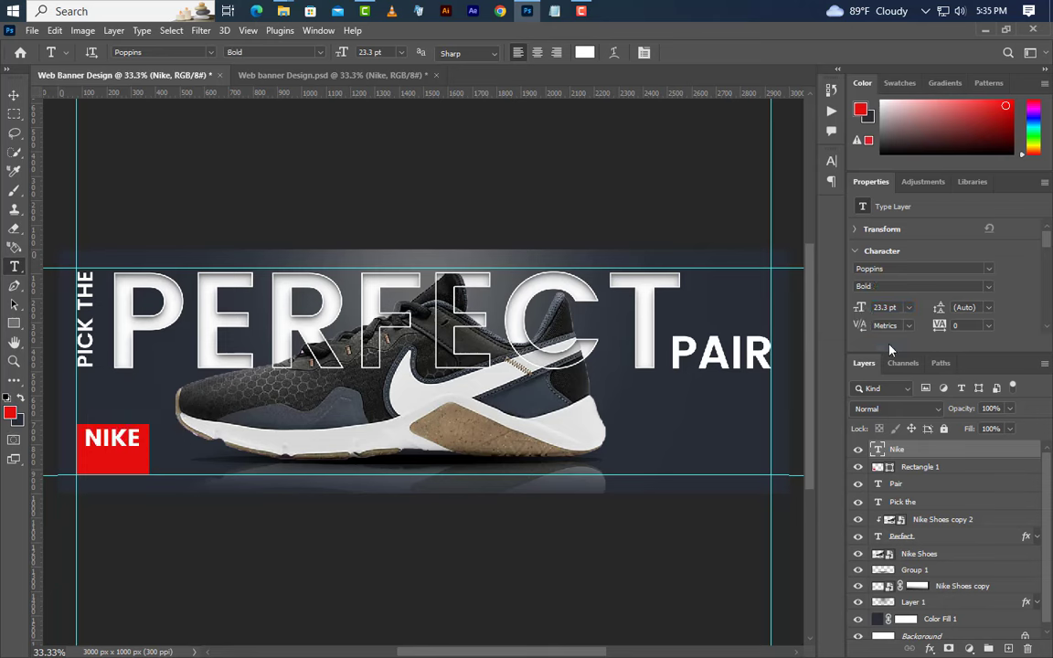
{"action": "left_click", "coordinate": [14, 95]}
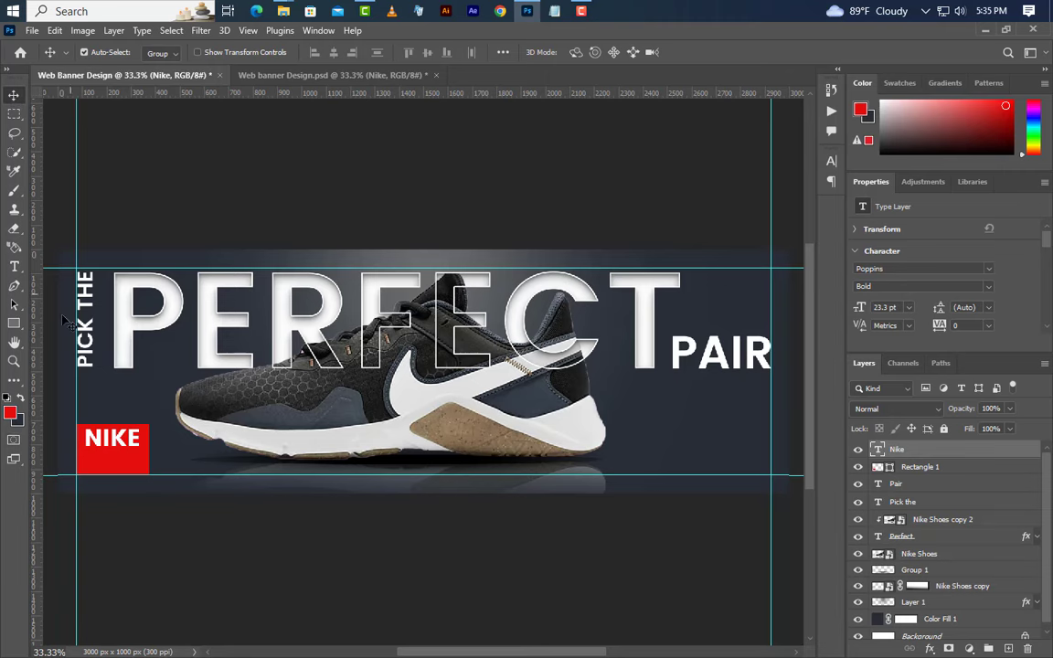
Draw a 385 × 106 px rectangle below the NIKE box and nudge it up
{"action": "left_click", "coordinate": [14, 324]}
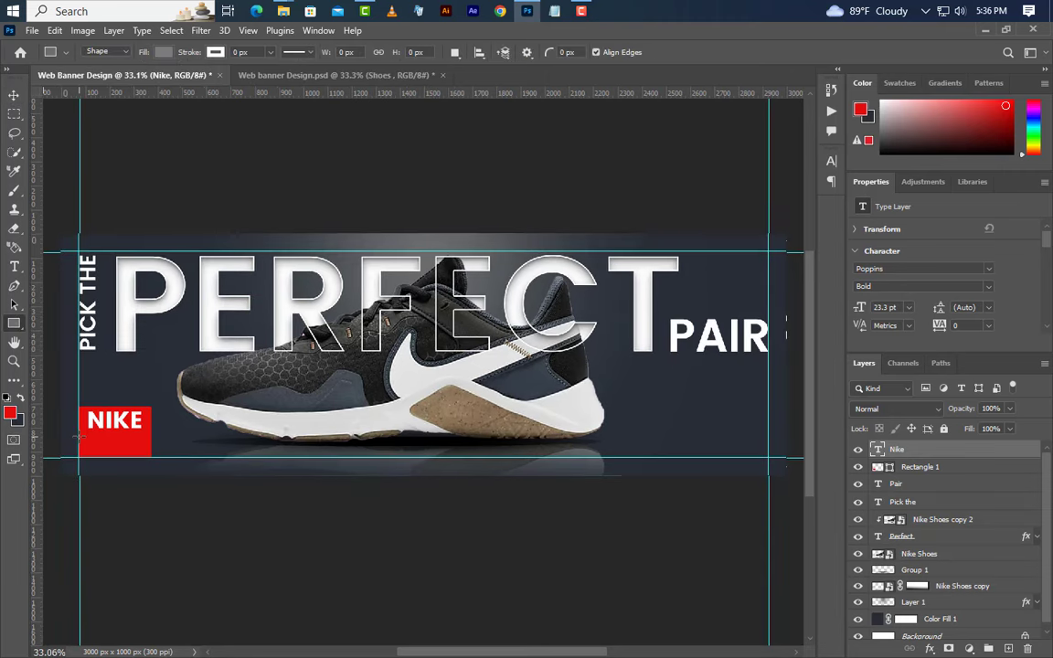
{"action": "left_click_drag", "start_coordinate": [79, 437], "coordinate": [183, 457]}
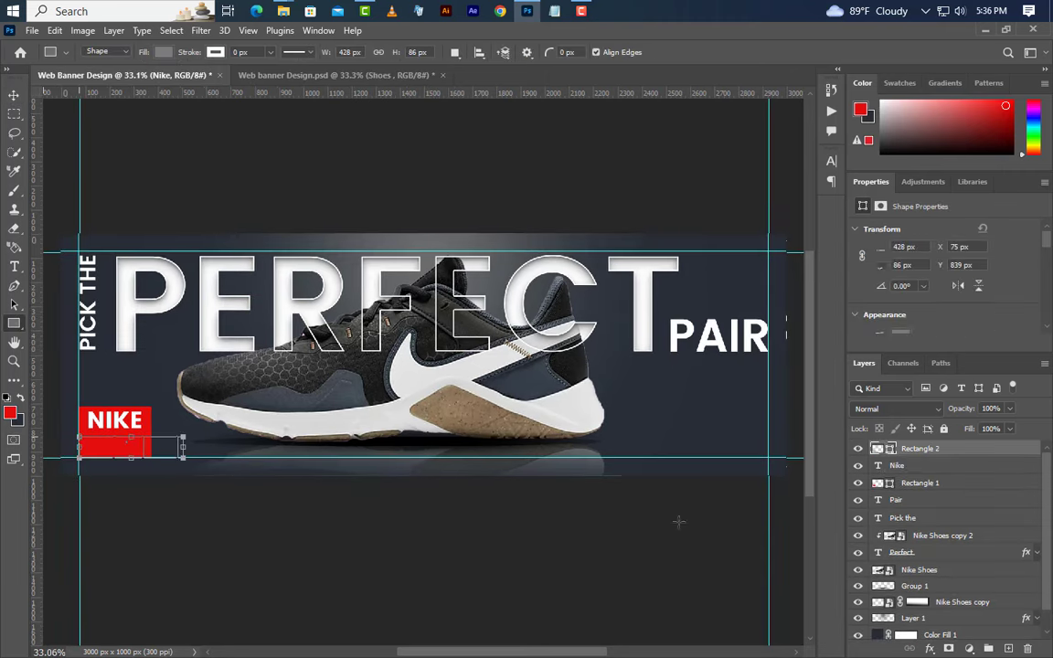
{"action": "left_click", "coordinate": [890, 248]}
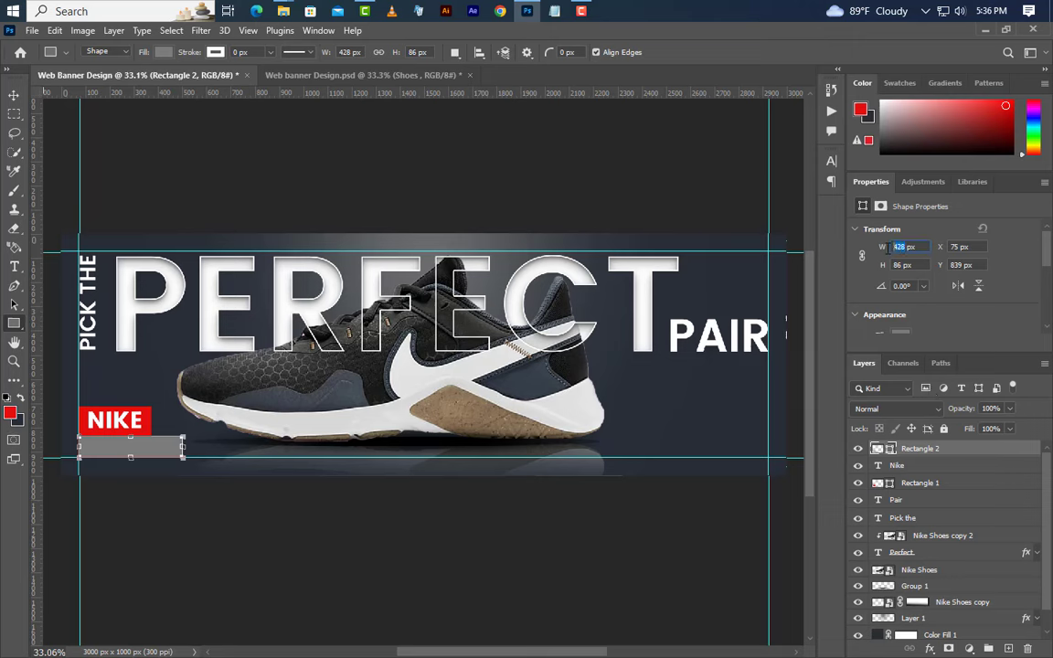
{"action": "type", "text": "385"}
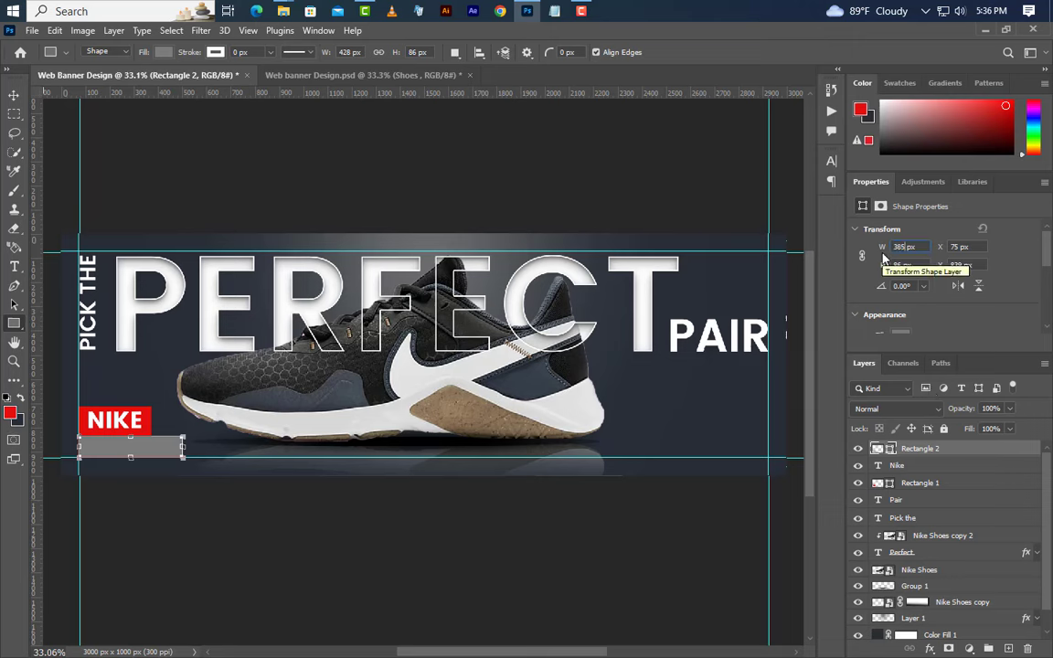
{"action": "key", "text": "Return"}
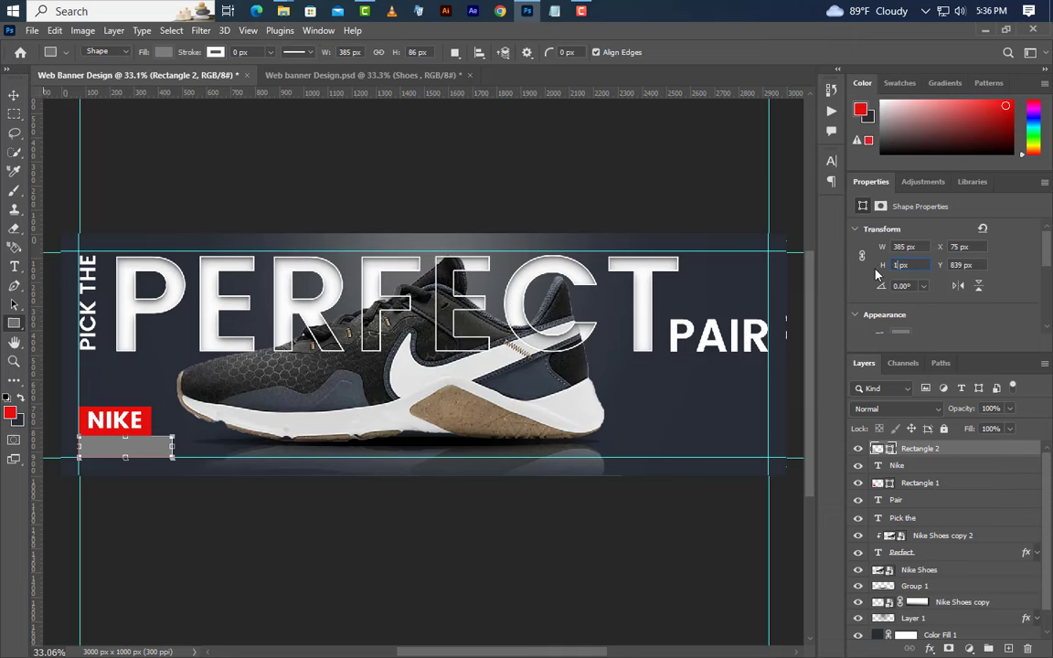
{"action": "type", "text": "106"}
{"action": "key", "text": "Return"}
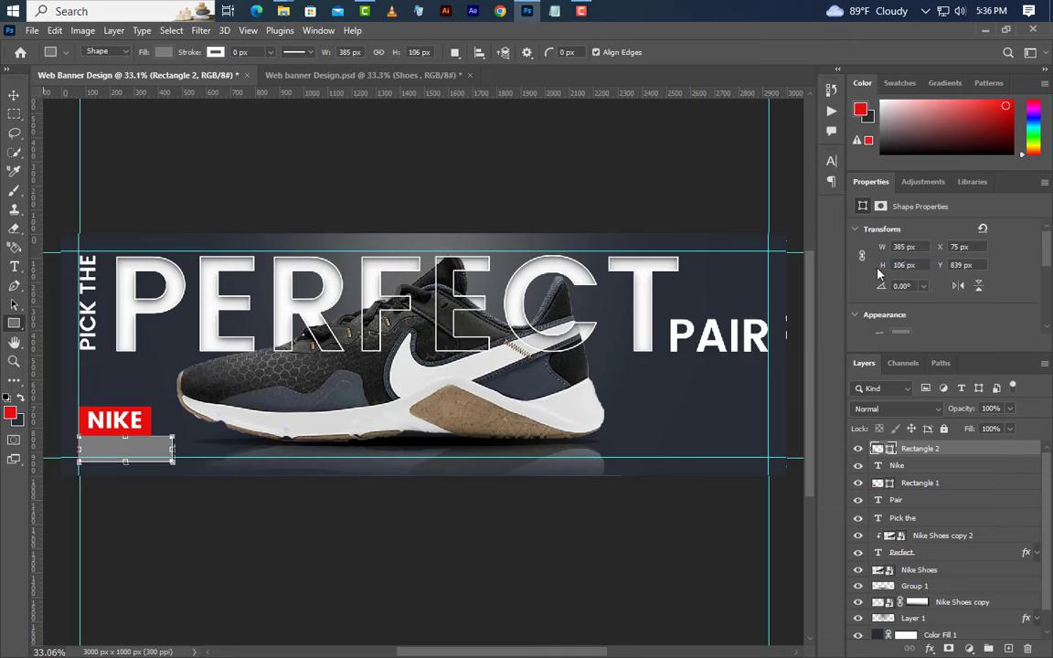
{"action": "left_click", "coordinate": [13, 95]}
{"action": "key", "text": "Up"}
{"action": "key", "text": "Up"}
{"action": "key", "text": "Up"}
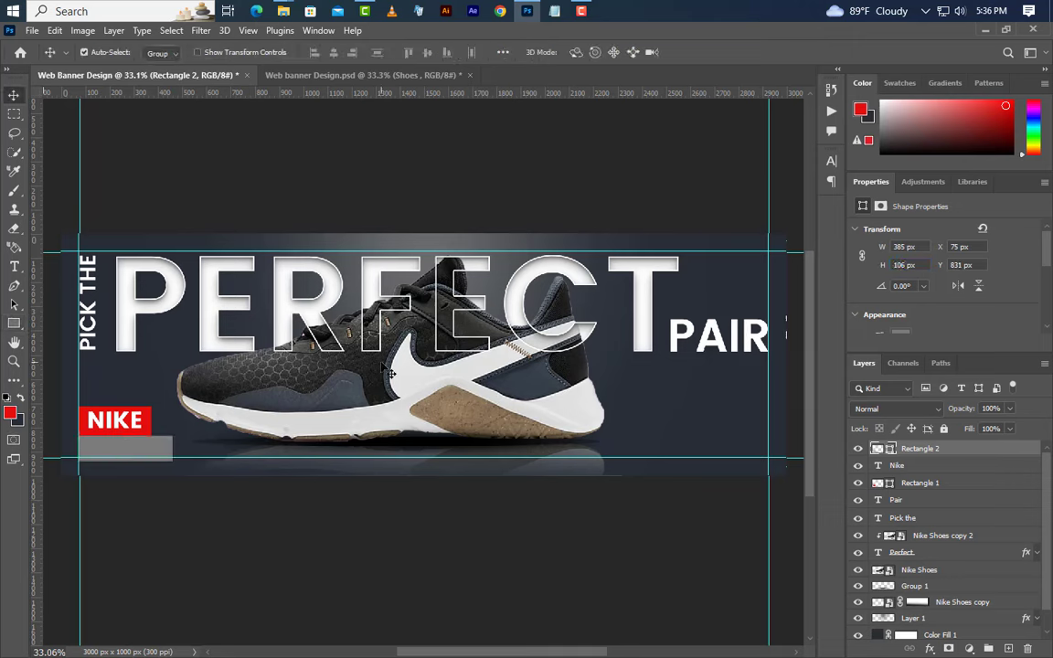
{"action": "key", "text": "Up"}
{"action": "key", "text": "Up"}
{"action": "key", "text": "Up"}
{"action": "key", "text": "Up"}
{"action": "key", "text": "Up"}
{"action": "key", "text": "Up"}
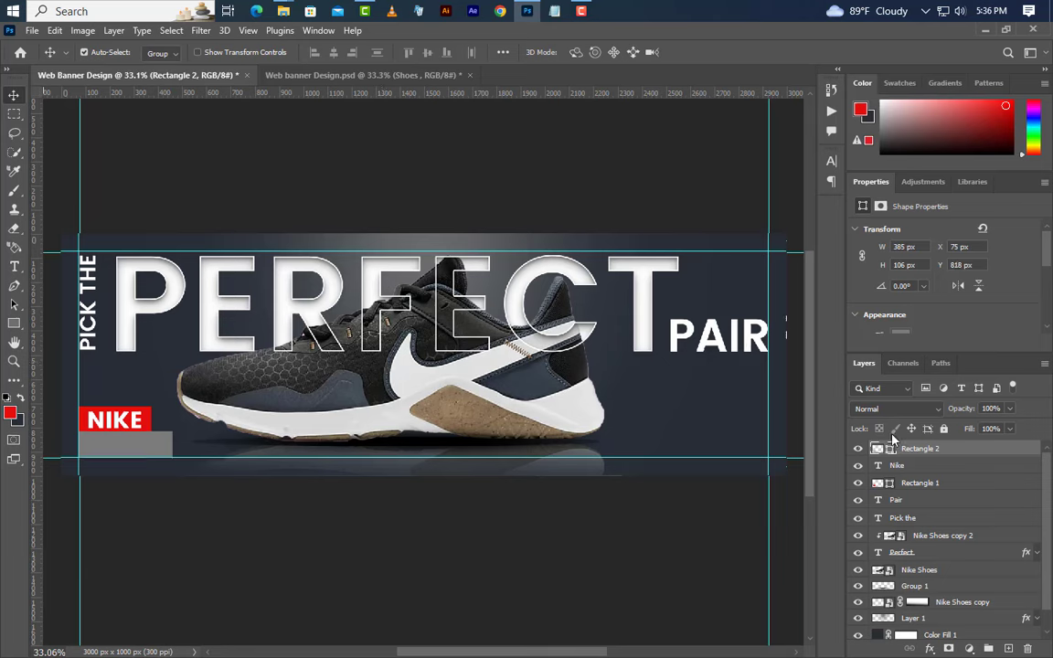
Fill the box under NIKE with white #ffffff and add a new empty layer
{"action": "double_click", "coordinate": [878, 448]}
{"action": "left_click", "coordinate": [632, 294]}
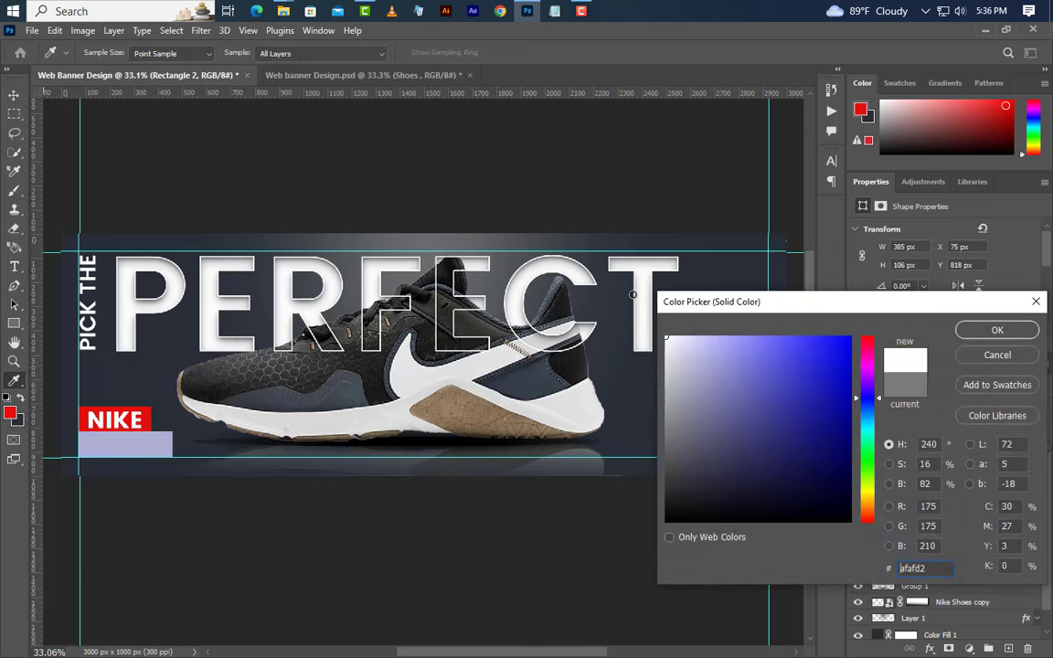
{"action": "left_click", "coordinate": [633, 295]}
{"action": "left_click", "coordinate": [994, 331]}
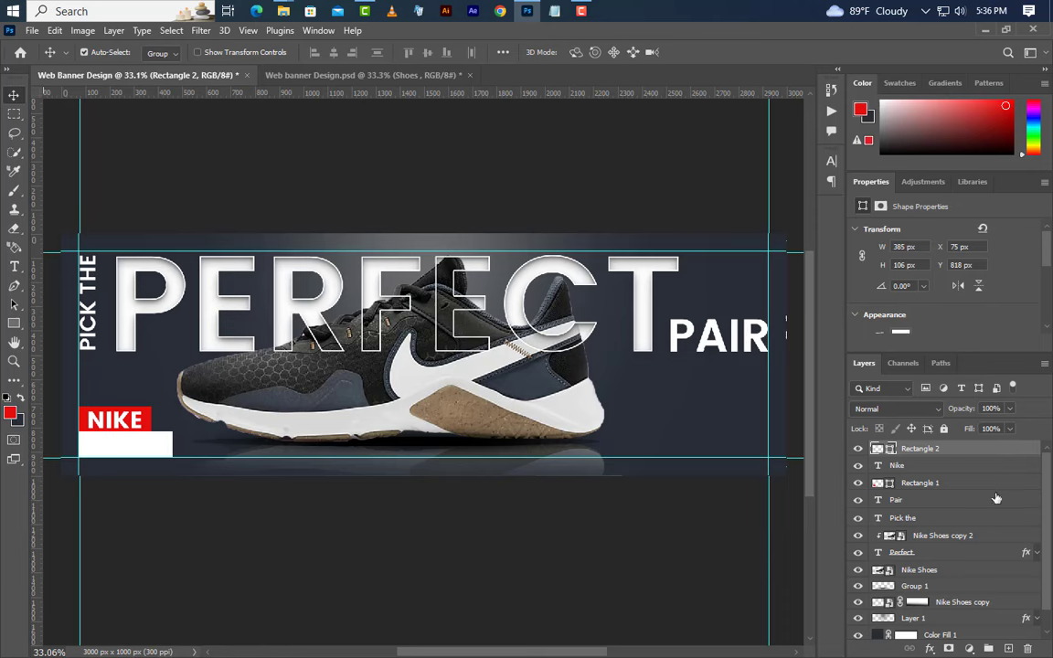
{"action": "left_click", "coordinate": [1008, 649]}
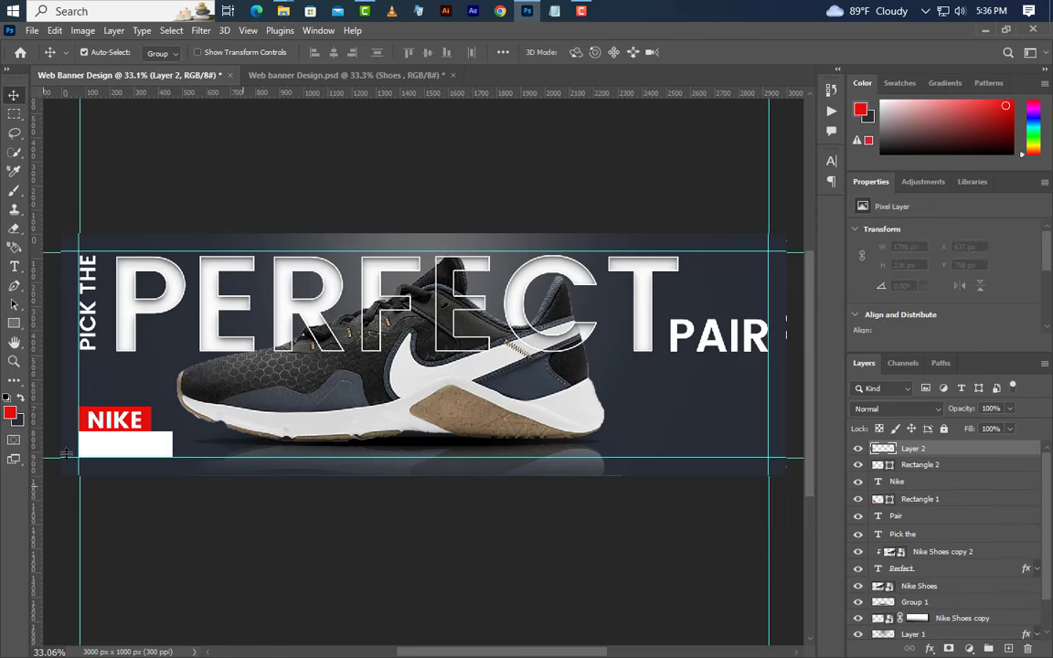
Type the SHOES caption inside the white box and size it to 24.3 pt
{"action": "left_click", "coordinate": [14, 266]}
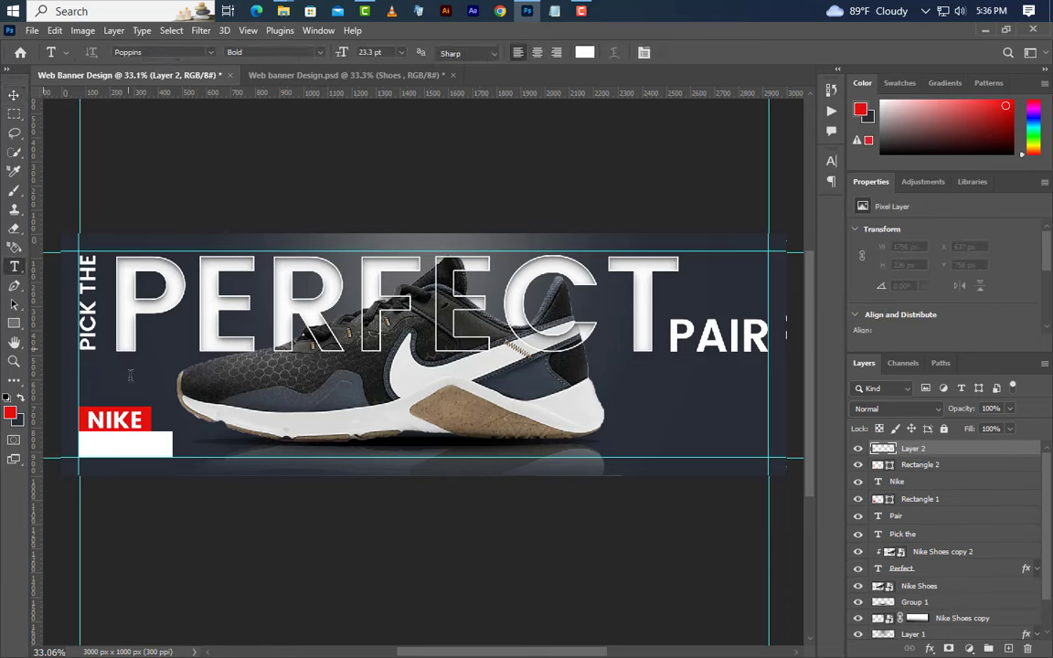
{"action": "left_click", "coordinate": [84, 453]}
{"action": "key", "text": "BackSpace"}
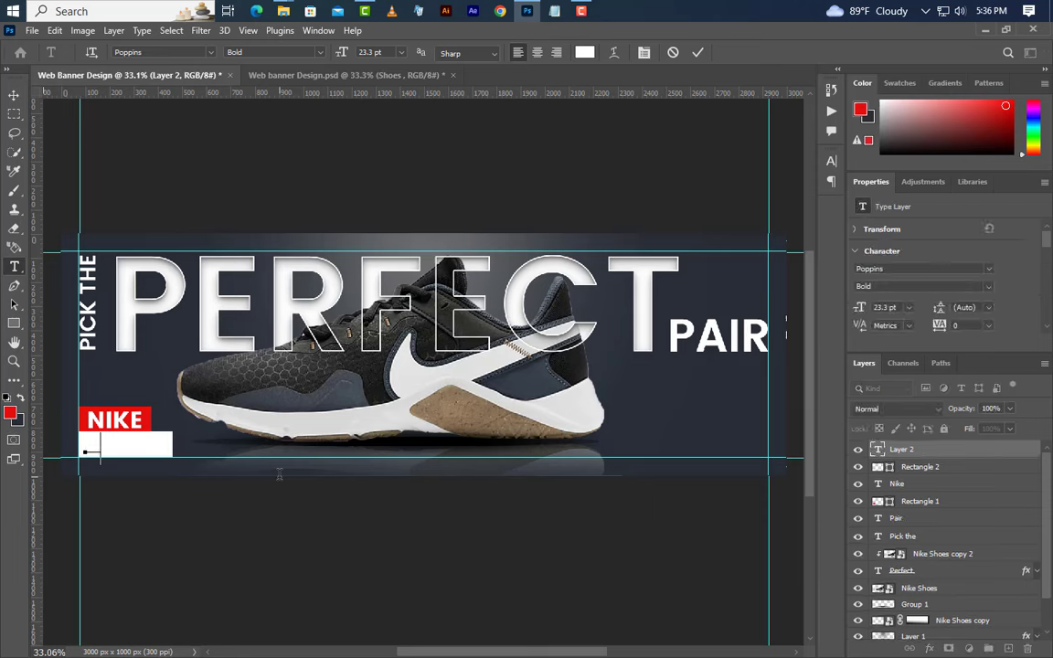
{"action": "type", "text": "JUST D"}
{"action": "left_click", "coordinate": [697, 53]}
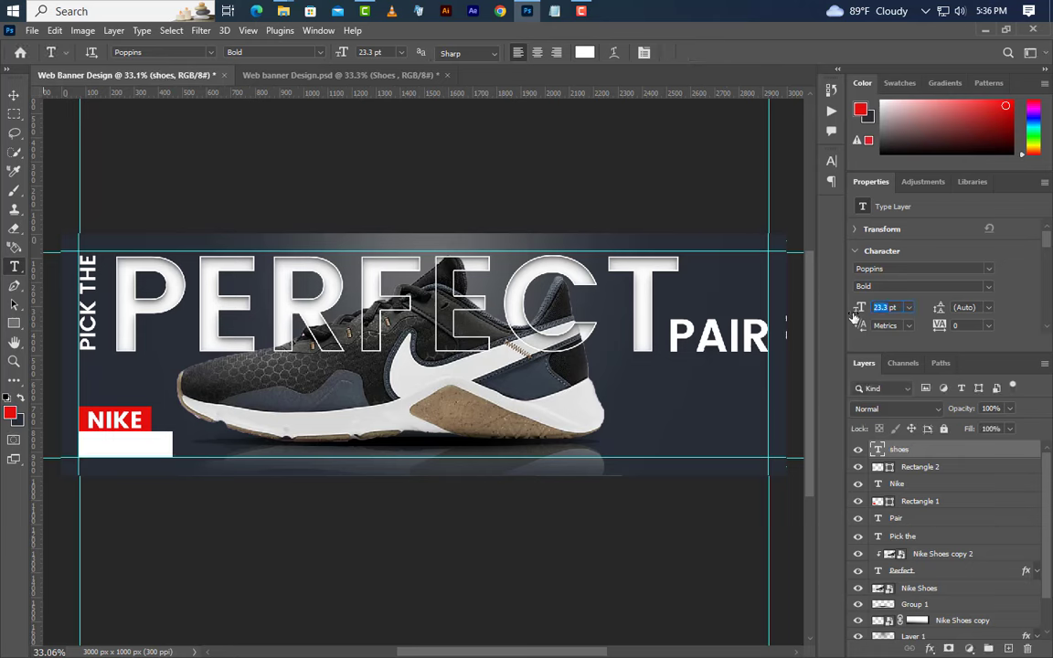
{"action": "type", "text": "4.3"}
{"action": "key", "text": "Return"}
Make the SHOES text black (000000) and SemiBold in the Character panel
{"action": "left_click", "coordinate": [831, 161]}
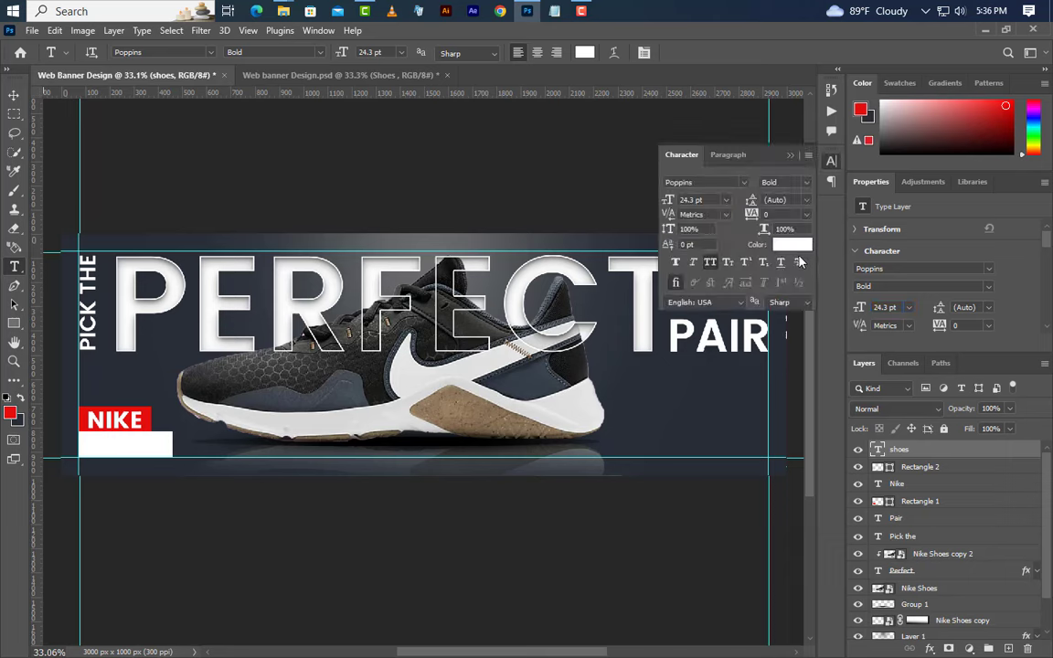
{"action": "left_click", "coordinate": [795, 247]}
{"action": "type", "text": "000000"}
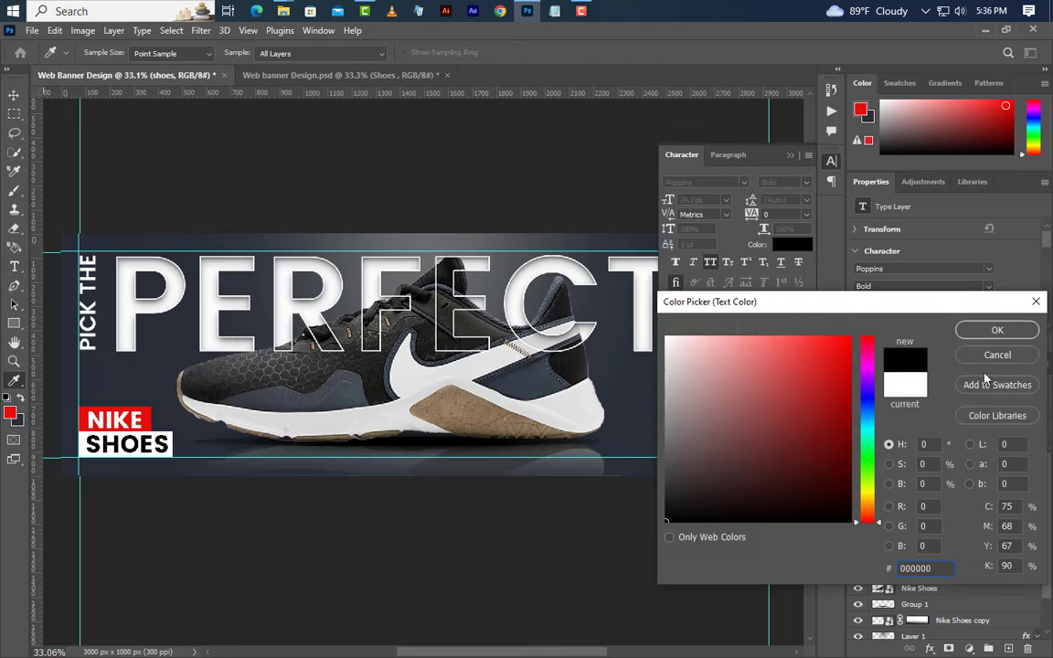
{"action": "left_click", "coordinate": [997, 331]}
{"action": "left_click", "coordinate": [784, 182]}
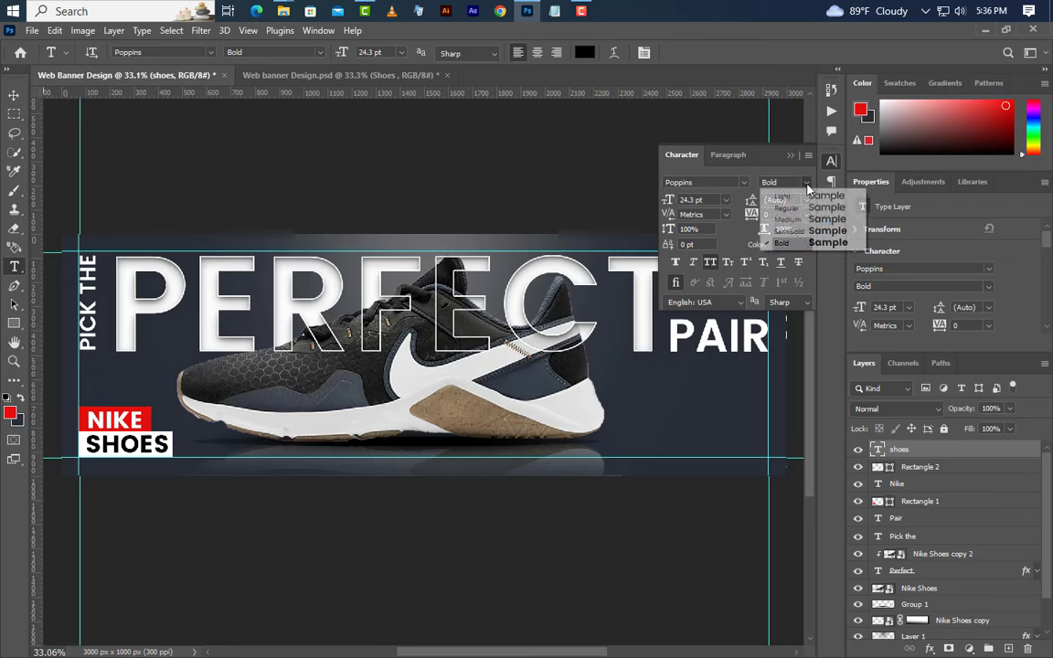
{"action": "left_click", "coordinate": [788, 231]}
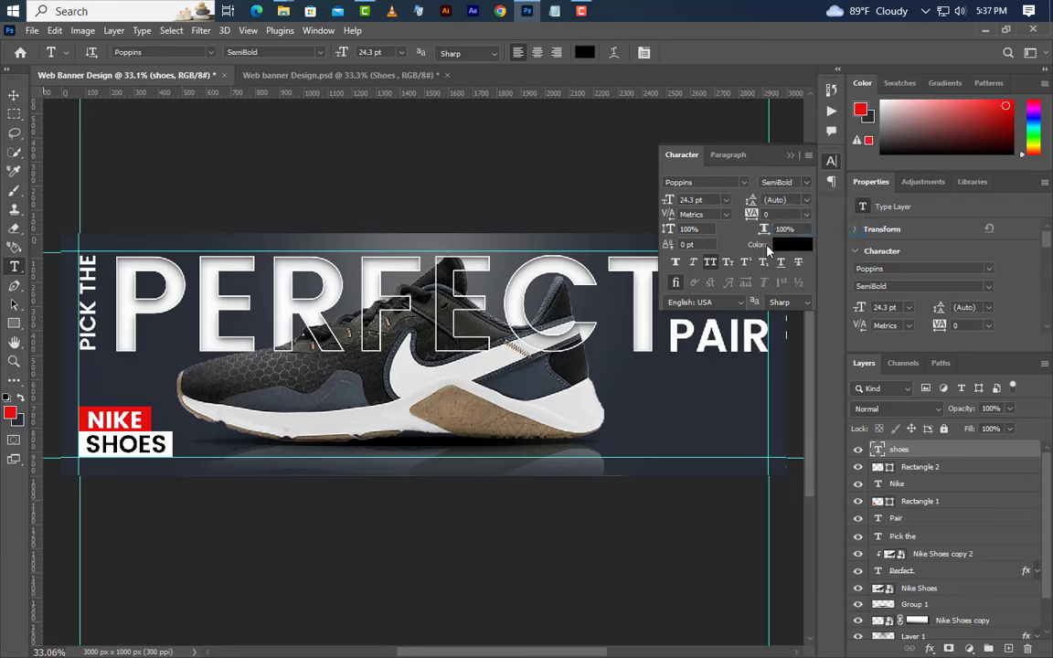
{"action": "left_click", "coordinate": [792, 158]}
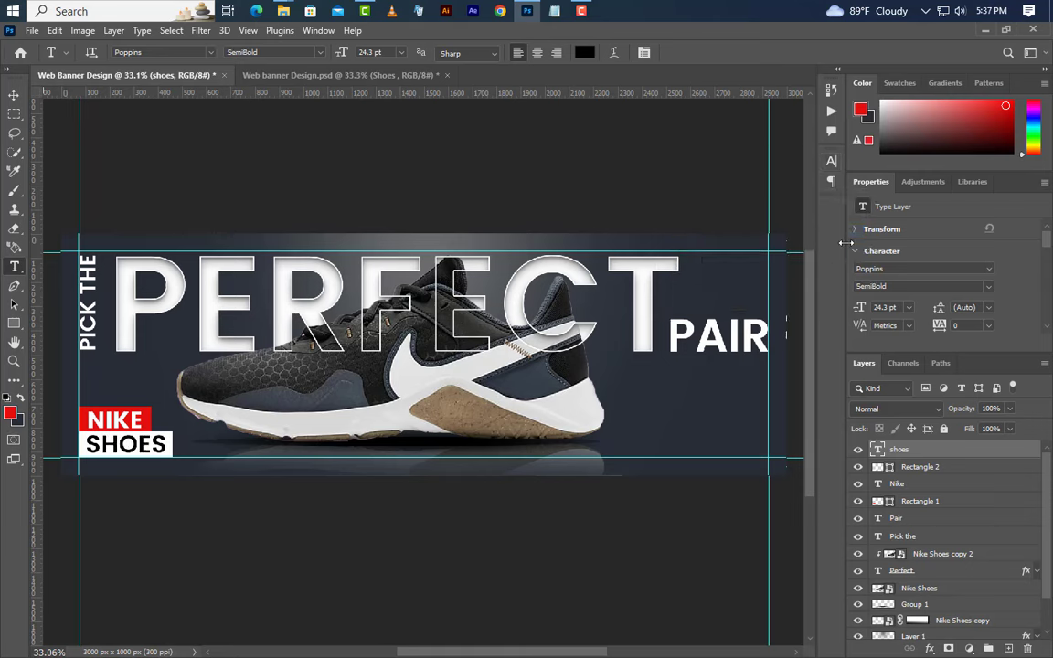
{"action": "left_click", "coordinate": [15, 101]}
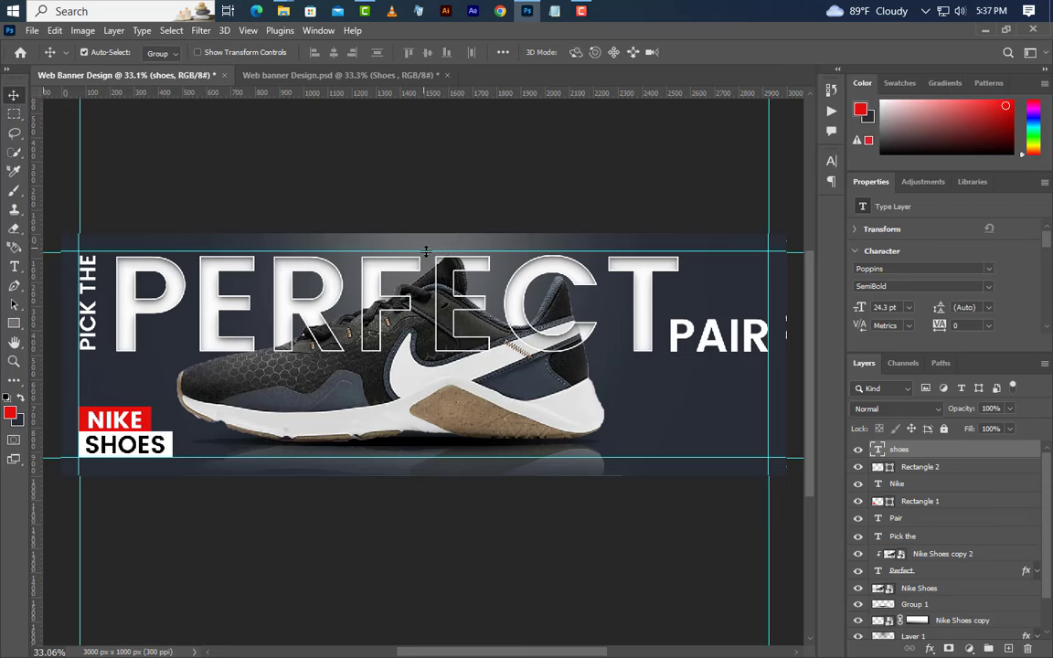
{"action": "left_click", "coordinate": [937, 485]}
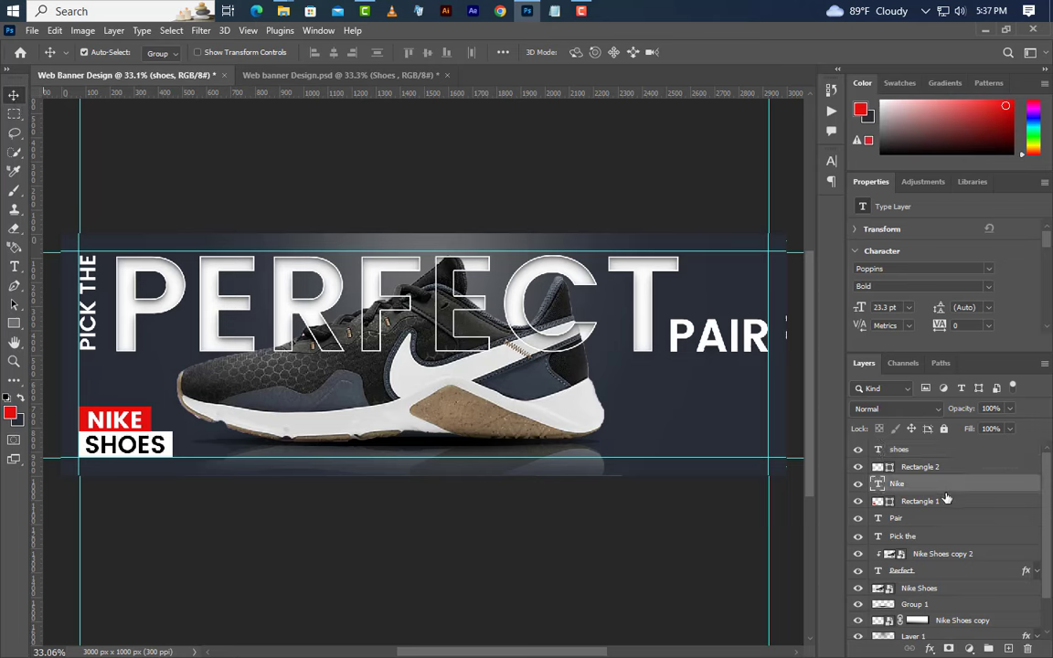
{"action": "left_click", "coordinate": [969, 449]}
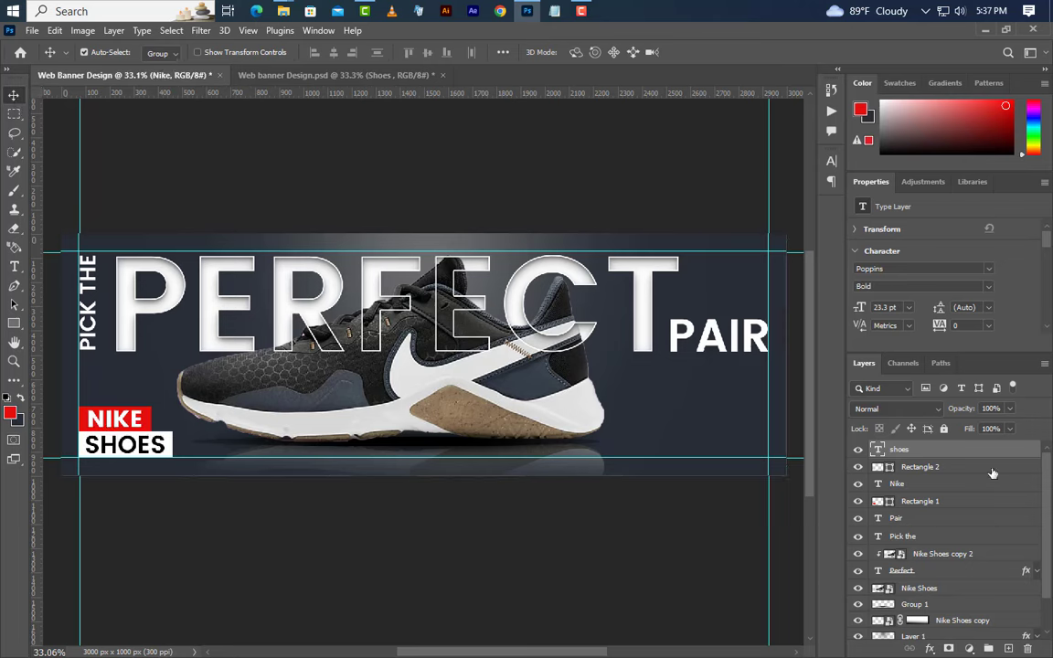
Drag the Instagram, Twitter and YouTube icon PNGs from File Explorer into the banner
{"action": "left_click", "coordinate": [984, 30]}
{"action": "left_click", "coordinate": [231, 343], "text": "ctrl"}
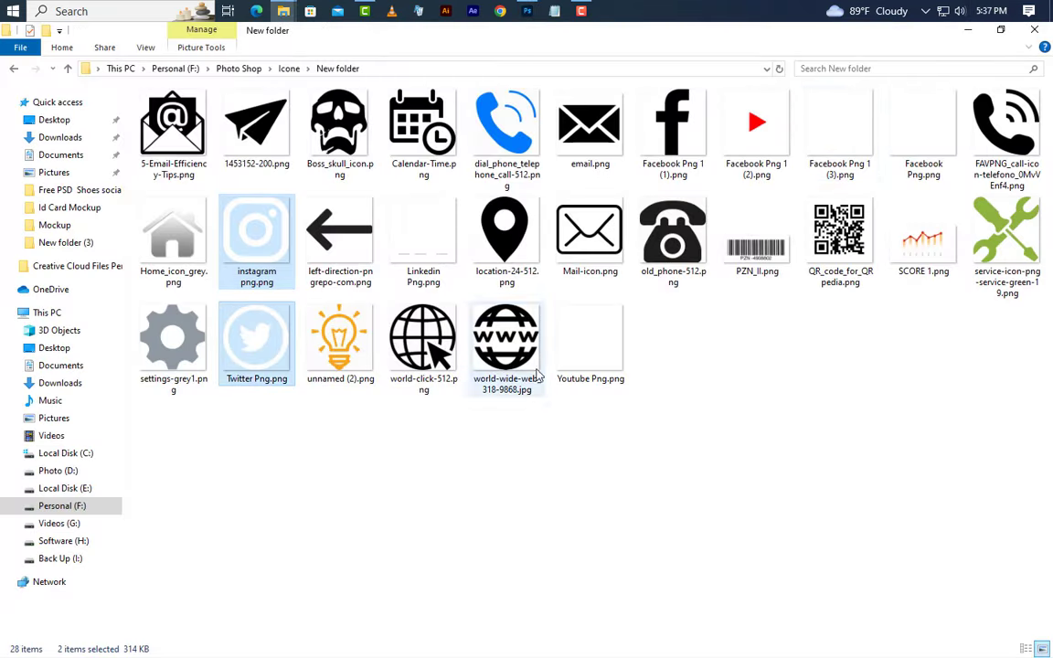
{"action": "left_click", "coordinate": [583, 345], "text": "ctrl"}
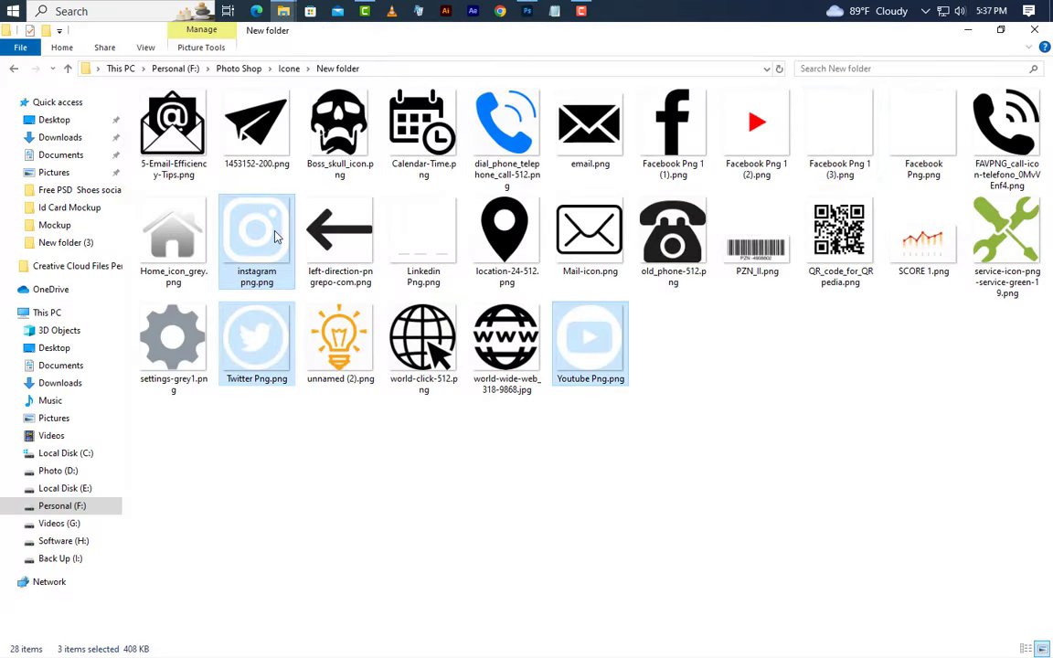
{"action": "left_click_drag", "start_coordinate": [277, 236], "coordinate": [530, 311]}
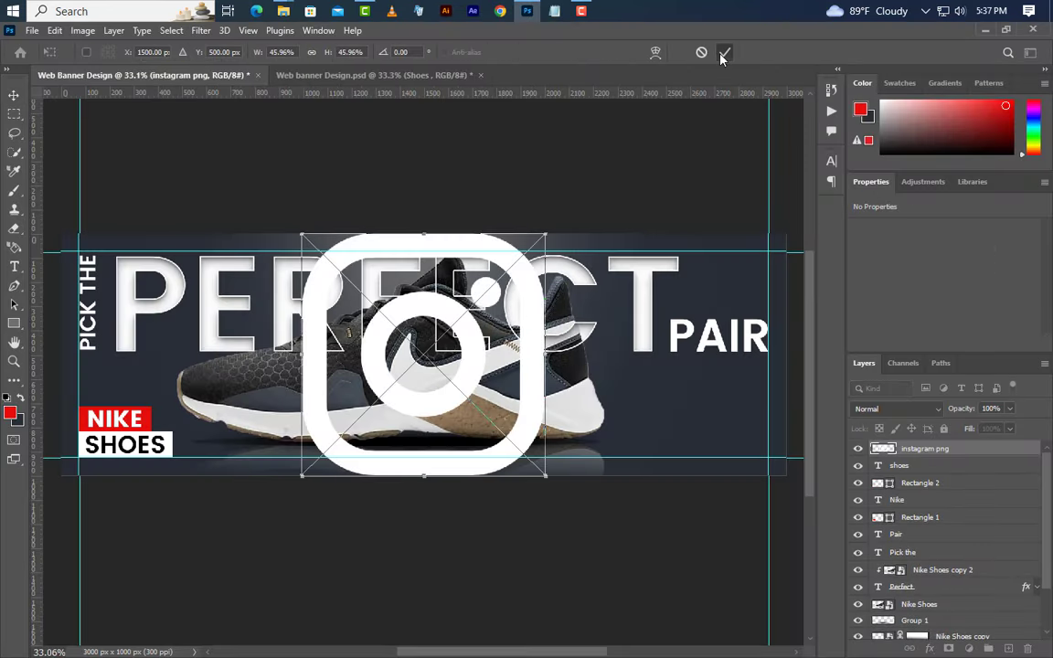
Commit the three placed icons and group them together
{"action": "left_click", "coordinate": [724, 52]}
{"action": "left_click", "coordinate": [724, 52]}
{"action": "left_click", "coordinate": [724, 52]}
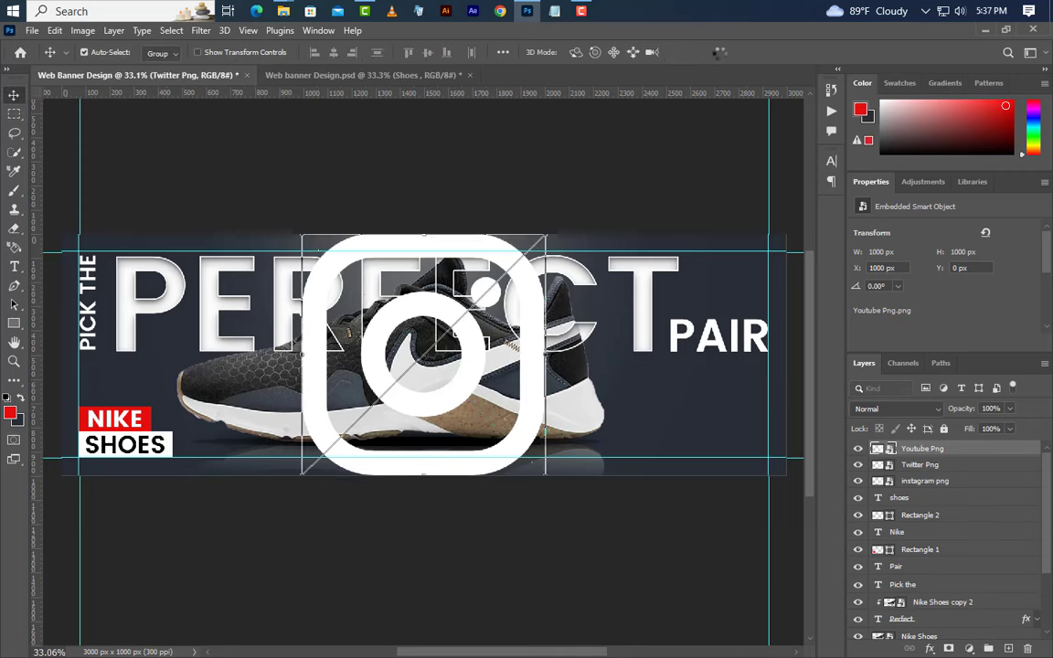
{"action": "left_click", "coordinate": [947, 483], "text": "shift"}
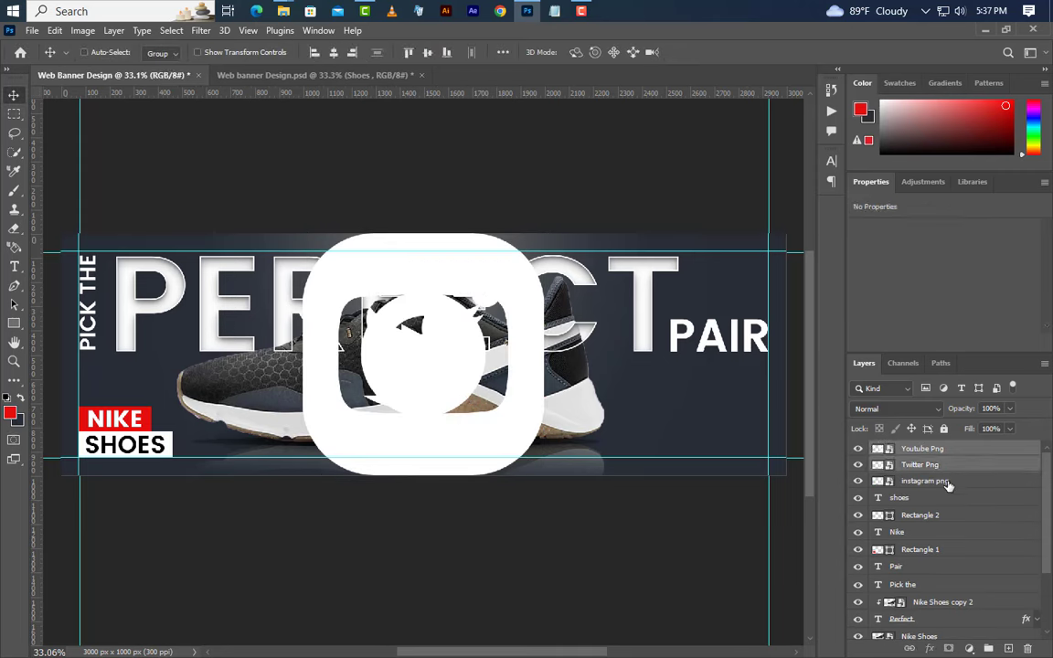
{"action": "key", "text": "ctrl+g"}
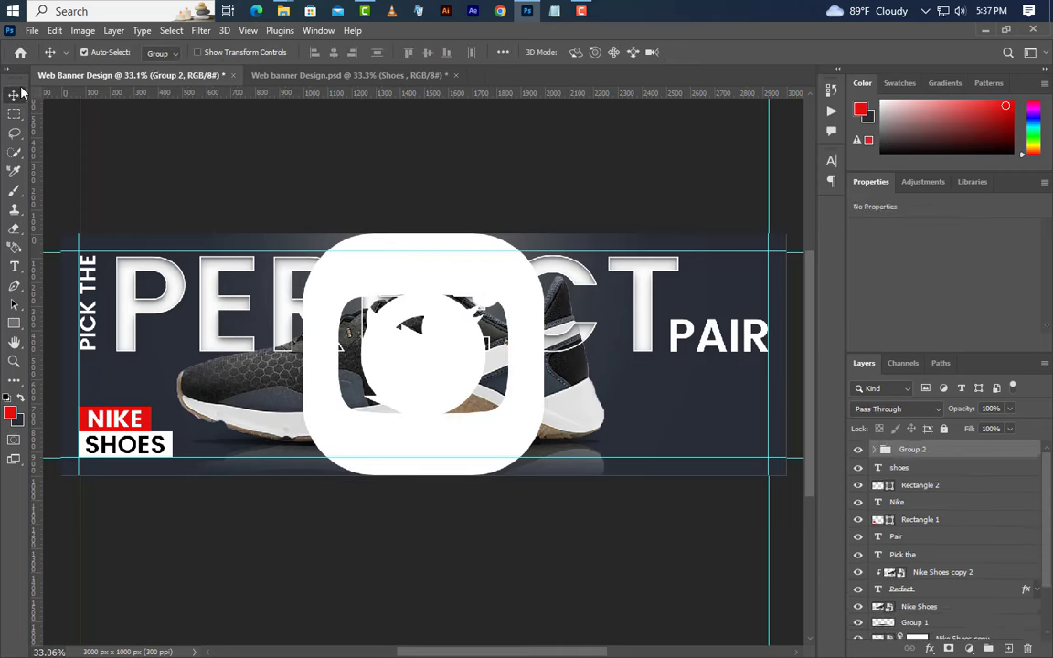
Shrink the icon group and move it to the top right beside PAIR
{"action": "left_click", "coordinate": [55, 30]}
{"action": "left_click", "coordinate": [100, 357]}
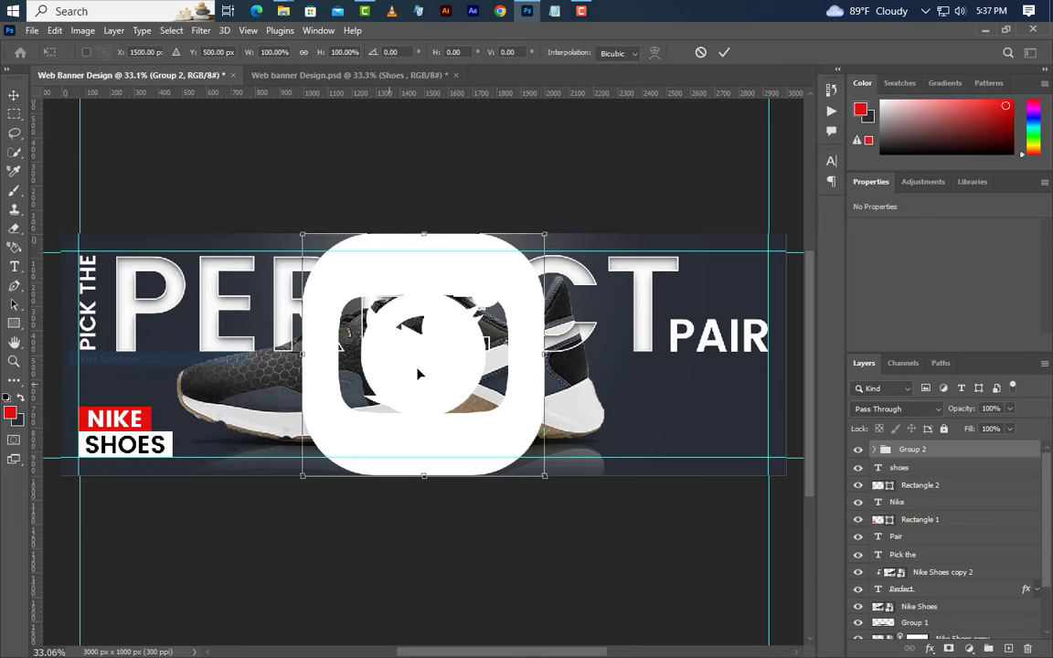
{"action": "mouse_move", "coordinate": [423, 235]}
{"action": "left_mouse_down"}
{"action": "mouse_move", "coordinate": [426, 423]}
{"action": "mouse_move", "coordinate": [719, 284]}
{"action": "left_mouse_up"}
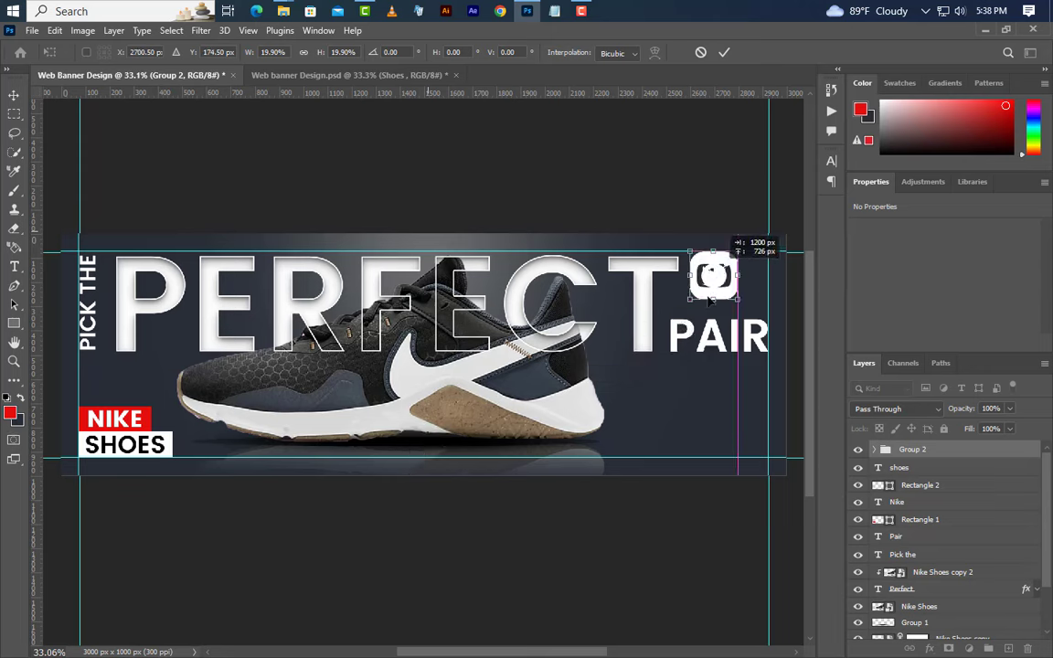
{"action": "mouse_move", "coordinate": [718, 283]}
{"action": "left_mouse_down"}
{"action": "mouse_move", "coordinate": [712, 297]}
{"action": "mouse_move", "coordinate": [714, 259]}
{"action": "left_mouse_up"}
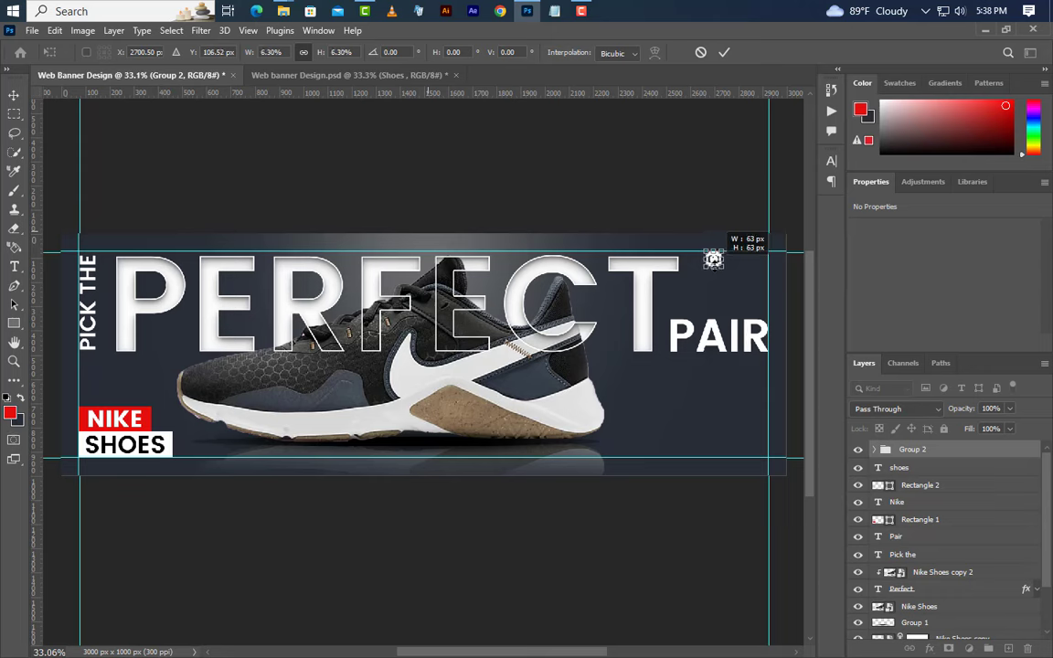
{"action": "left_click", "coordinate": [724, 52]}
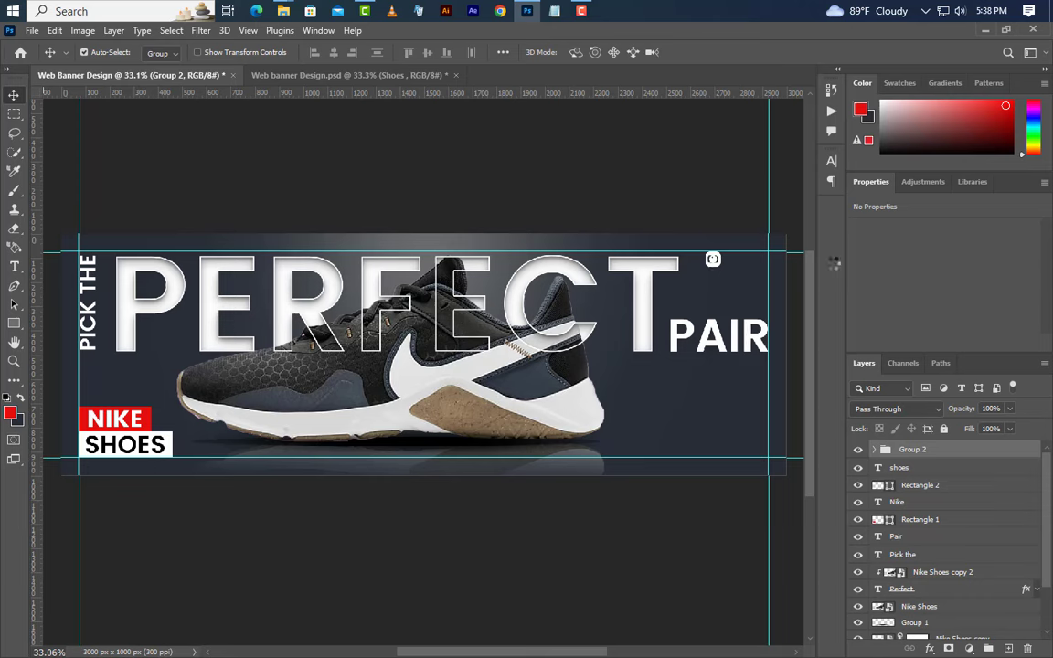
{"action": "key", "text": "shift+Left"}
{"action": "key", "text": "shift+Left"}
{"action": "key", "text": "shift+Left"}
Nudge the Twitter and YouTube icons right into an even row, then shift all three right
{"action": "left_click", "coordinate": [876, 450]}
{"action": "left_click", "coordinate": [926, 482]}
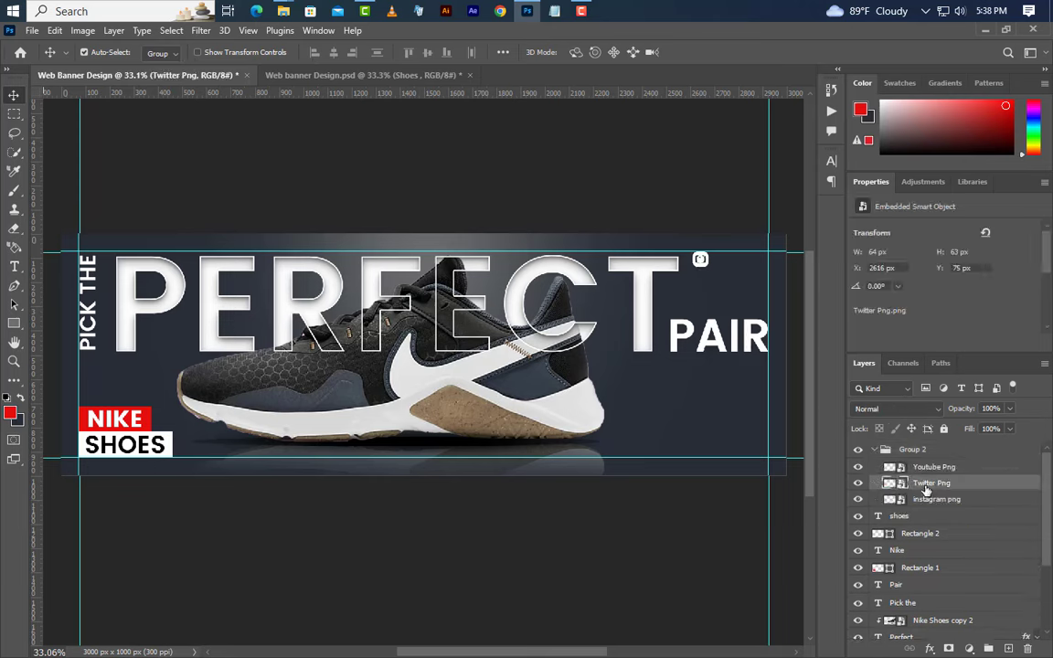
{"action": "key", "text": "shift+Right"}
{"action": "key", "text": "shift+Right"}
{"action": "key", "text": "shift+Right"}
{"action": "left_click", "coordinate": [934, 467]}
{"action": "key", "text": "shift+Right"}
{"action": "key", "text": "shift+Right"}
{"action": "key", "text": "shift+Right"}
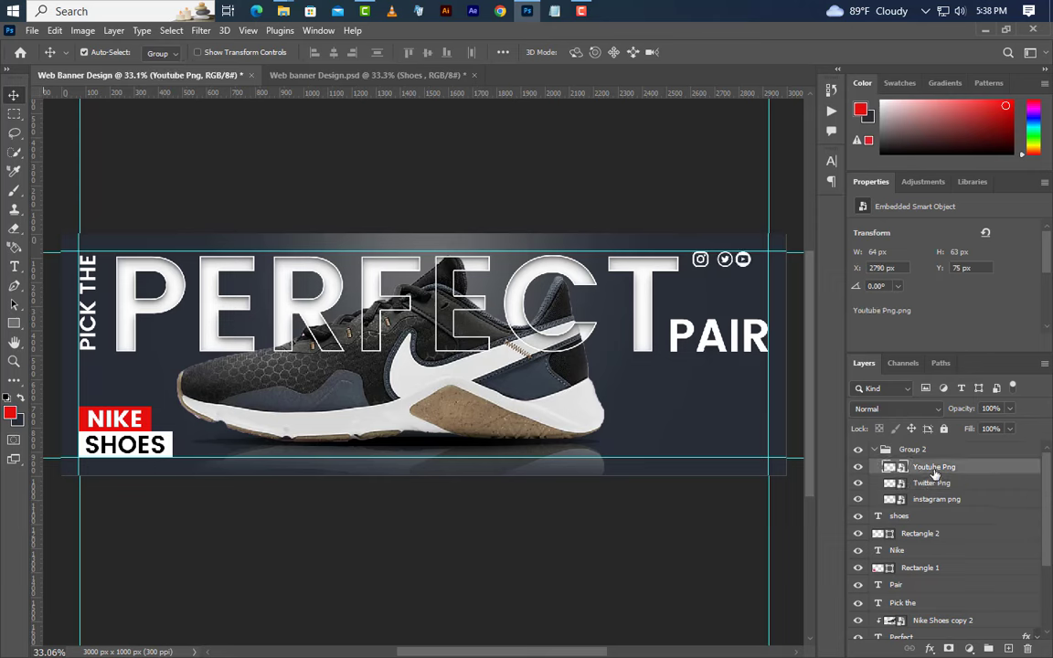
{"action": "key", "text": "shift+Right"}
{"action": "key", "text": "shift+Right"}
{"action": "left_click", "coordinate": [932, 483], "text": "shift"}
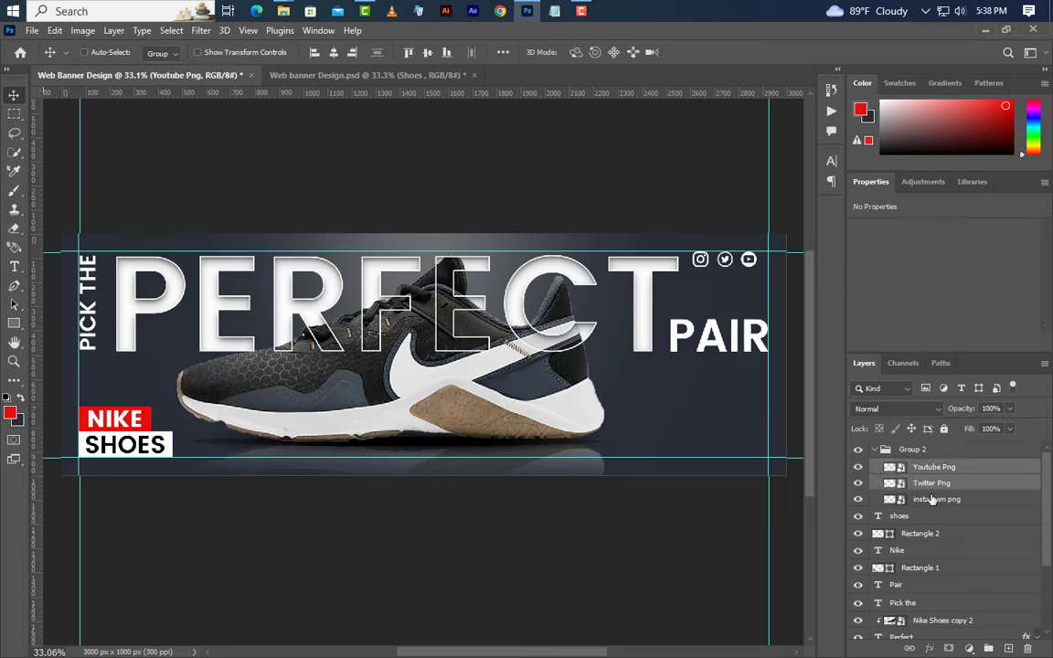
{"action": "left_click", "coordinate": [932, 501], "text": "shift"}
{"action": "key", "text": "shift+Right"}
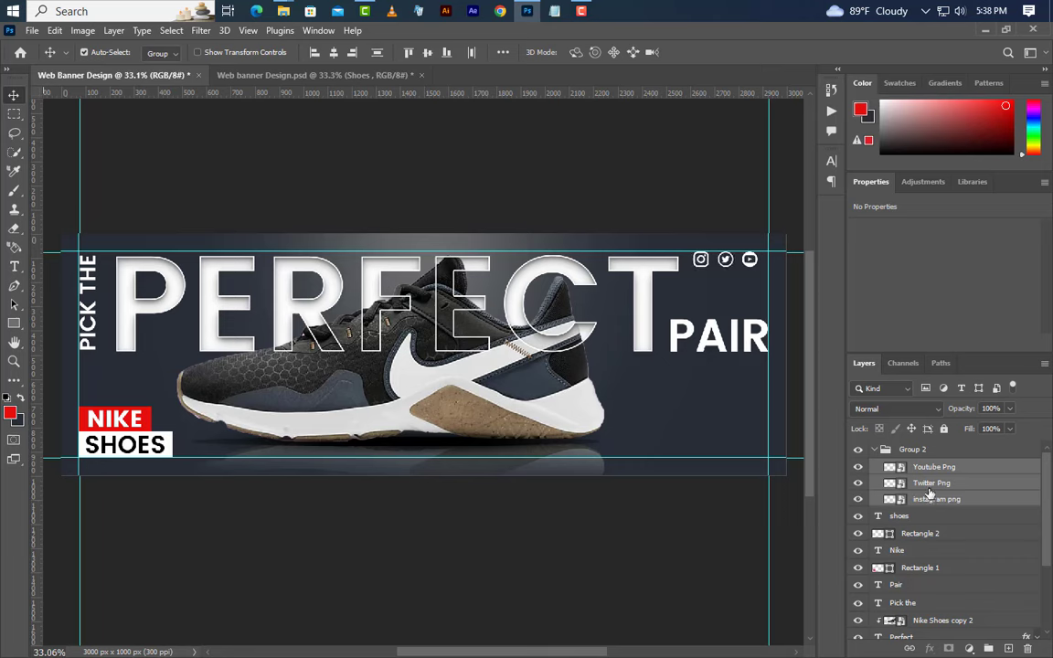
{"action": "key", "text": "shift+Right"}
{"action": "key", "text": "shift+Right"}
Type the 'up to 35% Discount' text line at the banner's right side
{"action": "key", "text": "t"}
{"action": "left_click", "coordinate": [952, 452]}
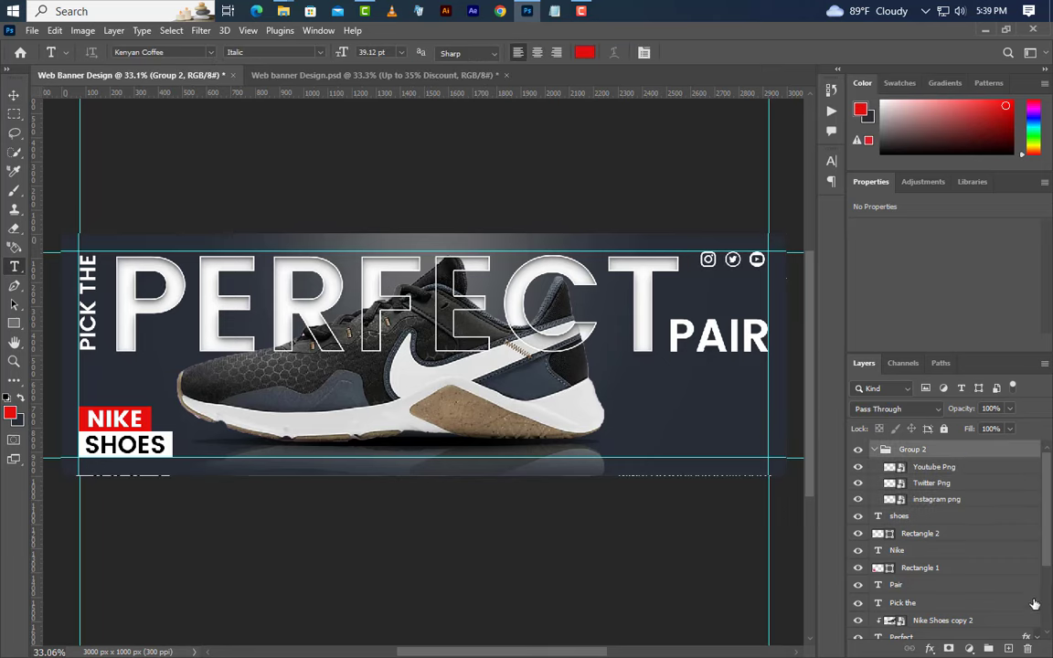
{"action": "left_click", "coordinate": [1009, 648]}
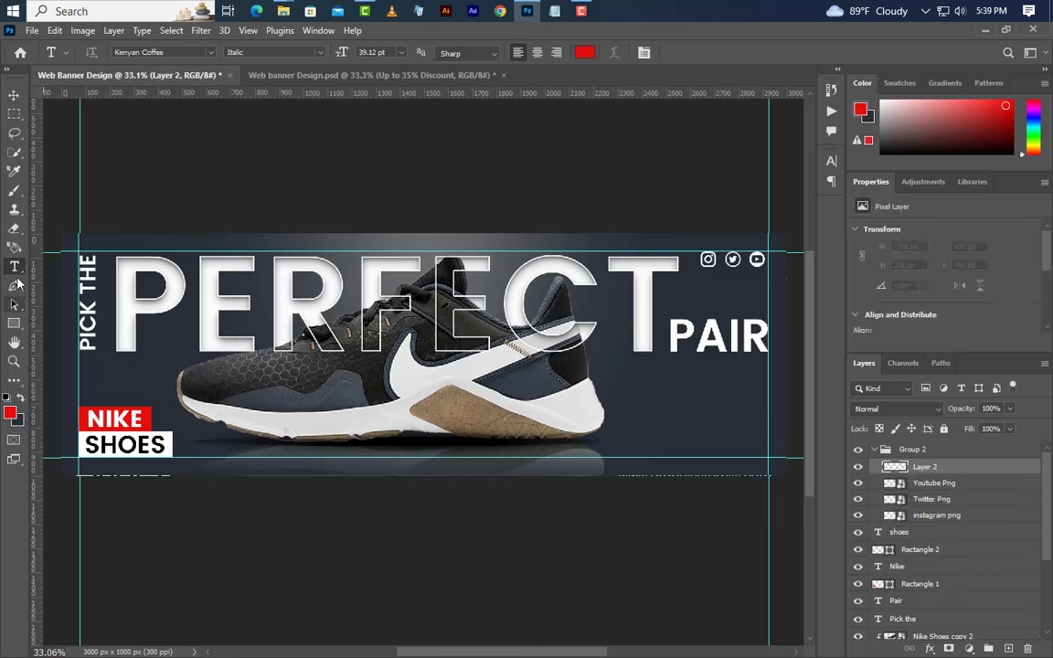
{"action": "left_click", "coordinate": [620, 424]}
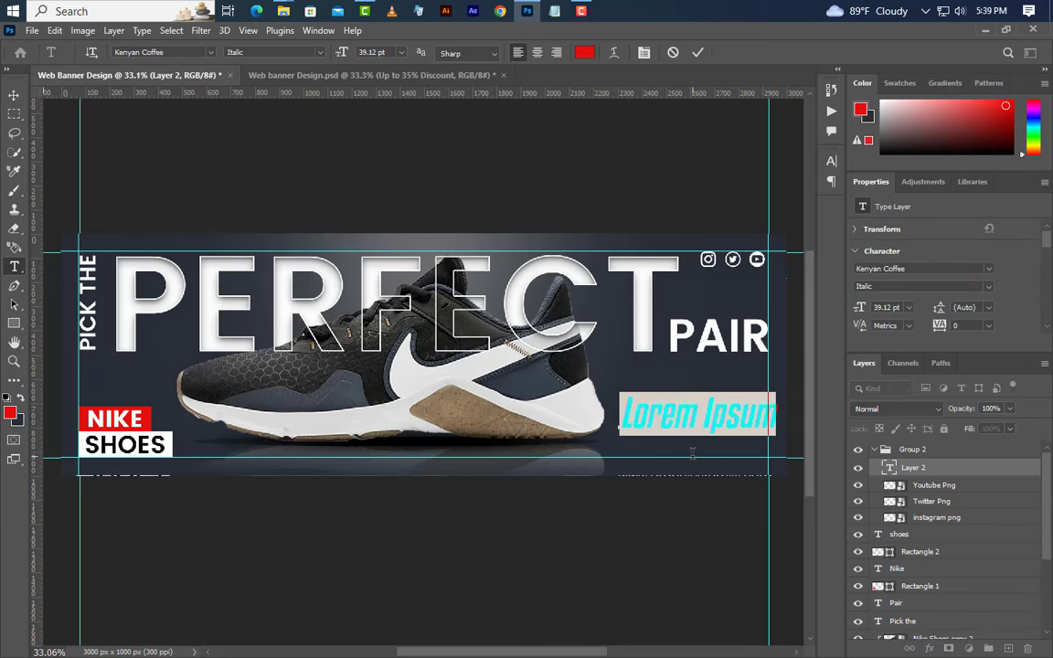
{"action": "type", "text": "up to 35%"}
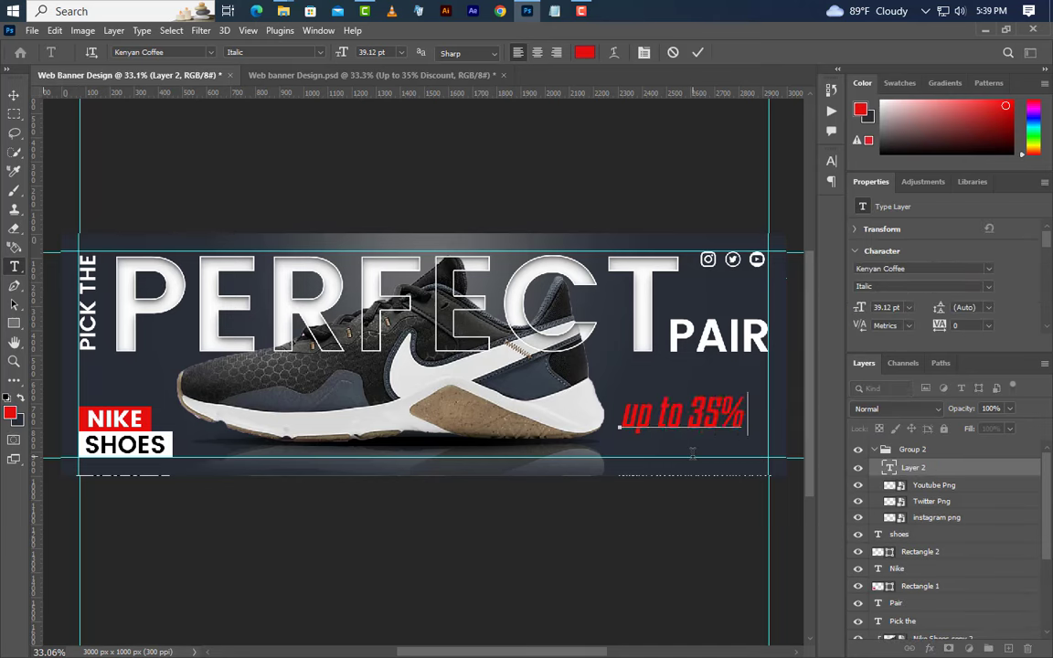
{"action": "type", "text": " Dis"}
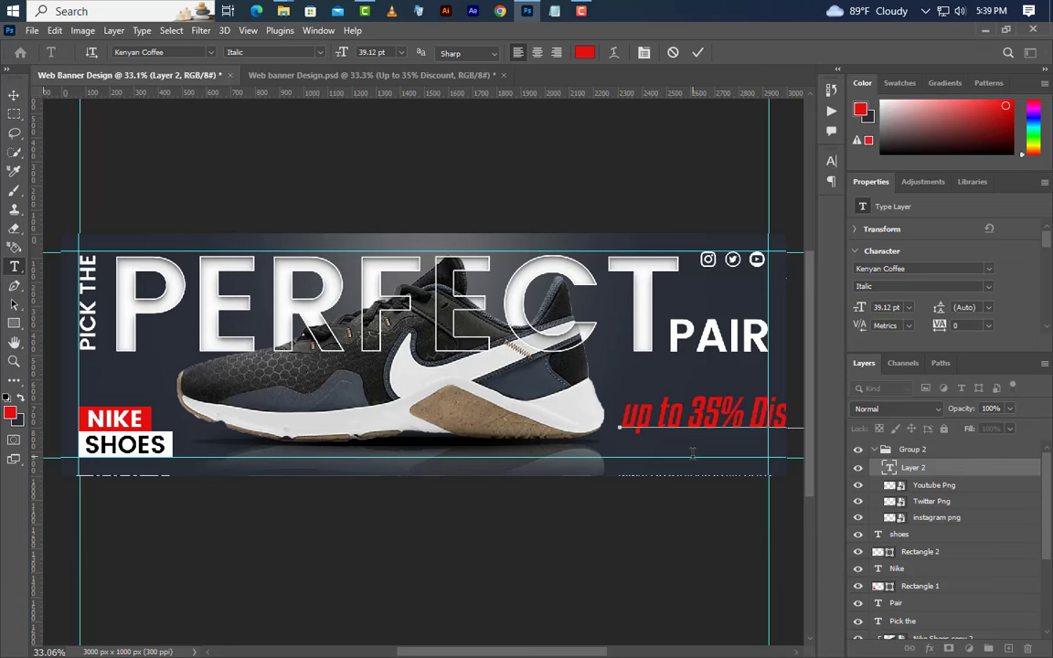
{"action": "left_click", "coordinate": [698, 52]}
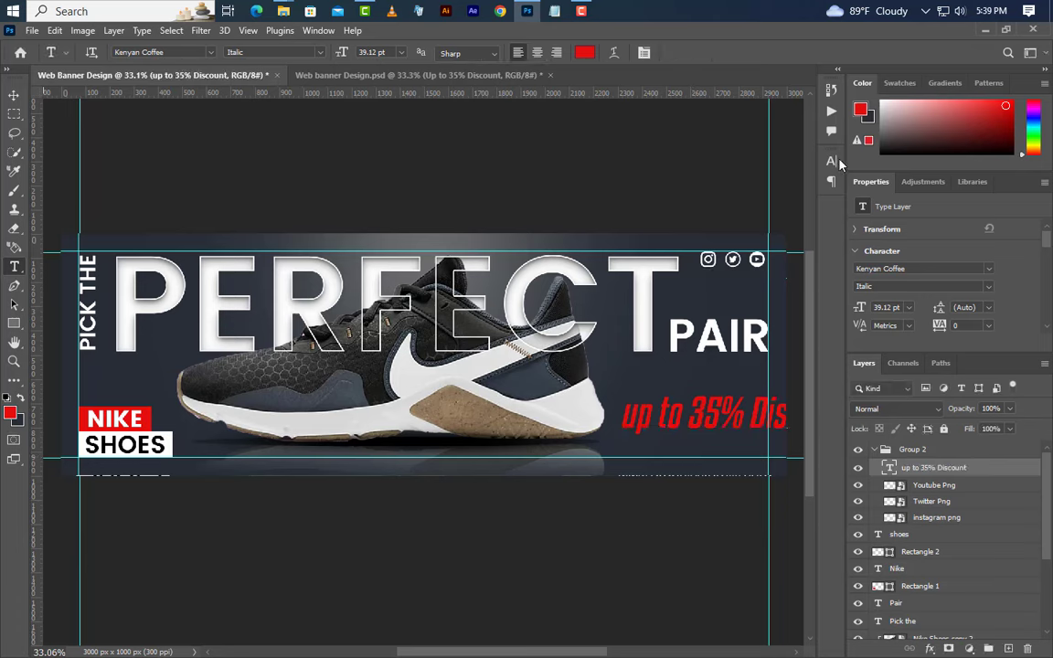
Make the discount line italic, white (ffffff) and All Caps
{"action": "left_click", "coordinate": [831, 161]}
{"action": "left_click", "coordinate": [717, 181]}
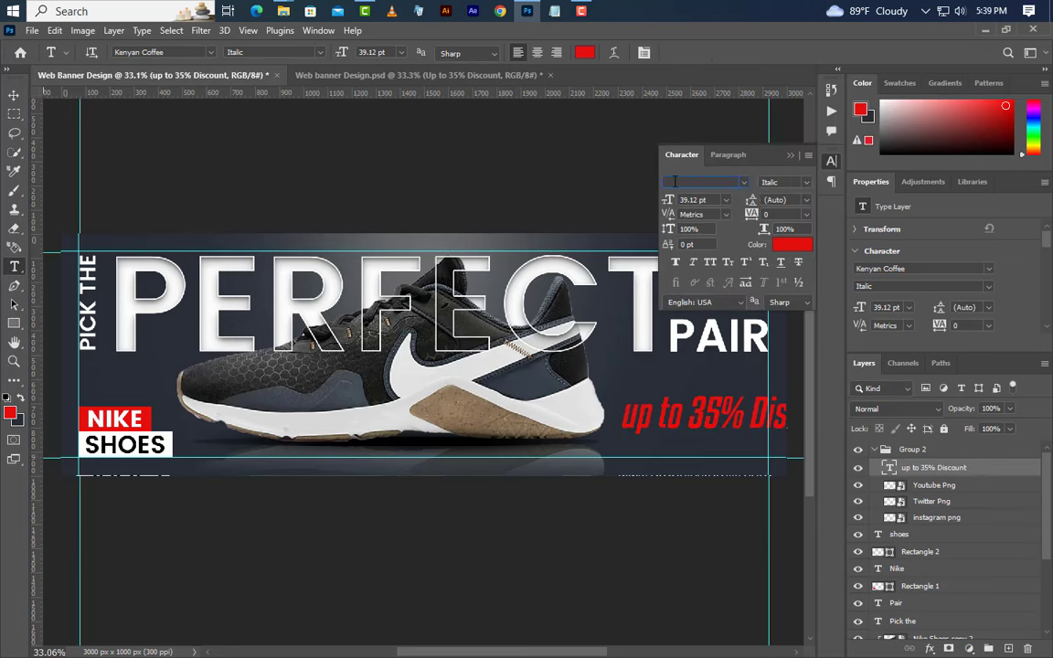
{"action": "left_click", "coordinate": [807, 183]}
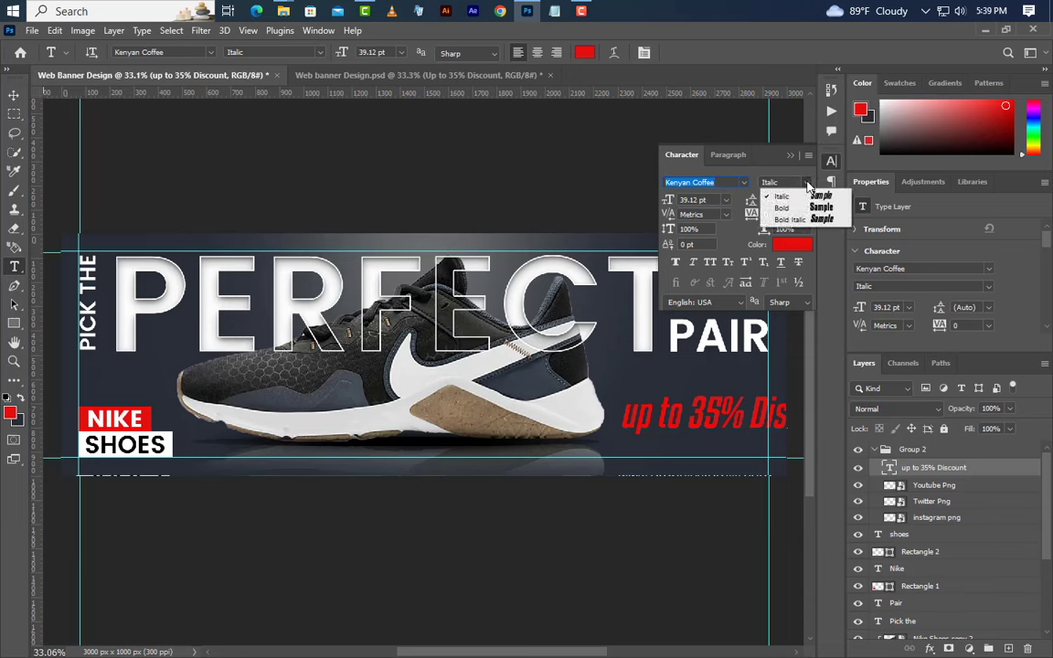
{"action": "left_click", "coordinate": [802, 196]}
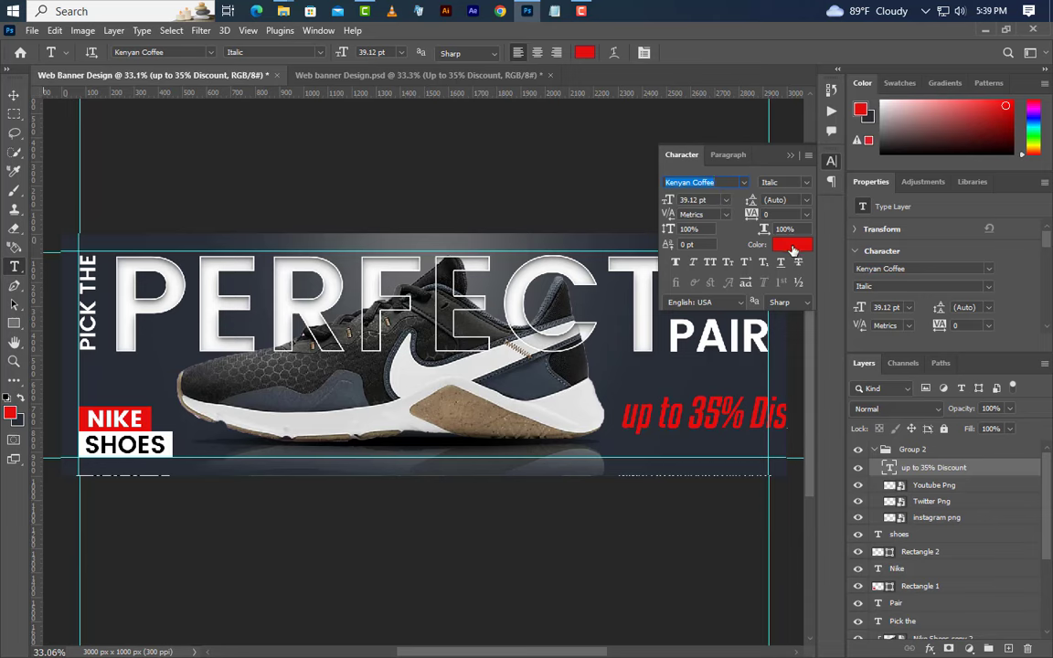
{"action": "left_click", "coordinate": [792, 249]}
{"action": "type", "text": "ffffff"}
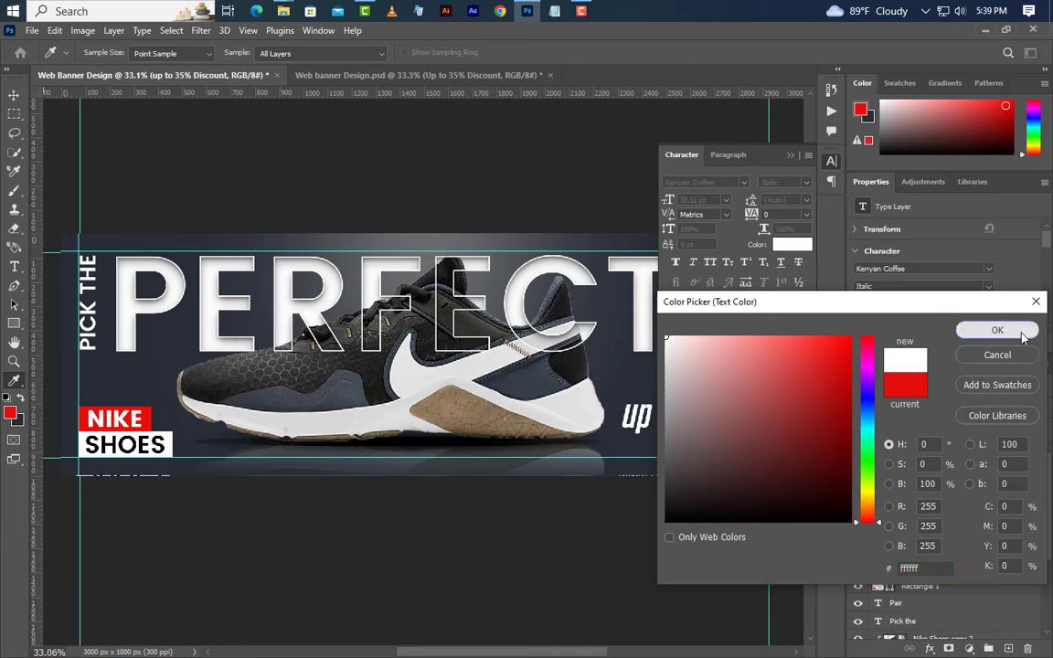
{"action": "left_click", "coordinate": [1023, 337]}
{"action": "left_click", "coordinate": [710, 263]}
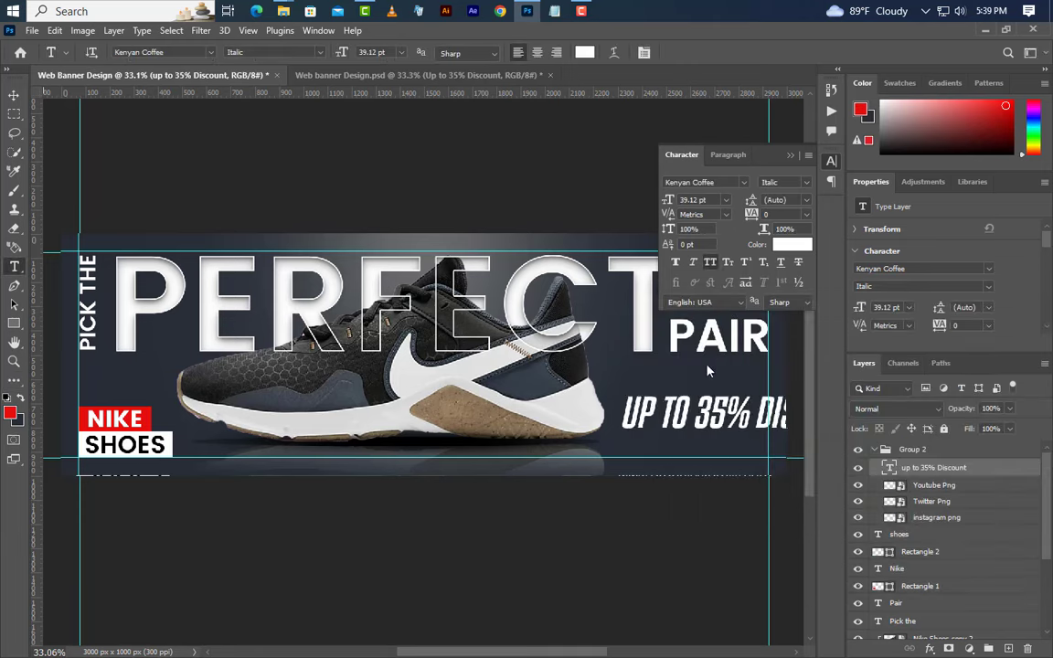
Make 35% bold italic in red e31e24 and resize the line to 21.66 pt
{"action": "left_click_drag", "start_coordinate": [695, 412], "coordinate": [745, 416]}
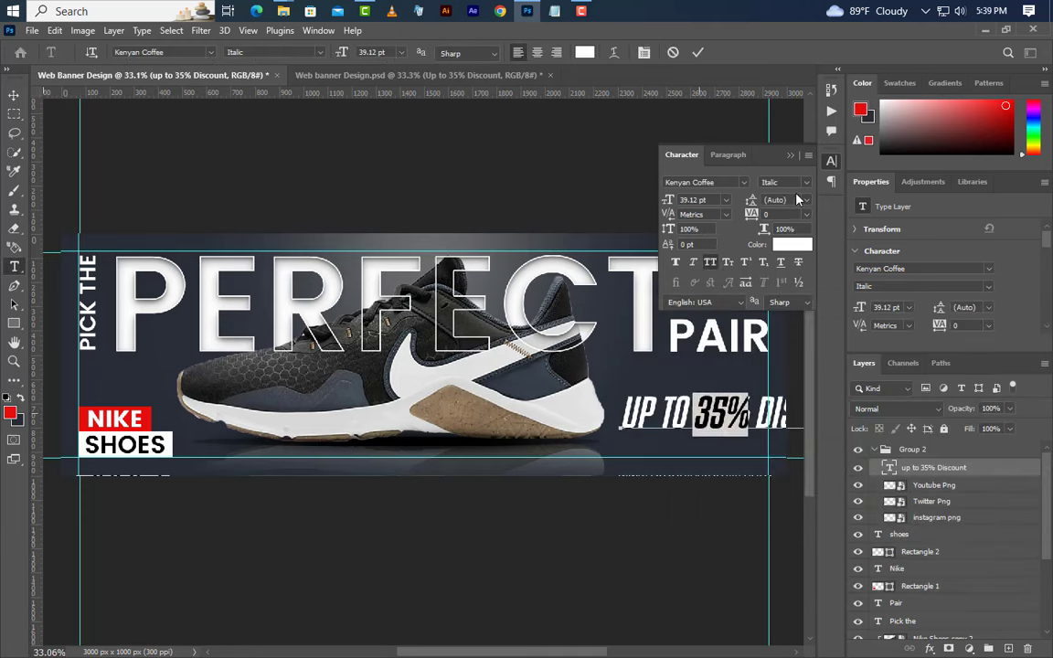
{"action": "left_click", "coordinate": [784, 182]}
{"action": "left_click", "coordinate": [791, 220]}
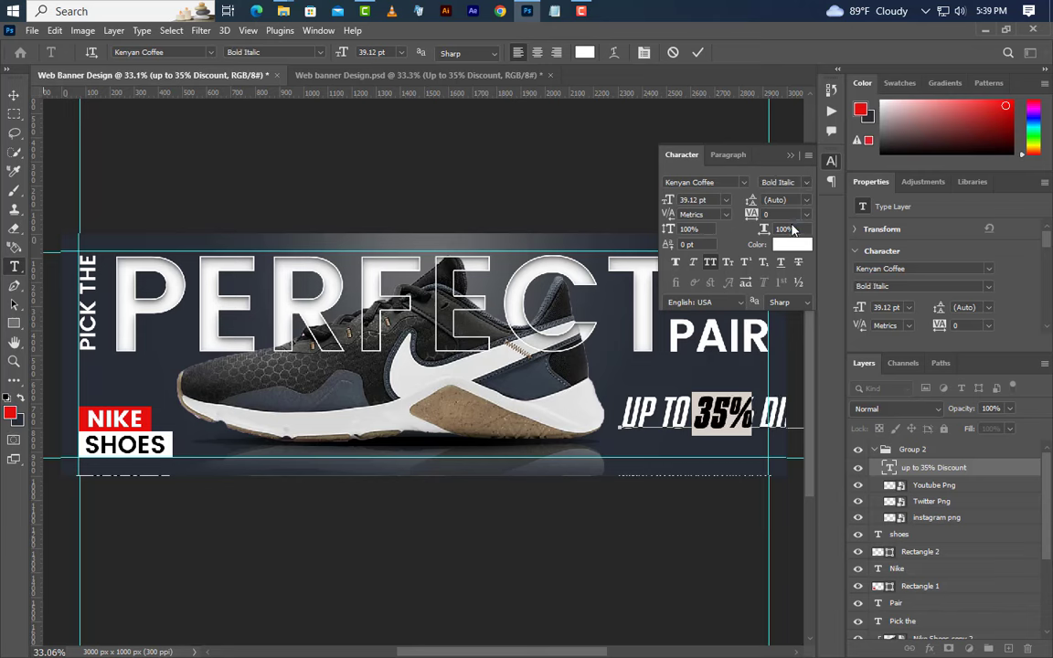
{"action": "left_click", "coordinate": [792, 246]}
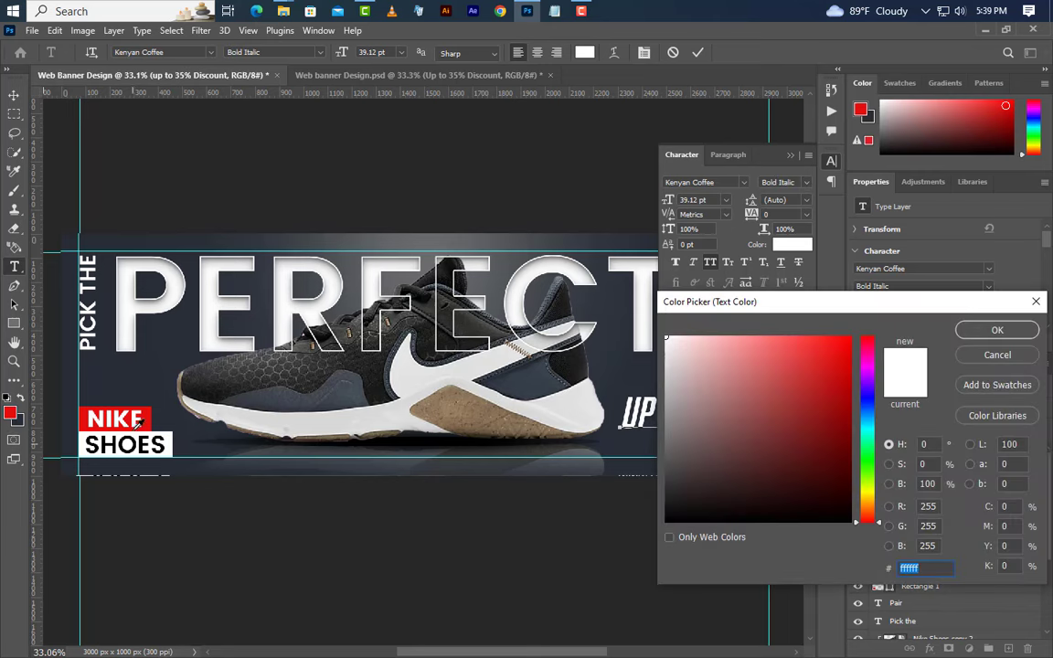
{"action": "type", "text": "e31e24"}
{"action": "left_click", "coordinate": [996, 330]}
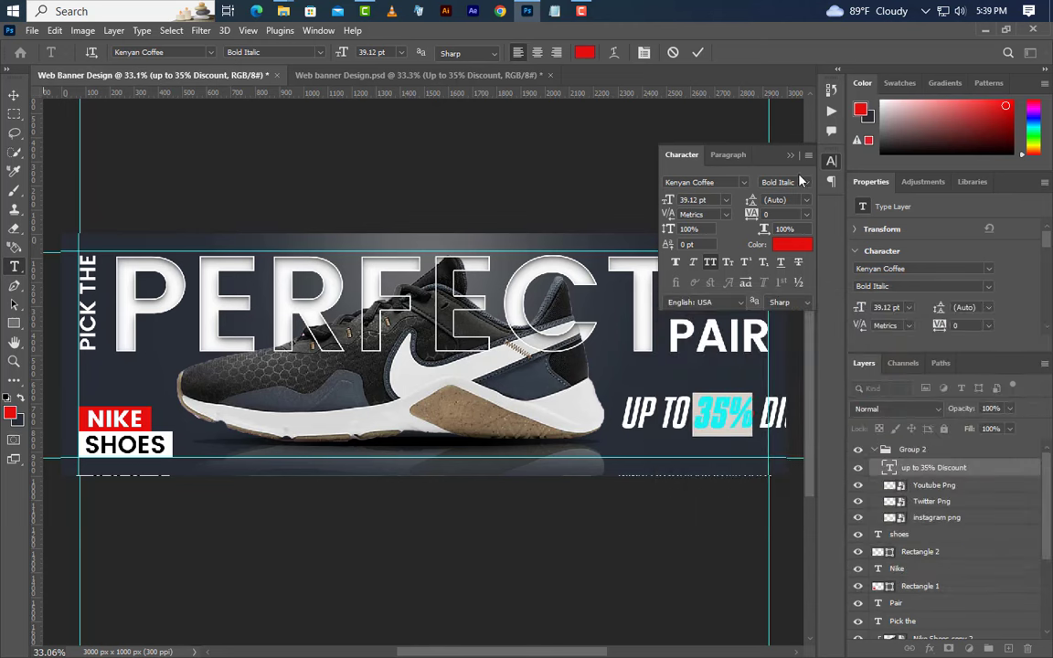
{"action": "left_click", "coordinate": [791, 156]}
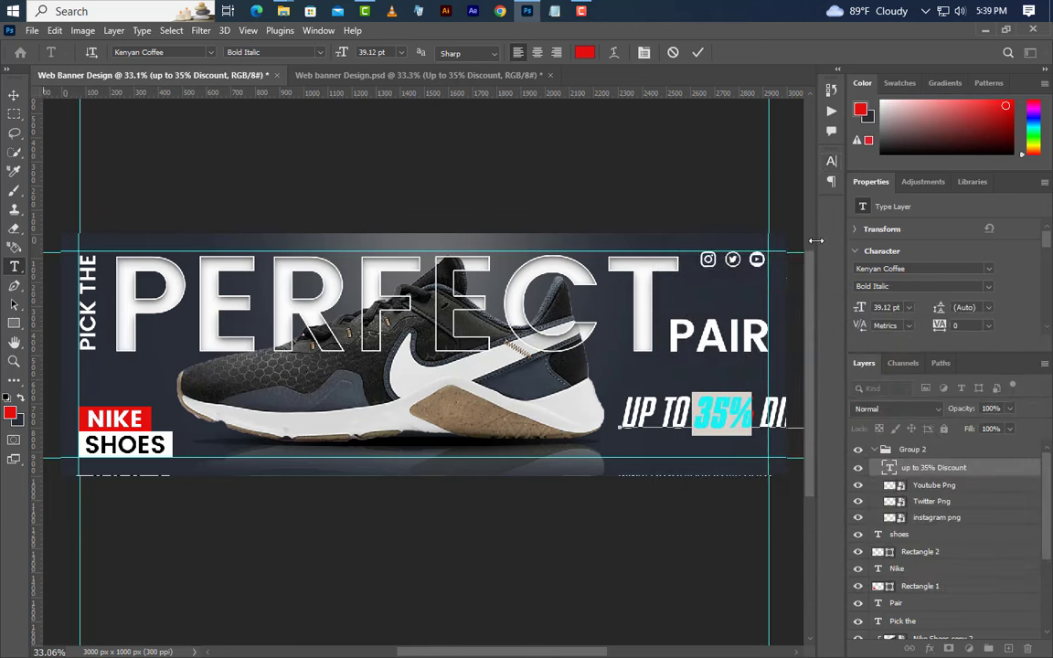
{"action": "left_click", "coordinate": [696, 55]}
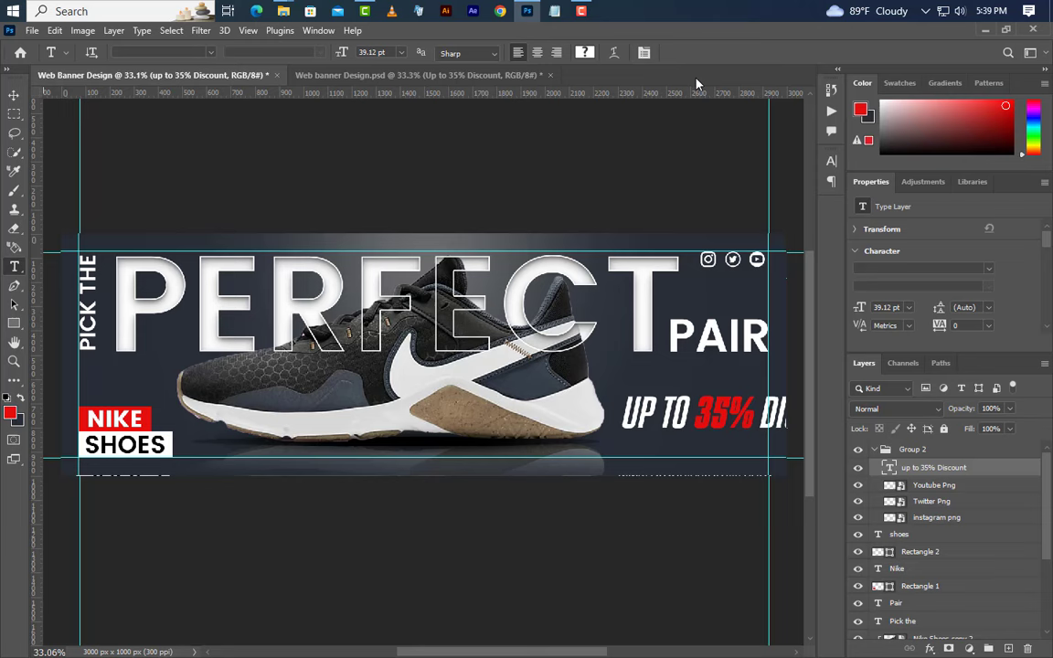
{"action": "left_click", "coordinate": [885, 308]}
{"action": "type", "text": "21.66"}
{"action": "key", "text": "Return"}
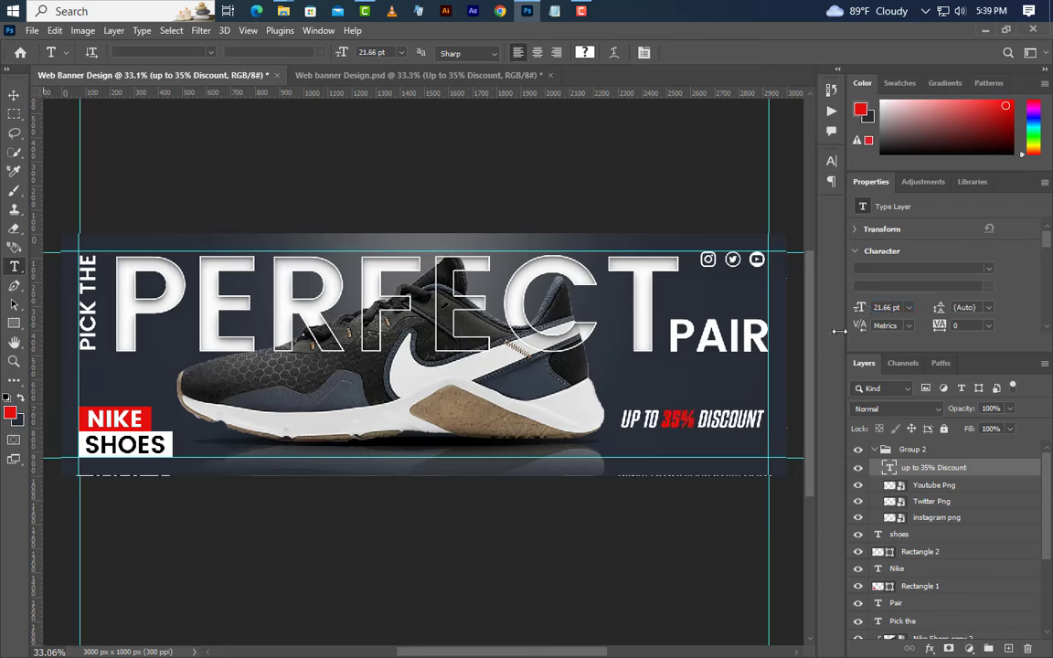
{"action": "left_click", "coordinate": [14, 94]}
Free Transform the discount text layer upward so it sits directly beneath PAIR
{"action": "left_click", "coordinate": [915, 450]}
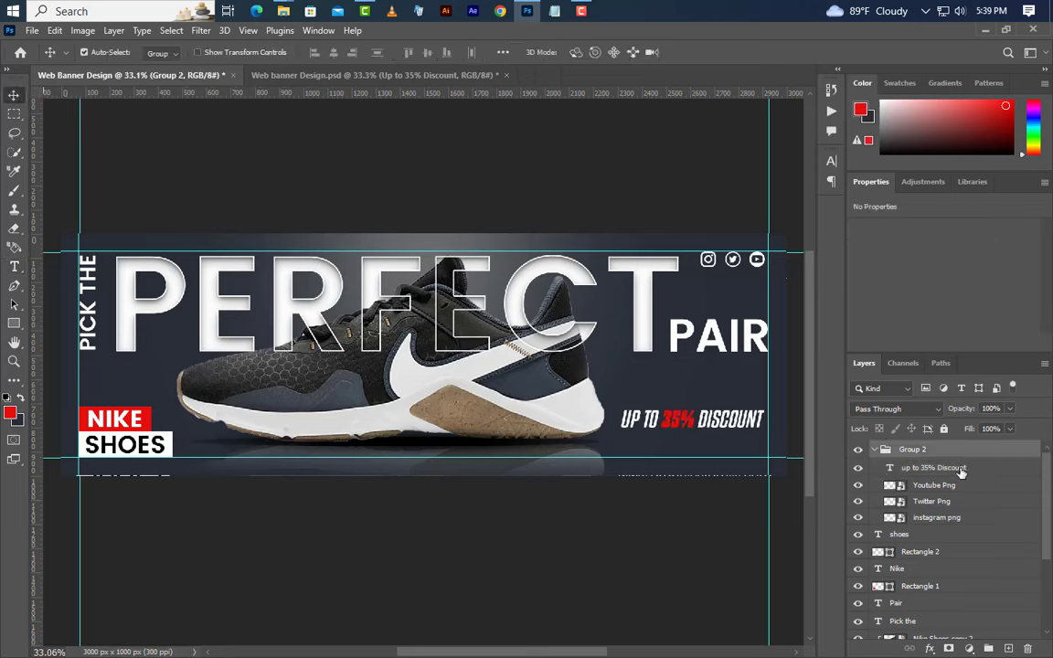
{"action": "left_click", "coordinate": [961, 472]}
{"action": "left_click", "coordinate": [55, 30]}
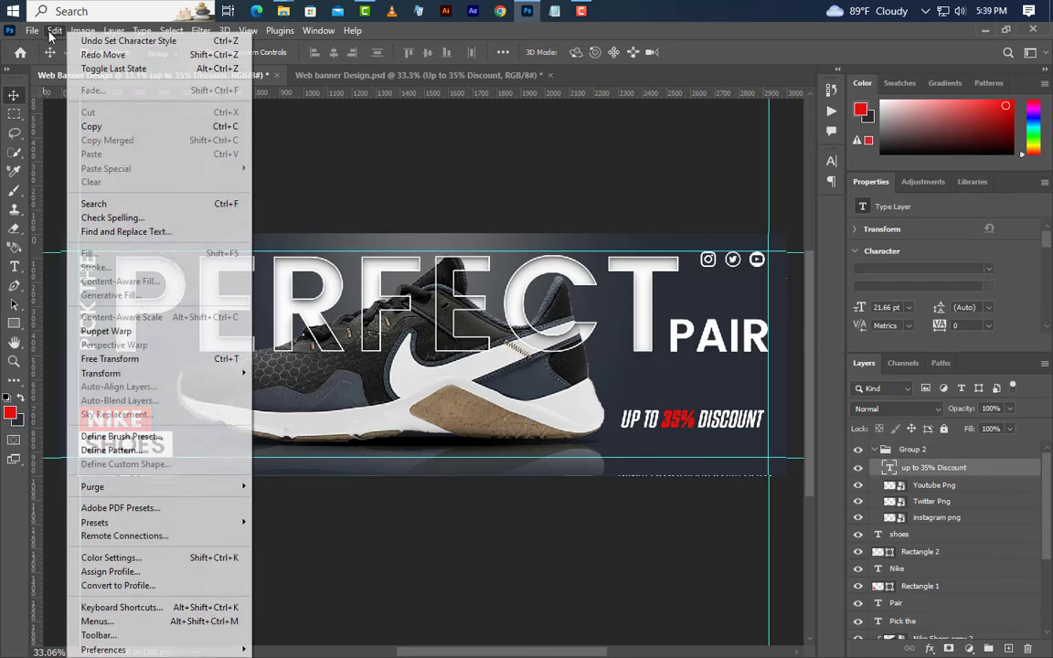
{"action": "left_click", "coordinate": [128, 358]}
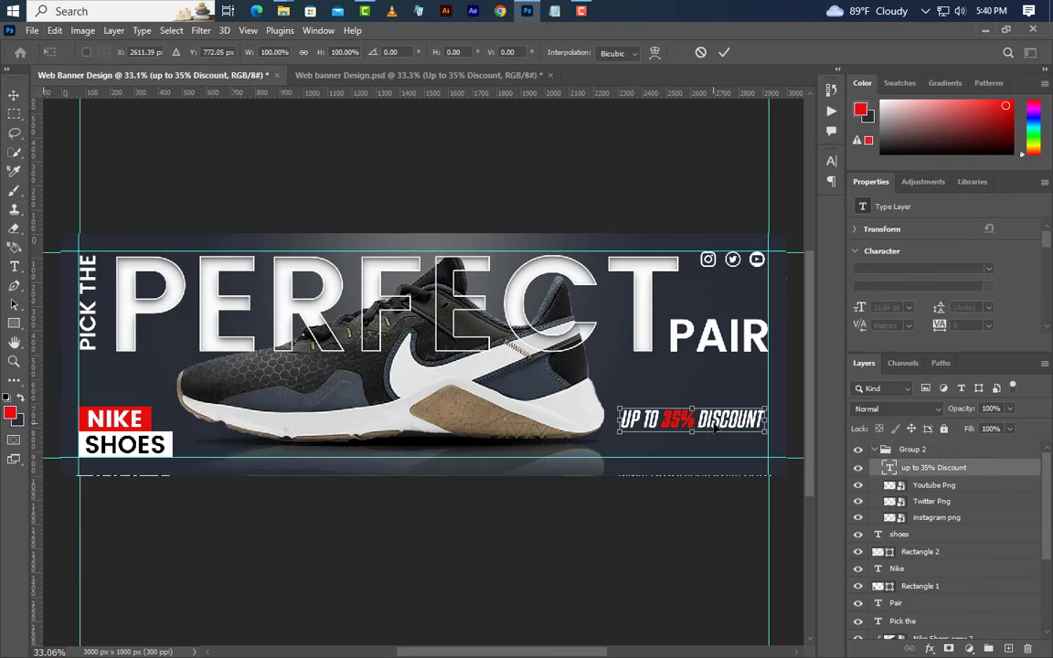
{"action": "left_click_drag", "start_coordinate": [715, 425], "coordinate": [719, 389]}
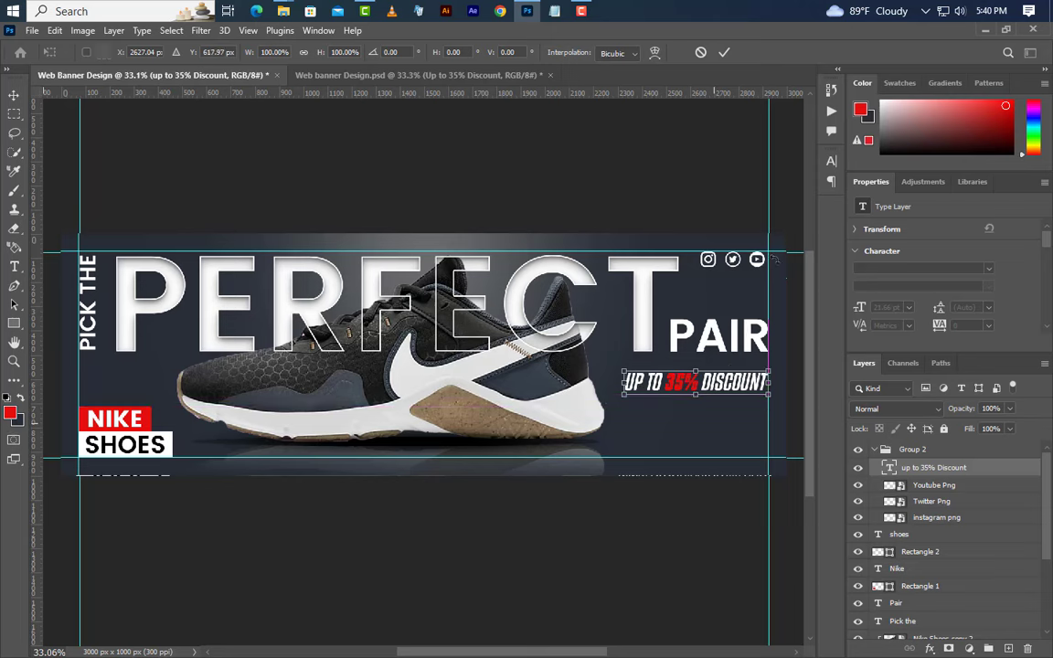
{"action": "left_click", "coordinate": [724, 52]}
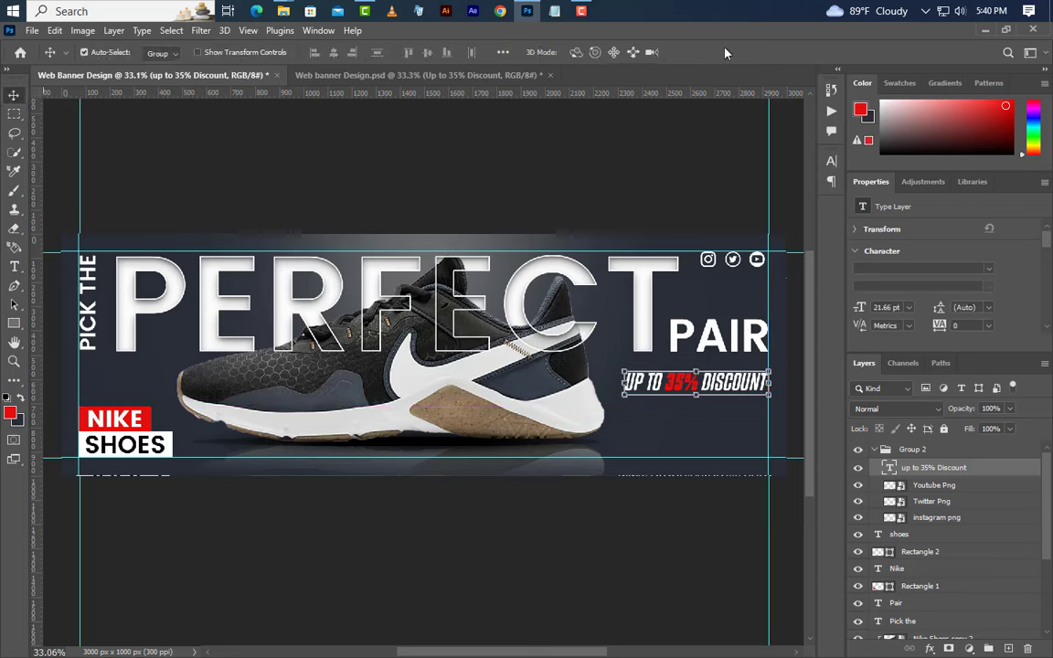
Draw a rectangle below the discount text sized 305 × 92 px
{"action": "left_click", "coordinate": [939, 451]}
{"action": "left_click", "coordinate": [1009, 650]}
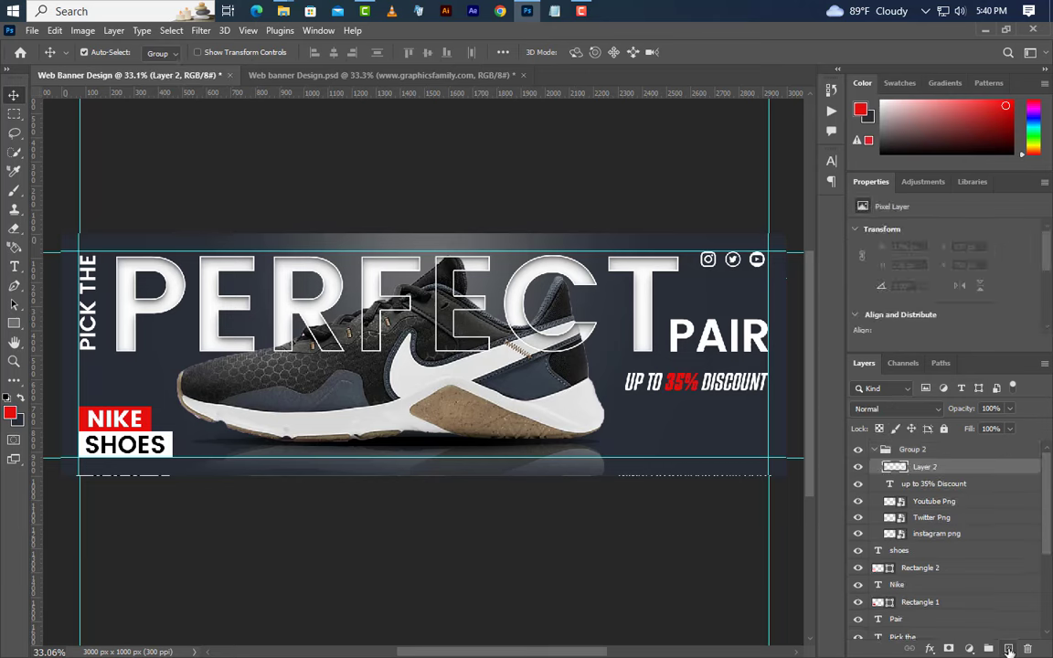
{"action": "left_click", "coordinate": [14, 322]}
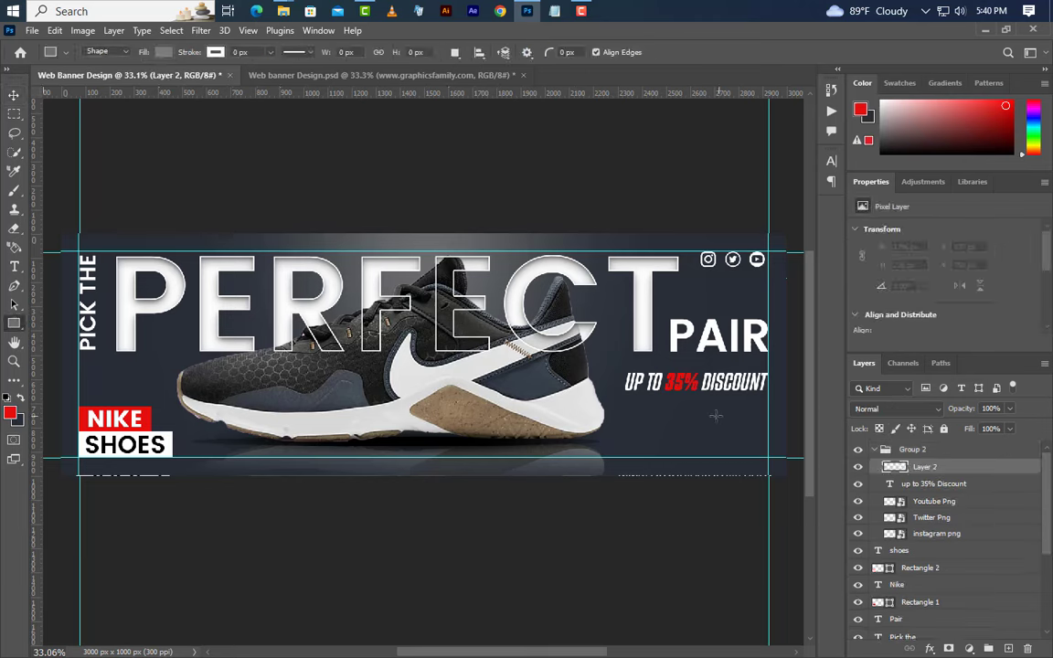
{"action": "left_click_drag", "start_coordinate": [711, 408], "coordinate": [770, 431]}
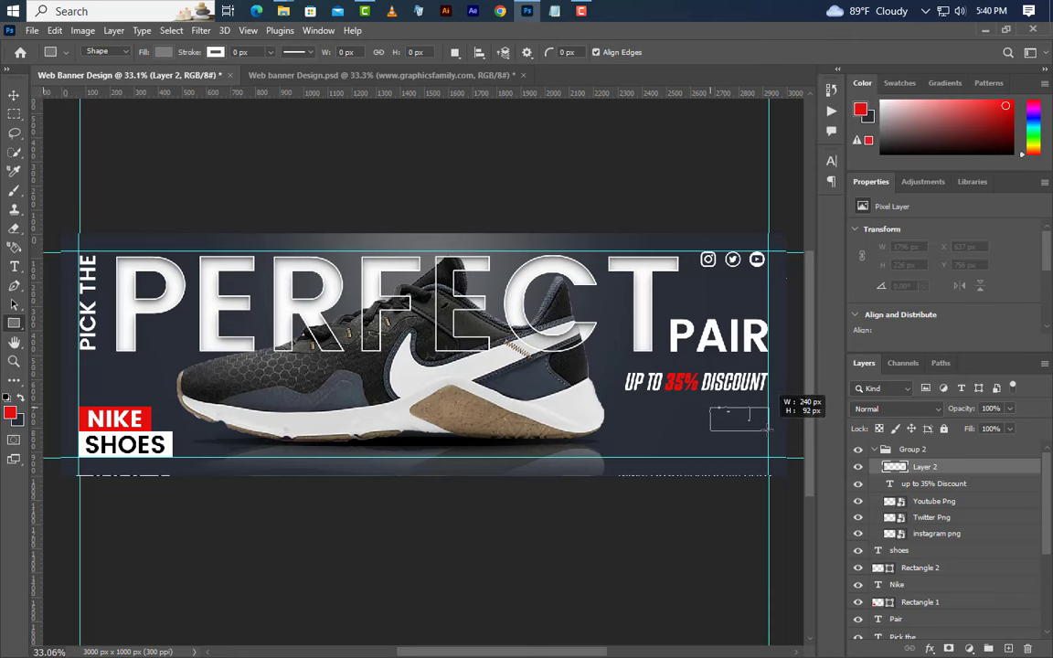
{"action": "left_click", "coordinate": [908, 246]}
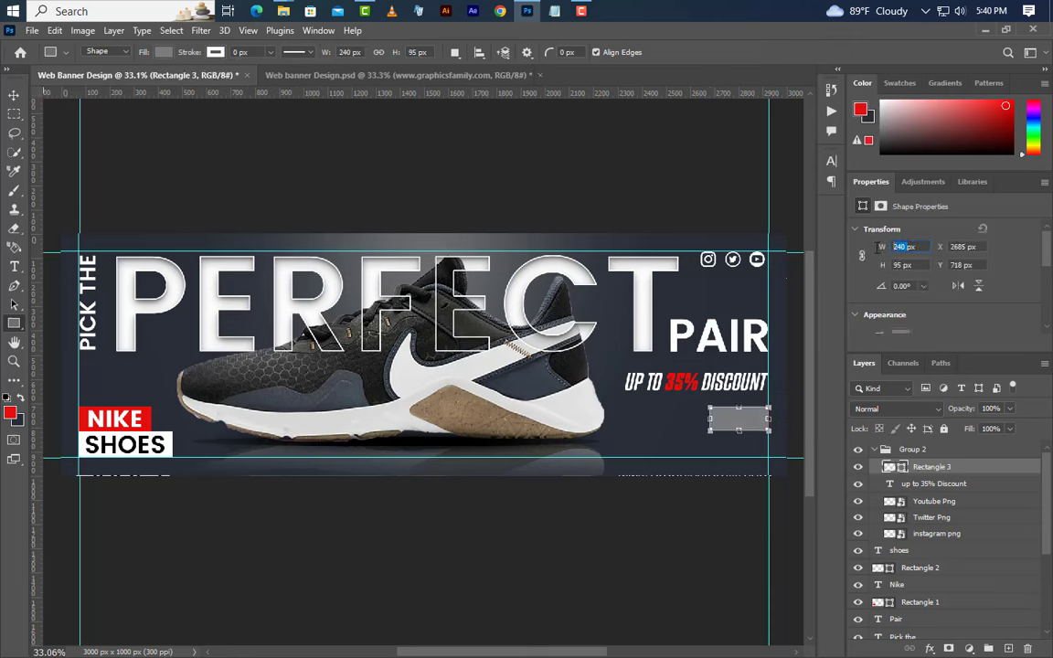
{"action": "type", "text": "05"}
{"action": "key", "text": "Return"}
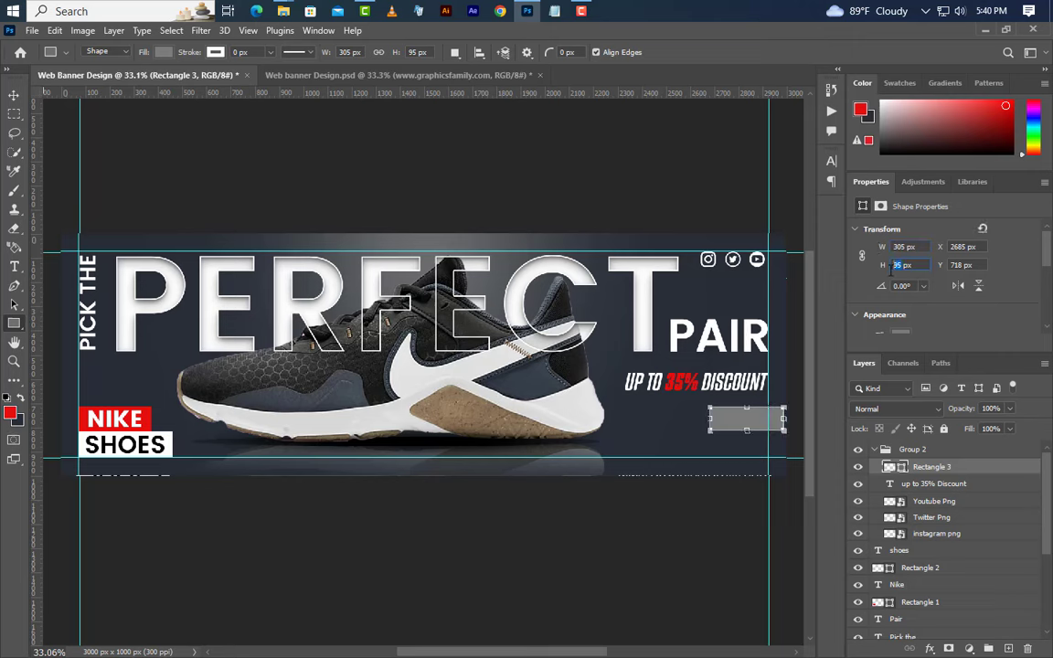
{"action": "type", "text": "9"}
{"action": "key", "text": "Return"}
Fill the rectangle with the NIKE label's red, move it above Group 2, and shift it left under the discount text
{"action": "double_click", "coordinate": [903, 469]}
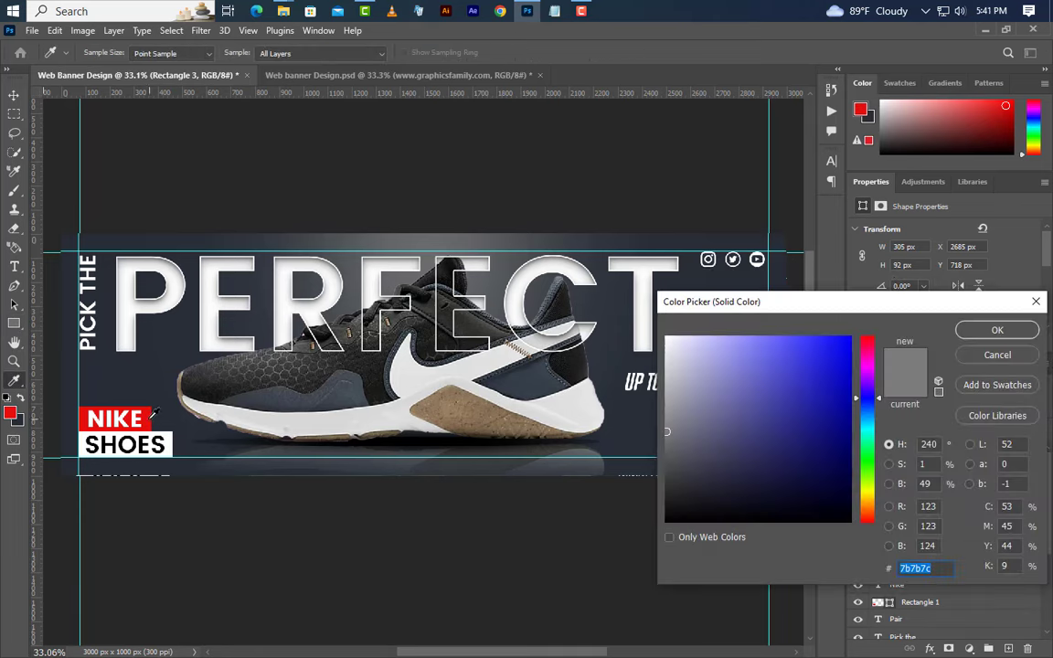
{"action": "left_click", "coordinate": [149, 417]}
{"action": "left_click", "coordinate": [998, 330]}
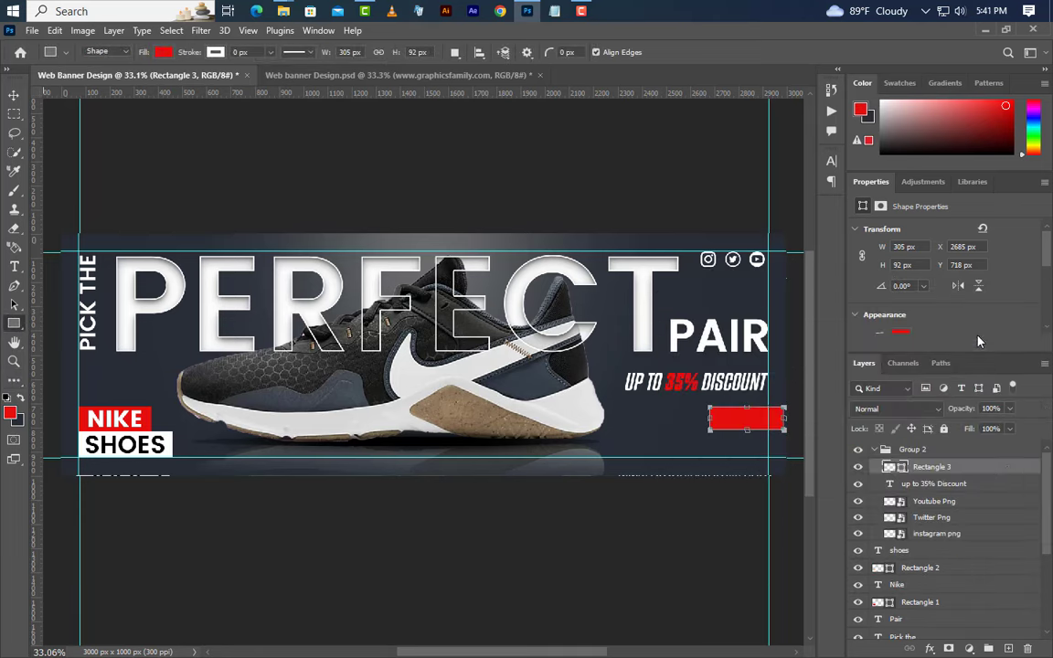
{"action": "left_click_drag", "start_coordinate": [960, 466], "coordinate": [996, 446]}
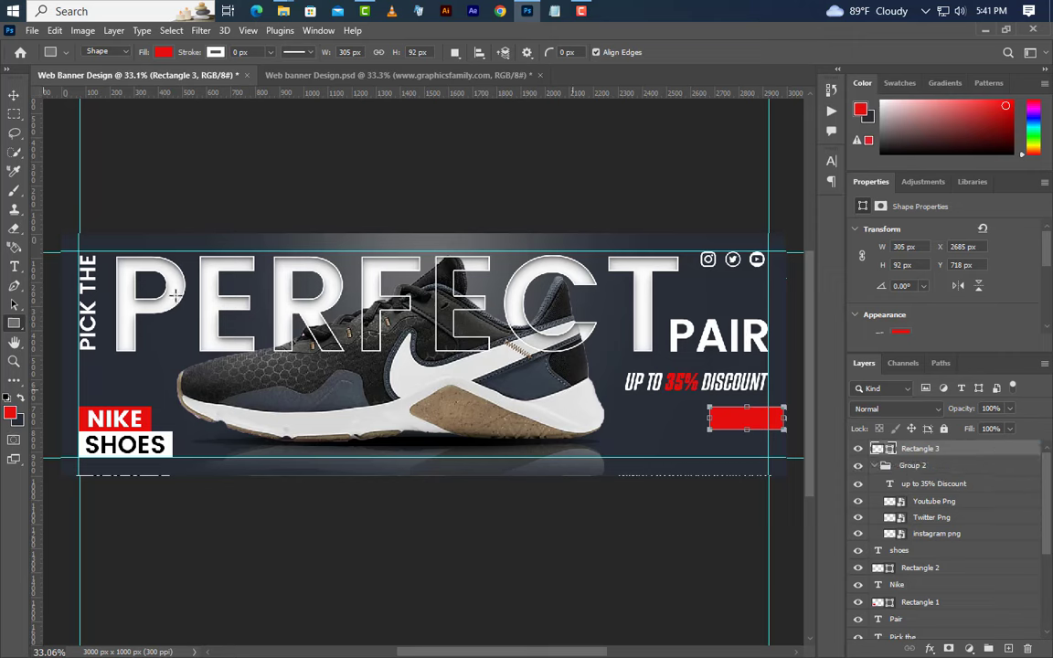
{"action": "key", "text": "v"}
{"action": "left_click_drag", "start_coordinate": [739, 424], "coordinate": [720, 426]}
Type 'SHOP NOW' text on the red rectangle
{"action": "key", "text": "t"}
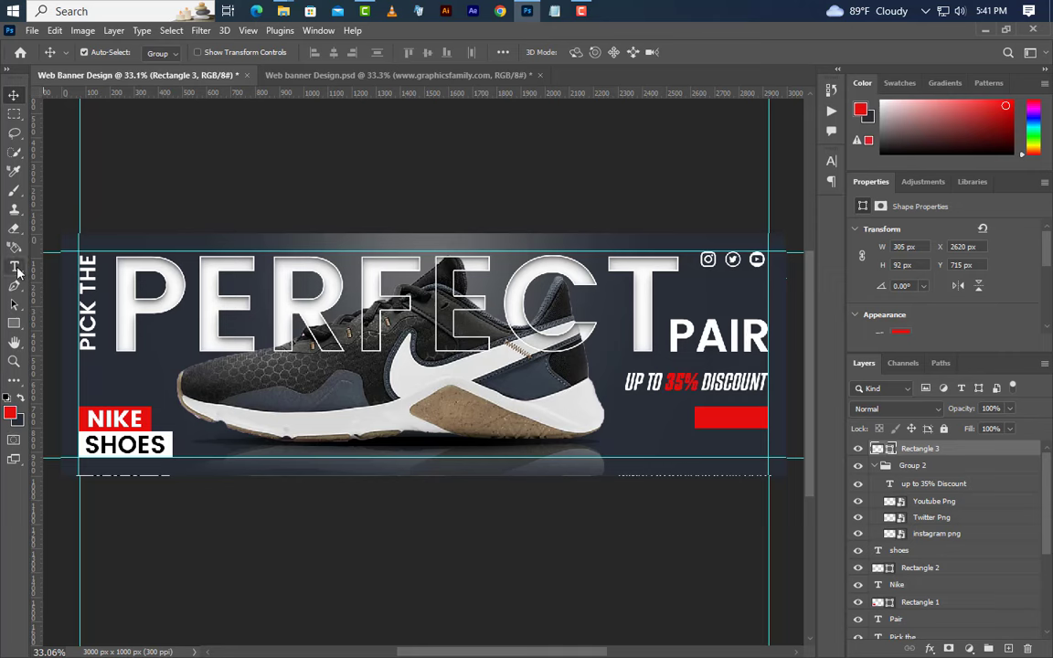
{"action": "left_click", "coordinate": [1008, 646]}
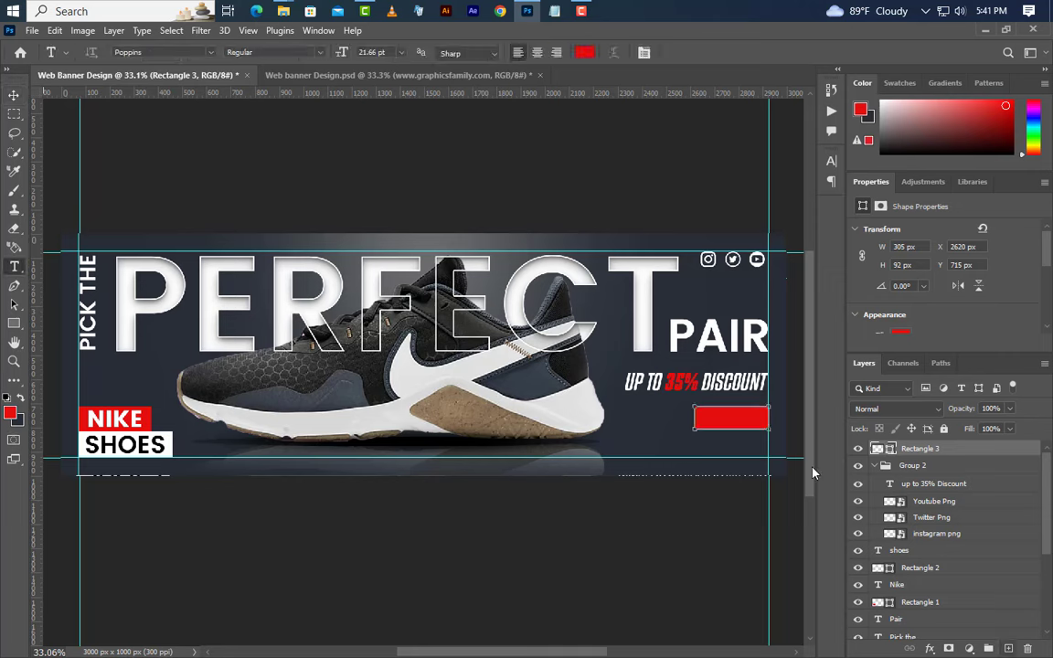
{"action": "left_click", "coordinate": [698, 422]}
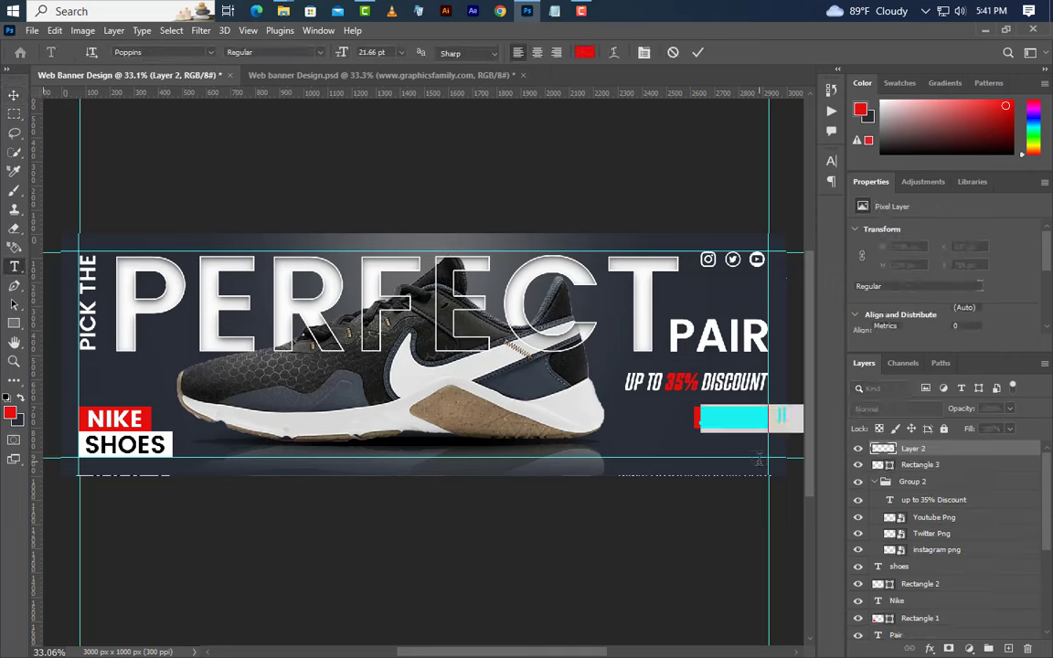
{"action": "key", "text": "BackSpace"}
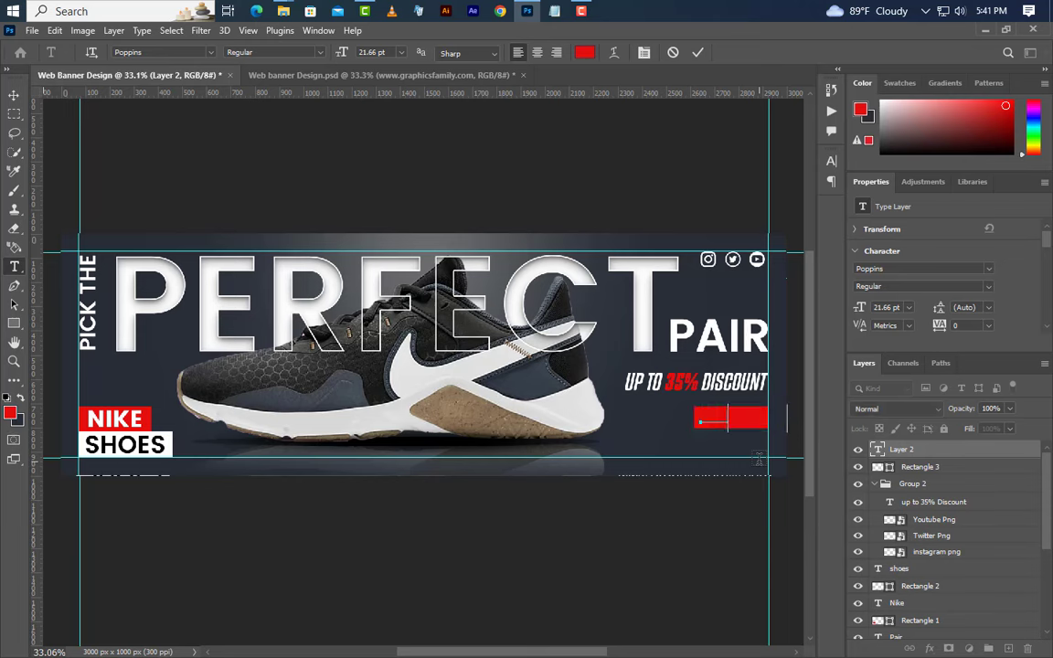
{"action": "type", "text": "NOW"}
{"action": "left_click", "coordinate": [697, 52]}
Style SHOP NOW white, SemiBold at 11.2 pt, then deselect the layer
{"action": "left_click", "coordinate": [831, 161]}
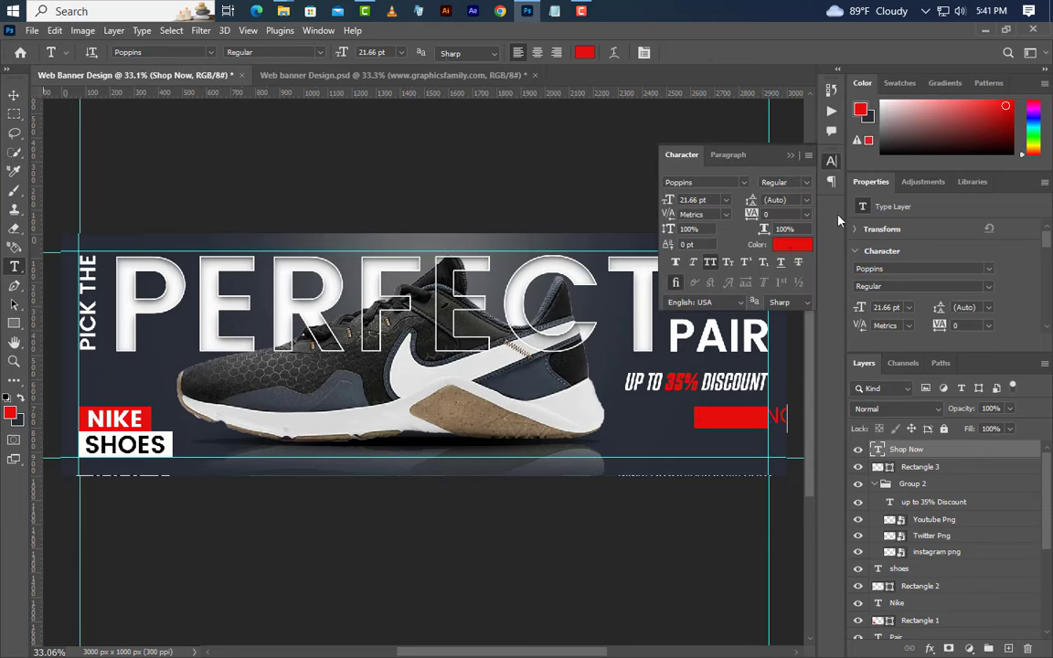
{"action": "left_click", "coordinate": [793, 248]}
{"action": "left_click", "coordinate": [666, 338]}
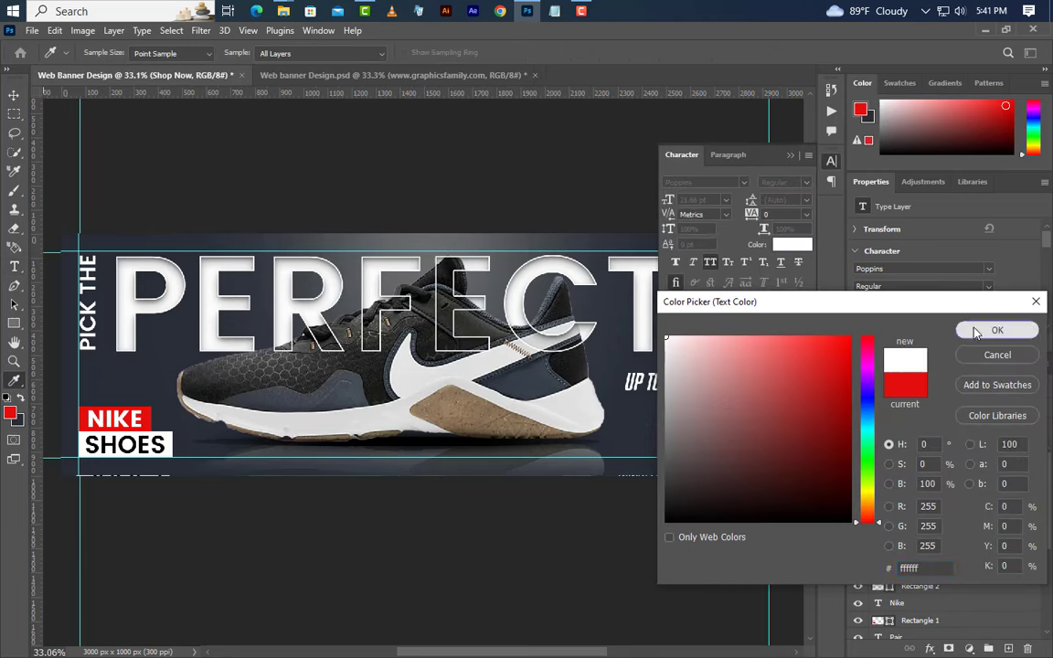
{"action": "left_click", "coordinate": [976, 333]}
{"action": "left_click", "coordinate": [808, 186]}
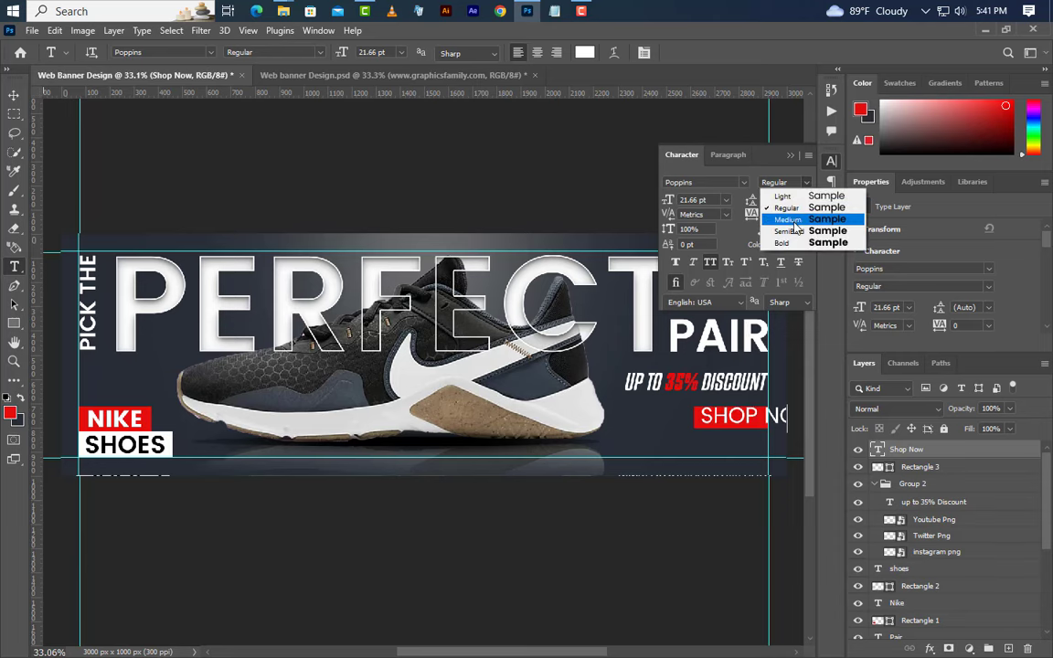
{"action": "left_click", "coordinate": [768, 229]}
{"action": "left_click", "coordinate": [695, 199]}
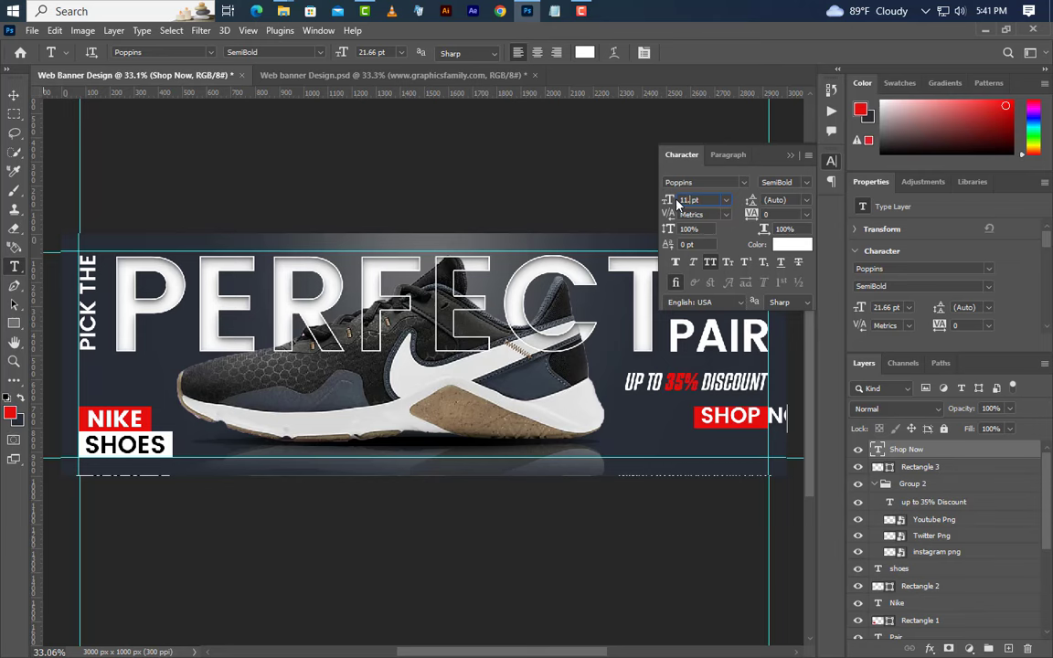
{"action": "key", "text": "Return"}
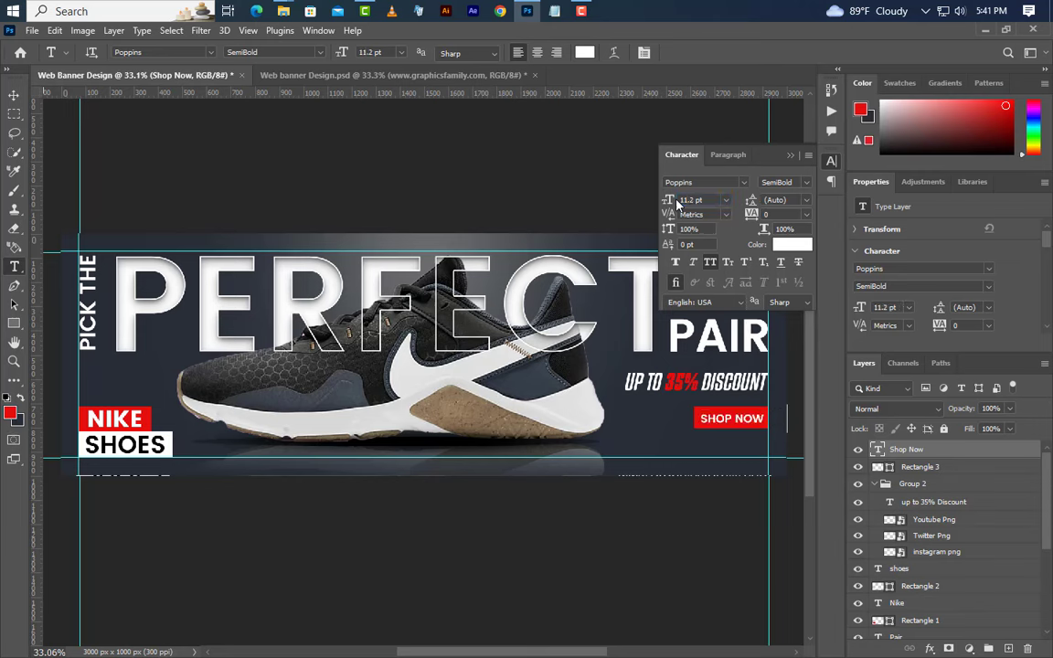
{"action": "left_click", "coordinate": [792, 157]}
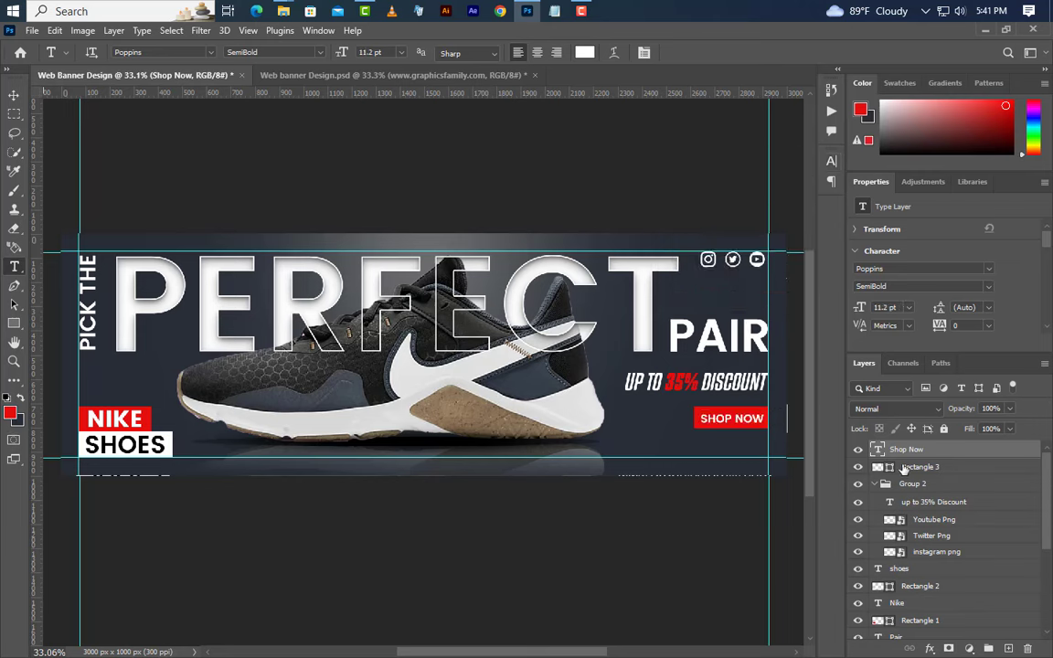
{"action": "left_click", "coordinate": [13, 94]}
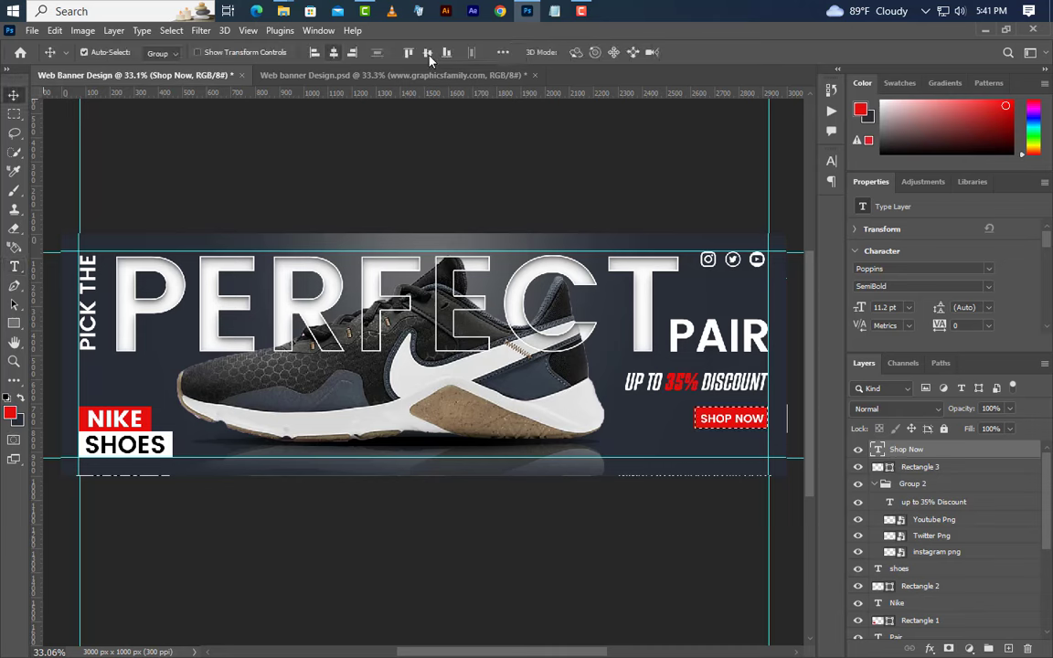
{"action": "left_click", "coordinate": [171, 30]}
{"action": "left_click", "coordinate": [183, 59]}
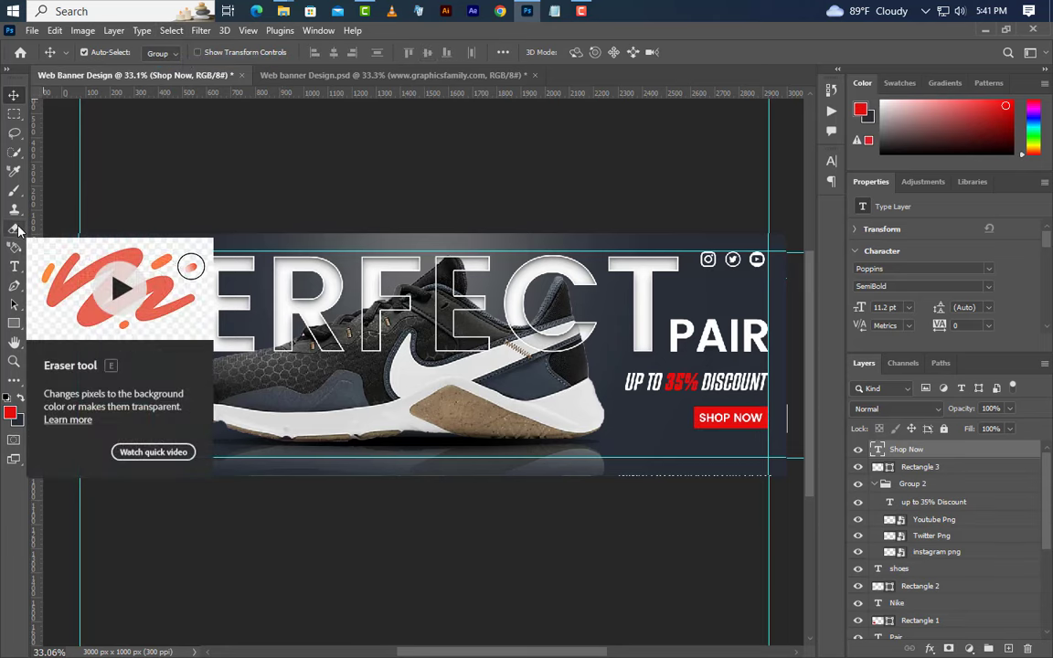
{"action": "left_click", "coordinate": [15, 267]}
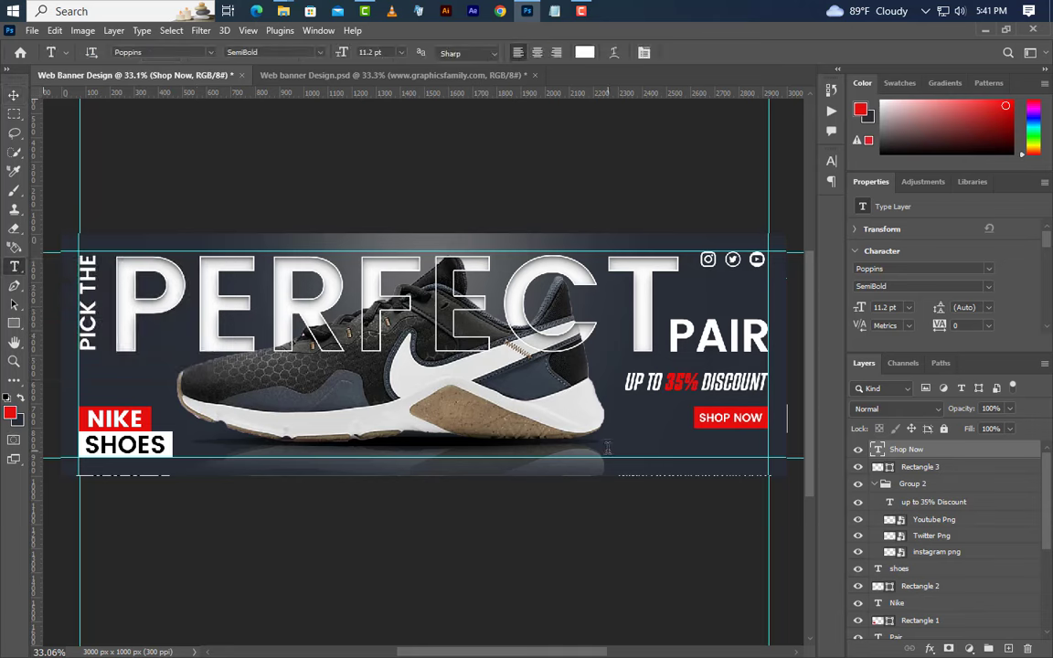
{"action": "left_click", "coordinate": [739, 460]}
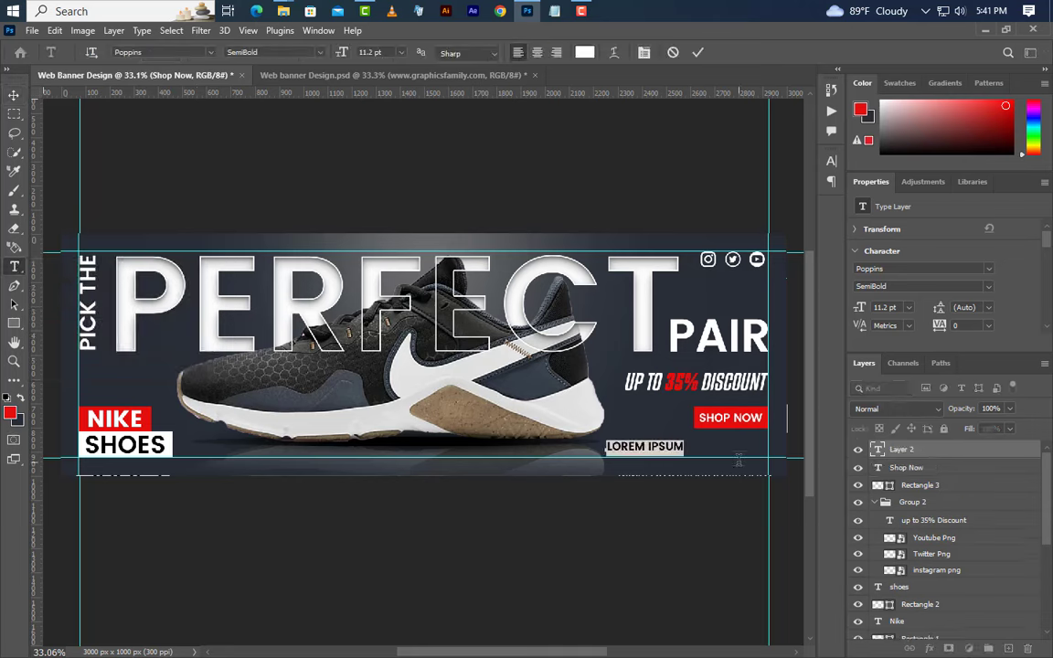
{"action": "type", "text": "www"}
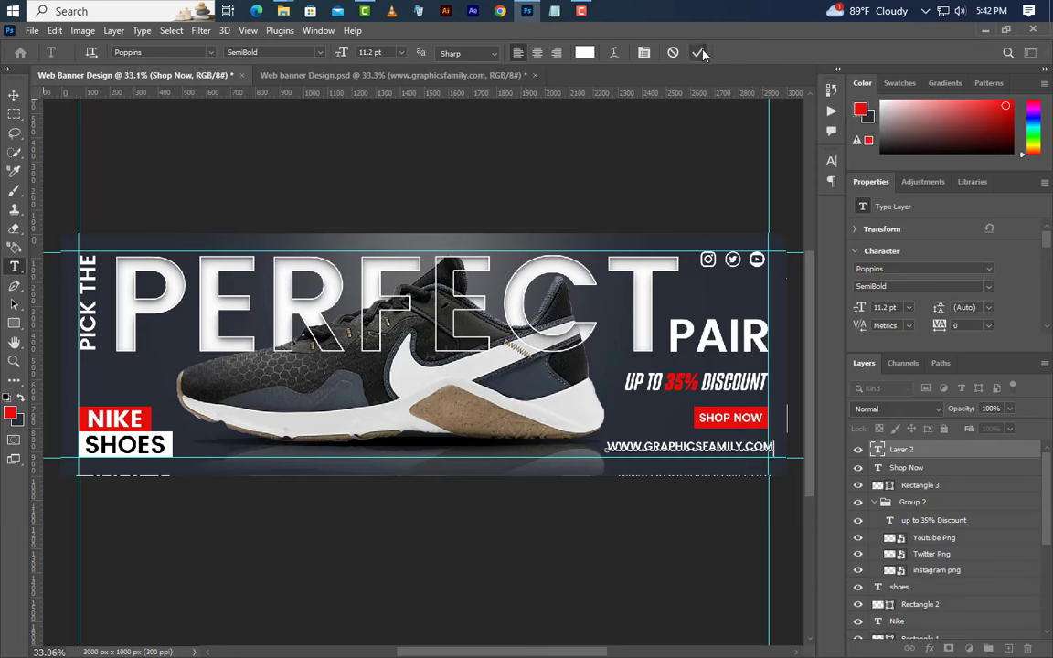
{"action": "left_click", "coordinate": [699, 53]}
Set the web address to Regular weight with All Caps turned off
{"action": "left_click", "coordinate": [987, 287]}
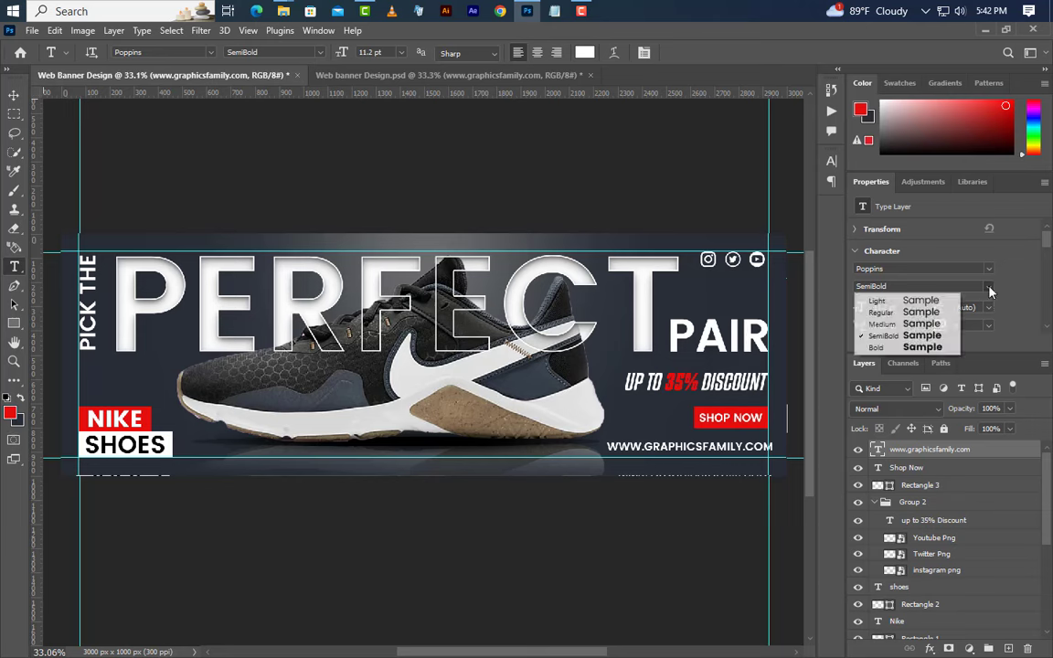
{"action": "left_click", "coordinate": [882, 311]}
{"action": "type", "text": "12"}
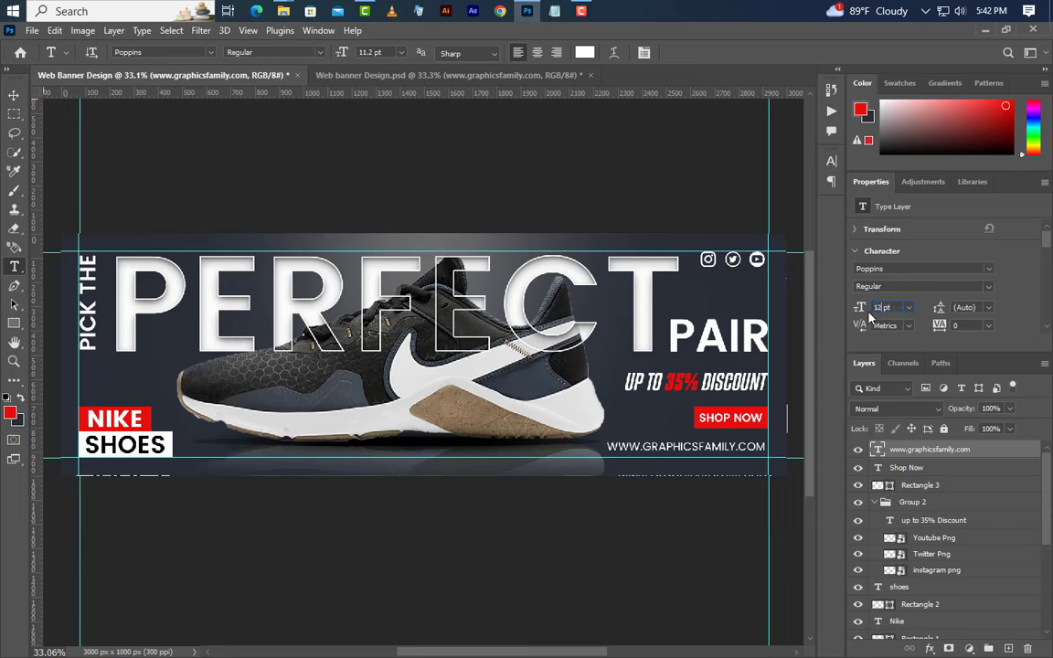
{"action": "left_click", "coordinate": [831, 160]}
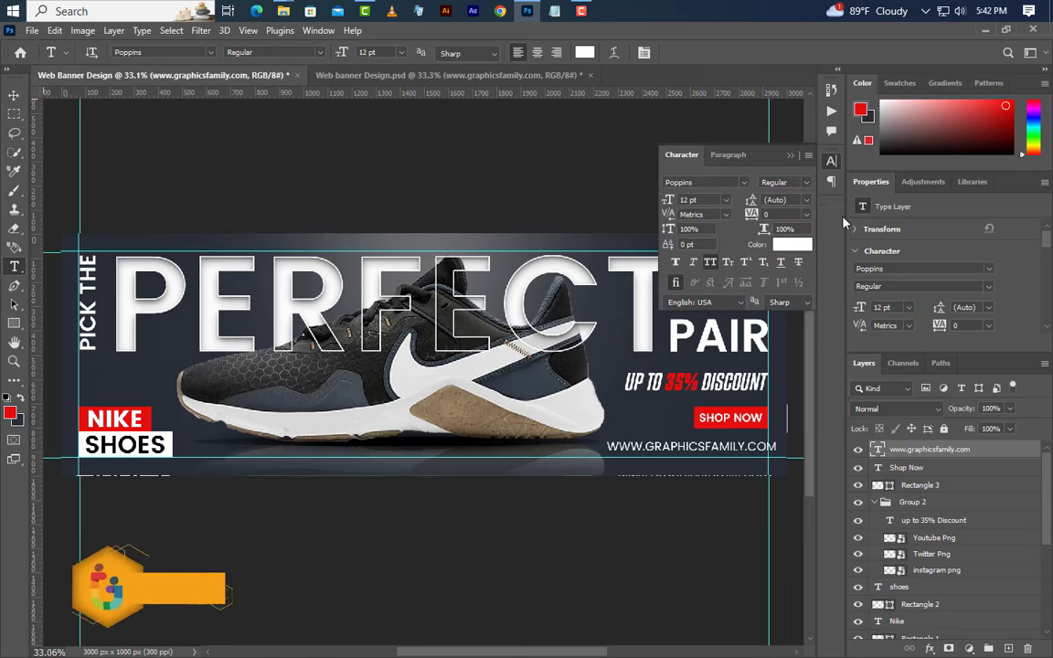
{"action": "left_click", "coordinate": [710, 264]}
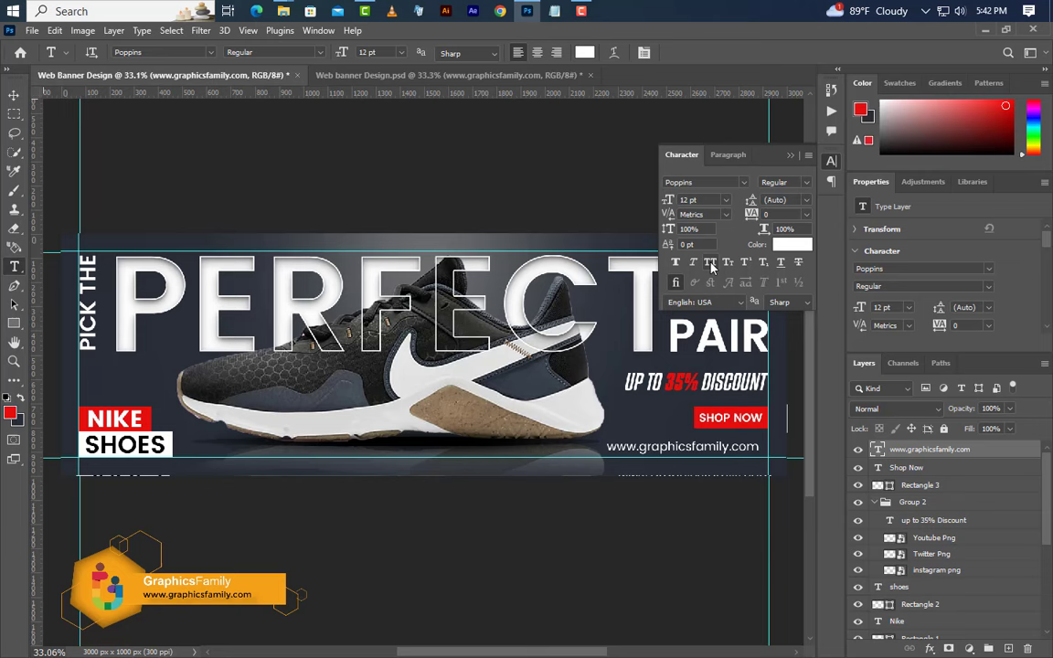
{"action": "left_click", "coordinate": [791, 157]}
Align the web address to the right edge and group SHOP NOW with Rectangle 3 as Group 3
{"action": "key", "text": "v"}
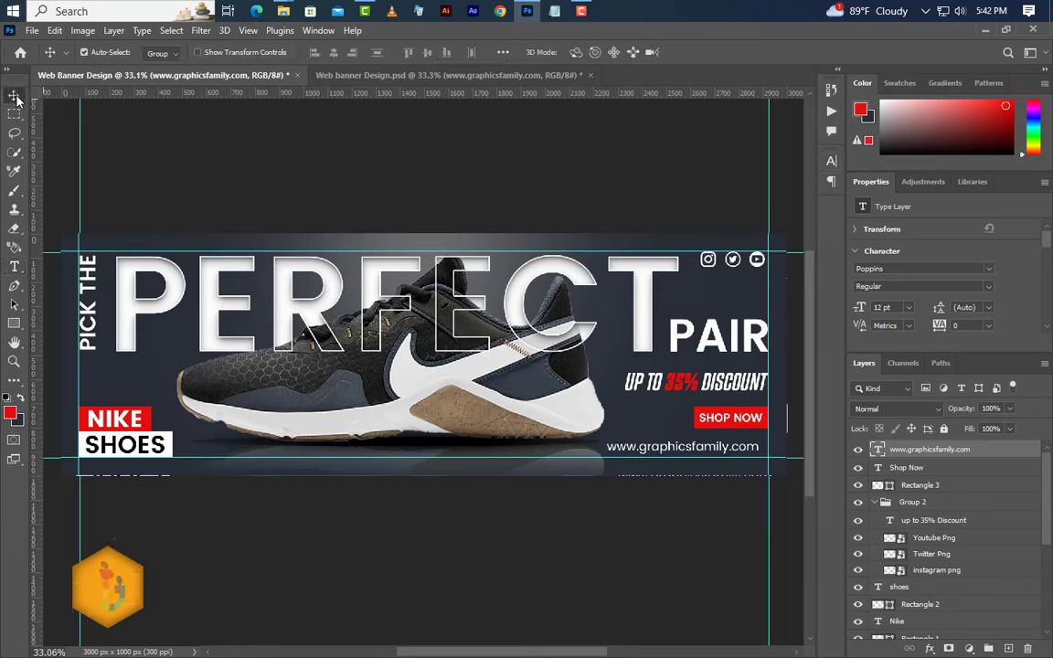
{"action": "left_click_drag", "start_coordinate": [742, 442], "coordinate": [747, 462]}
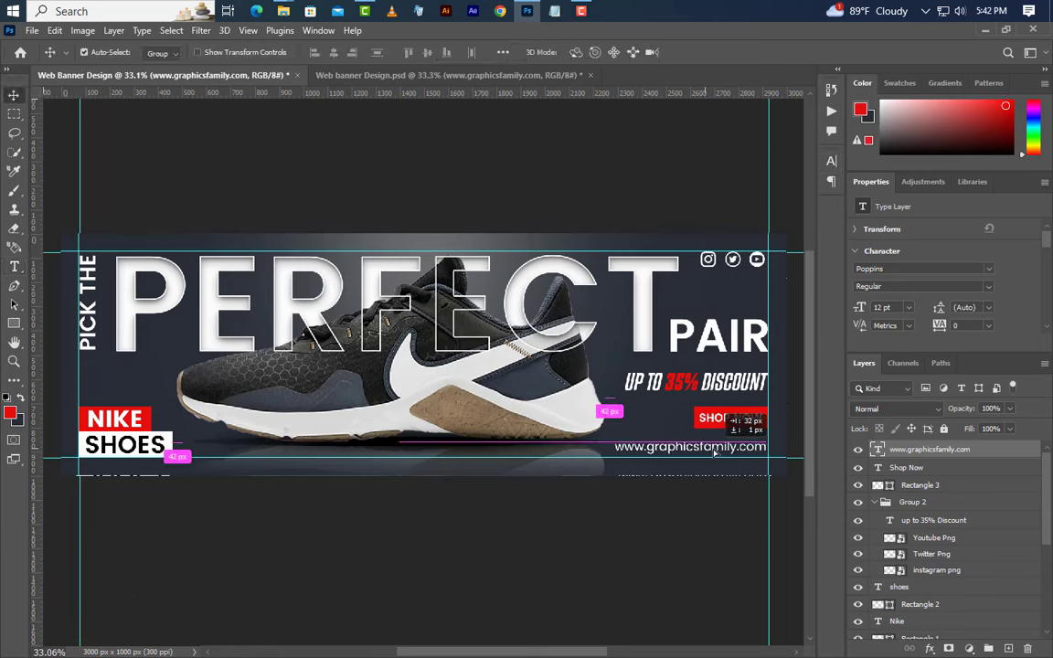
{"action": "left_click", "coordinate": [905, 467]}
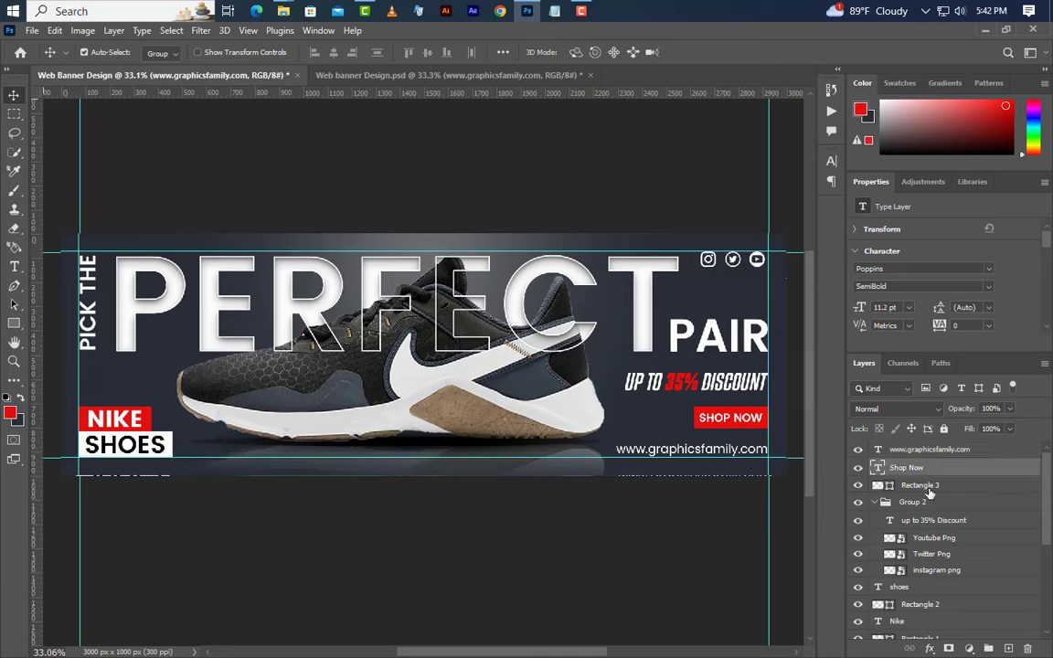
{"action": "left_click", "coordinate": [928, 487], "text": "shift"}
{"action": "left_click", "coordinate": [988, 648]}
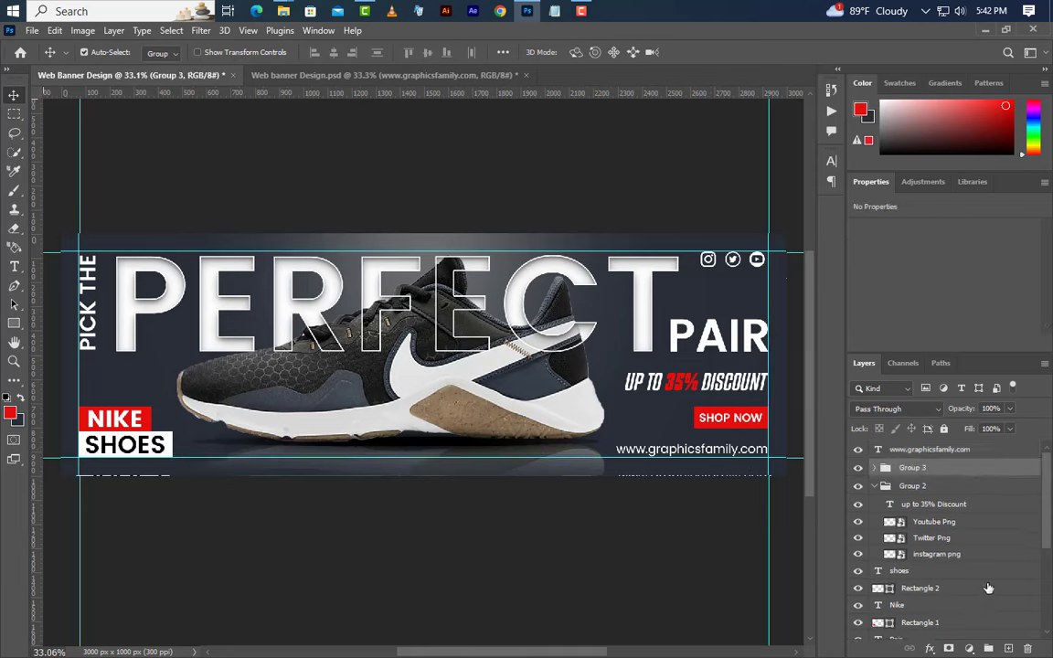
{"action": "key", "text": "shift+Down"}
{"action": "key", "text": "shift+Down"}
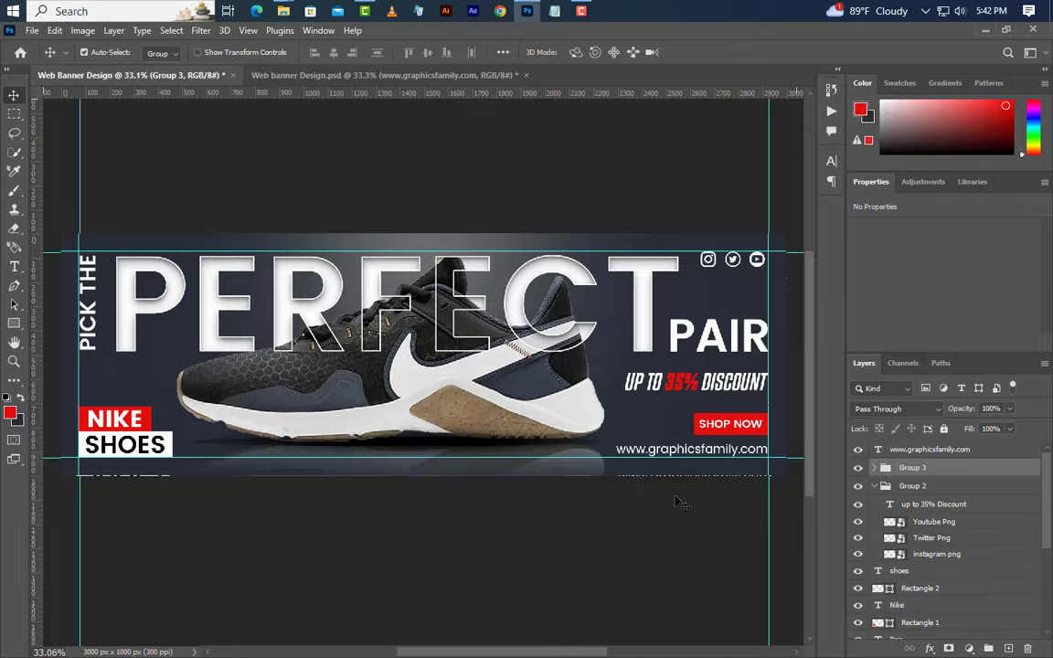